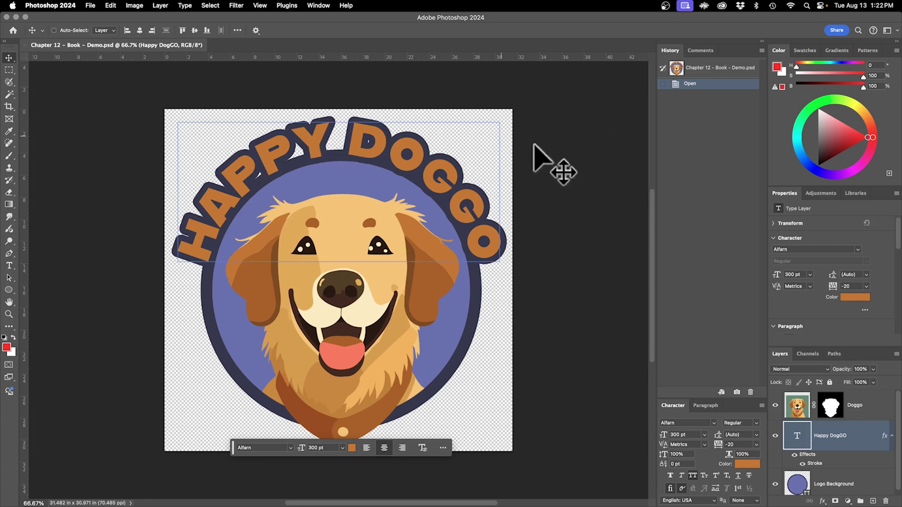
Step: Close the demo document and open Chapter 12 - Book - Doggo.jpg from the Chapter 12 - Rush folder among the desktop's Photoshop files
left_click_drag(232, 457, 231, 468)
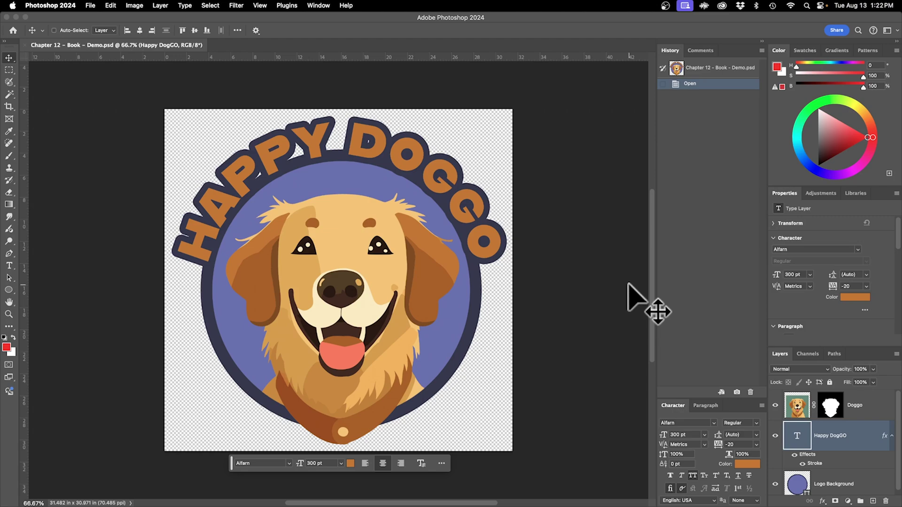
left_click(25, 44)
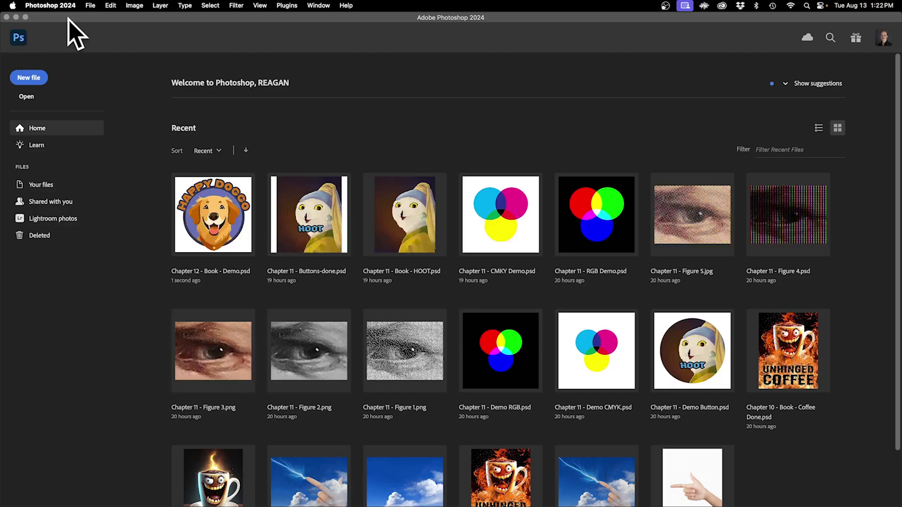
left_click(26, 96)
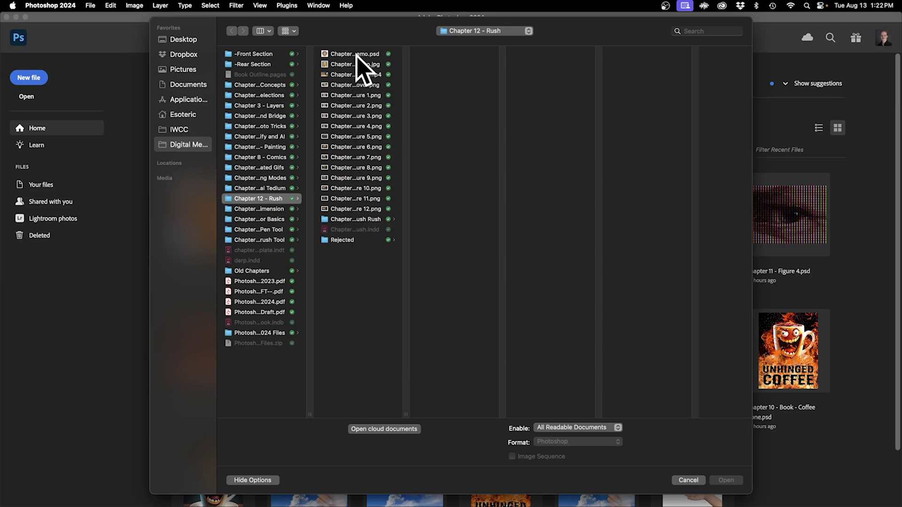
left_click(354, 54)
left_click(374, 75)
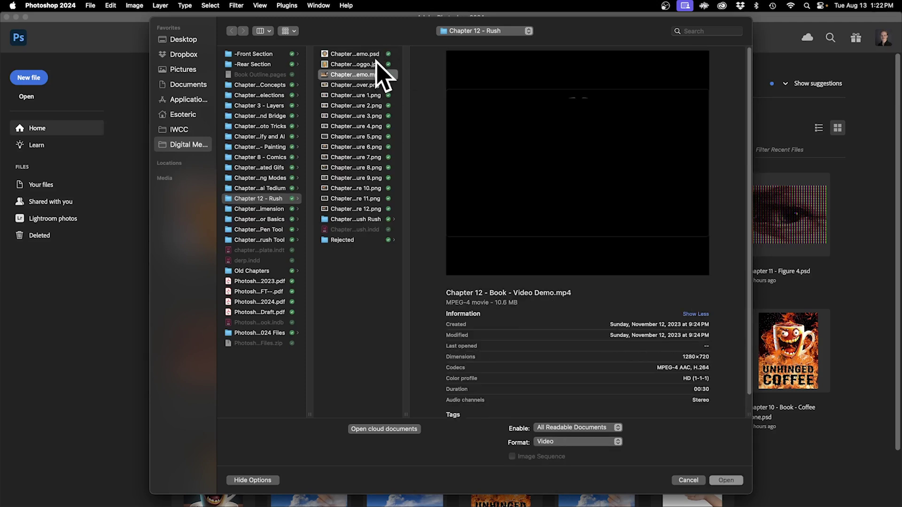
left_click(369, 65)
left_click(171, 39)
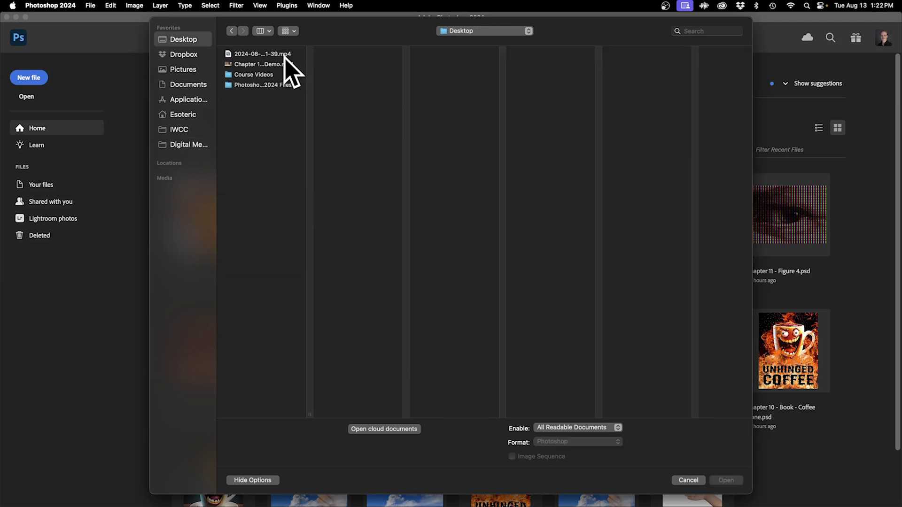
left_click(272, 85)
left_click(360, 178)
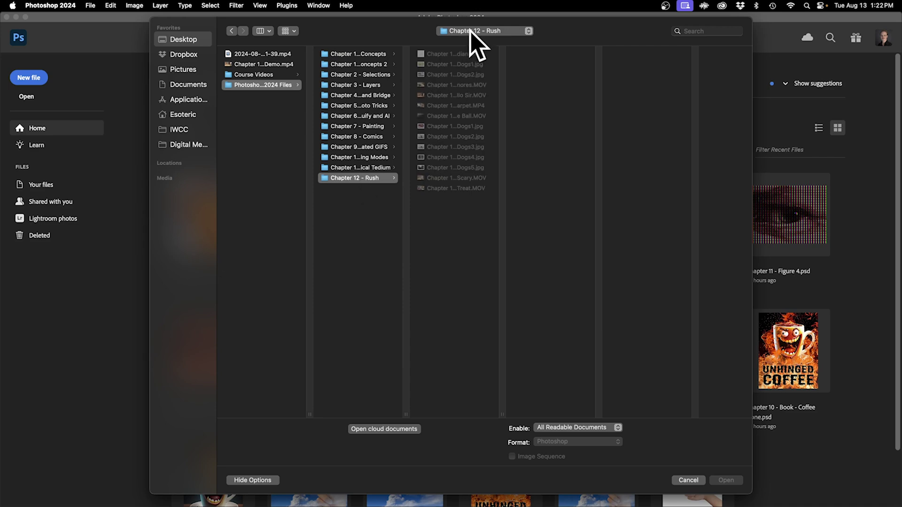
left_click(454, 64)
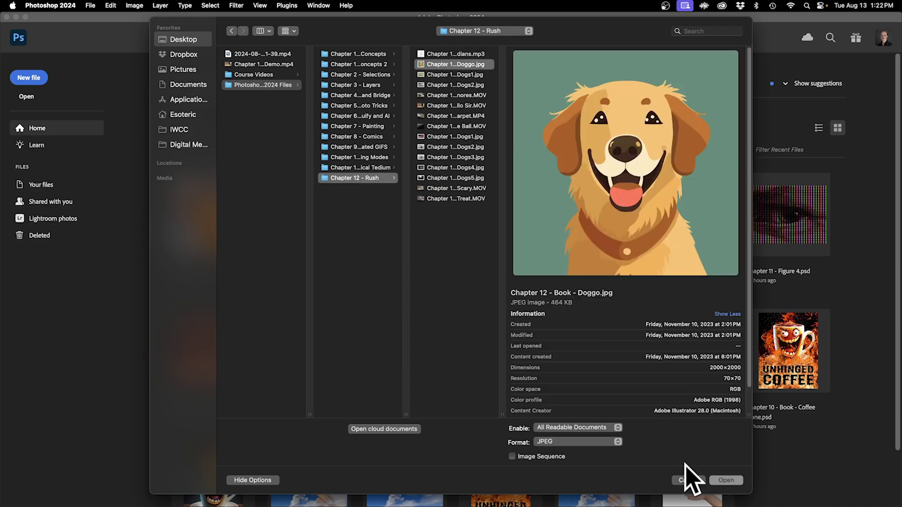
left_click(726, 480)
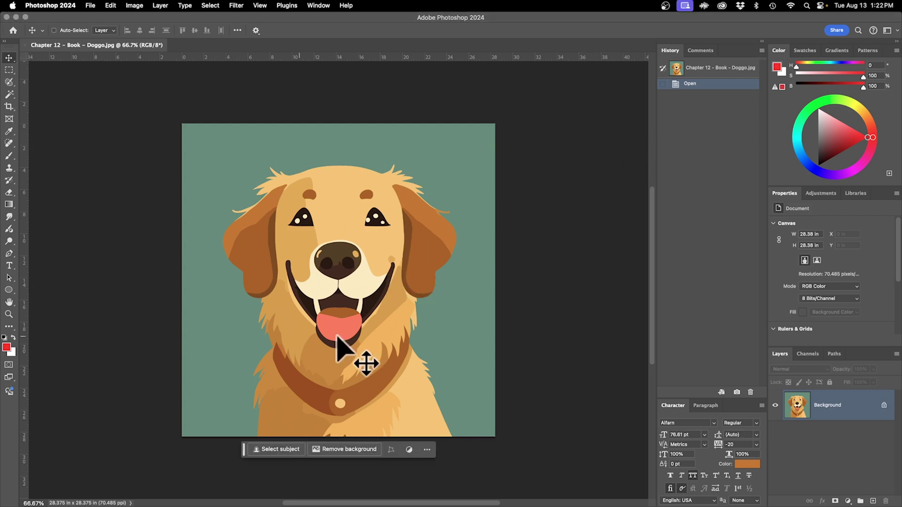
Step: Try the automatic background removal on the dog image and undo it
left_click(361, 450)
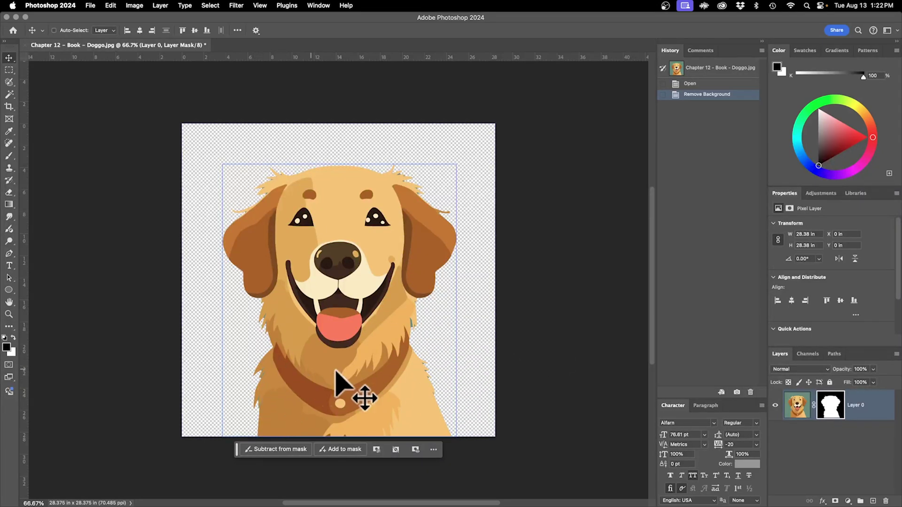
key("super+z")
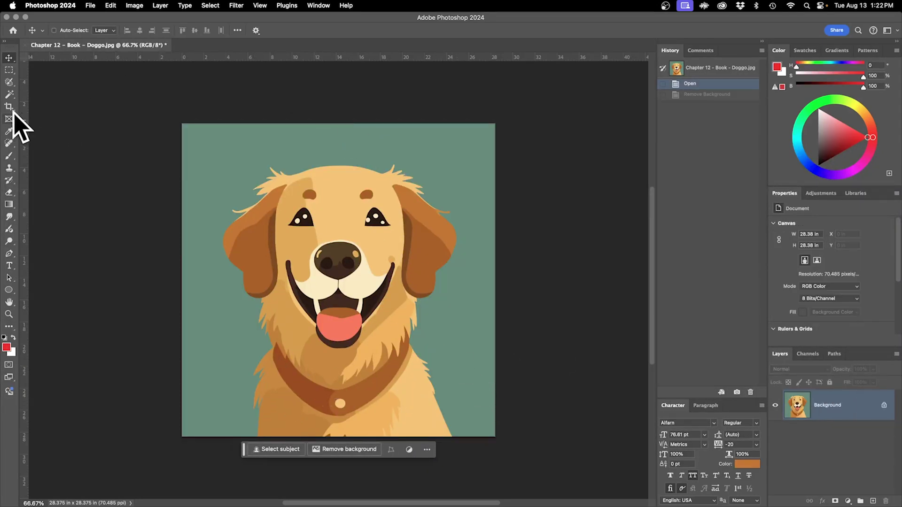
Step: Try to select the green background on both sides of the dog with the Quick Selection tool
left_click(12, 84)
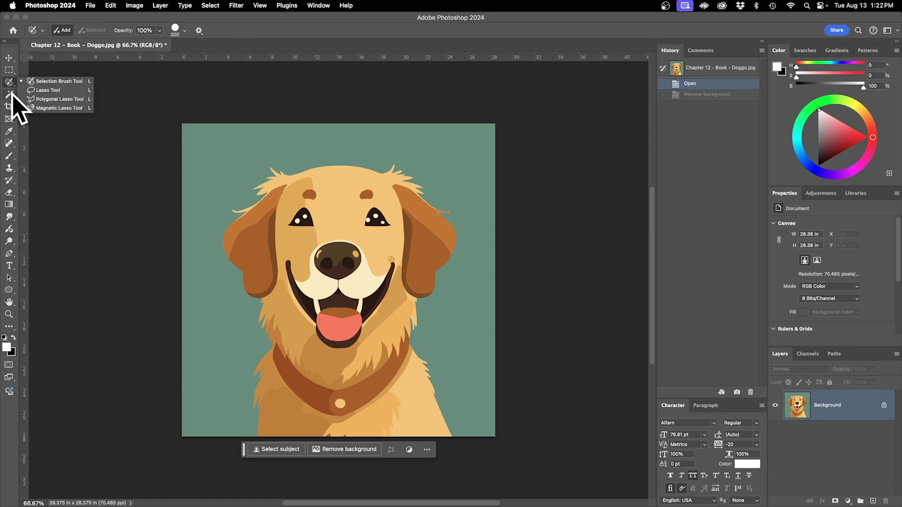
left_click(11, 93)
left_click(78, 102)
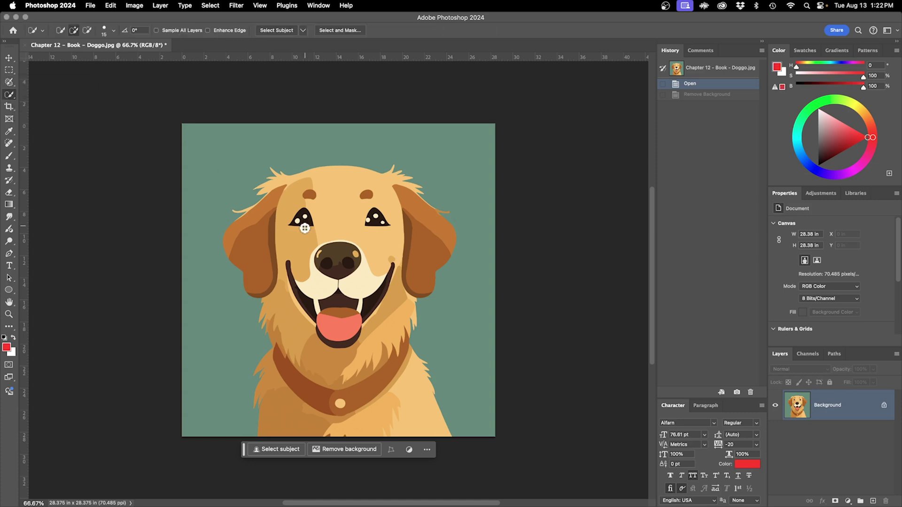
left_click_drag(223, 374, 191, 404)
left_click_drag(453, 364, 455, 391)
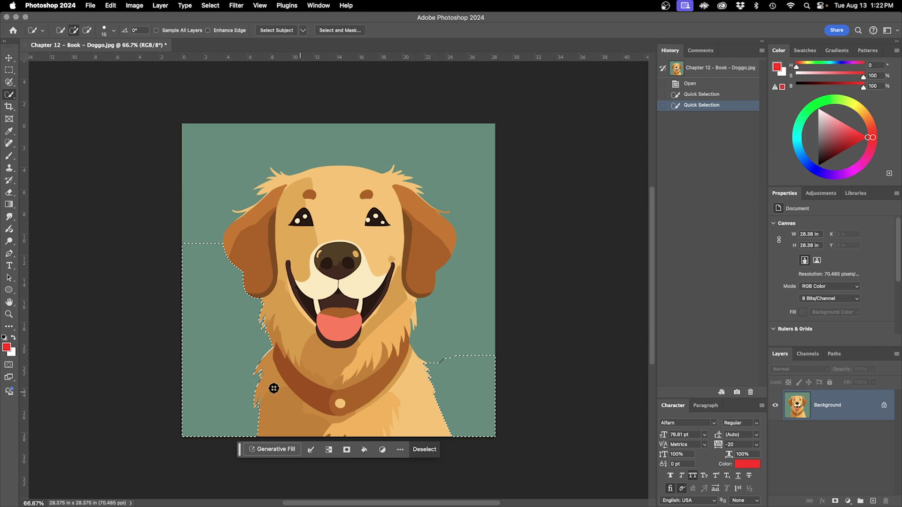
Step: Replace the selection with an automatic Select Subject of the dog, add to it on the mouth, and deselect
left_click(275, 30)
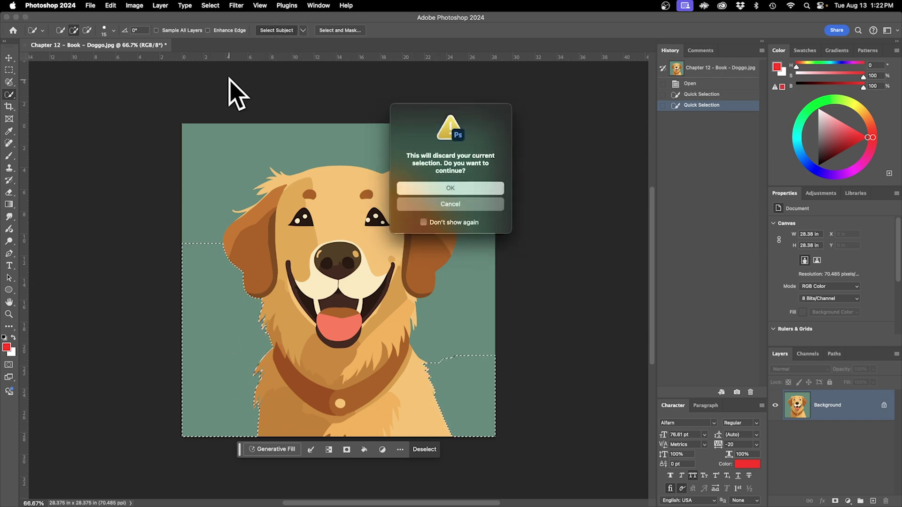
left_click(425, 189)
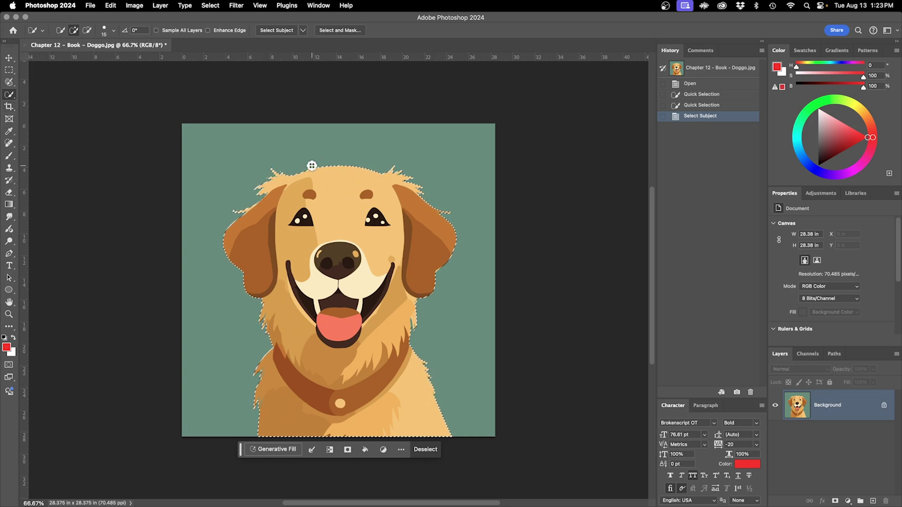
left_click(331, 327)
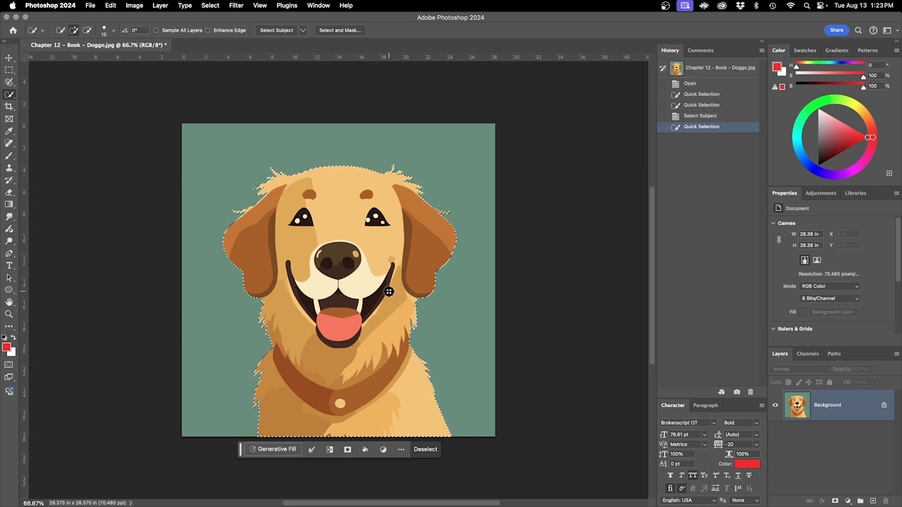
left_click(427, 451)
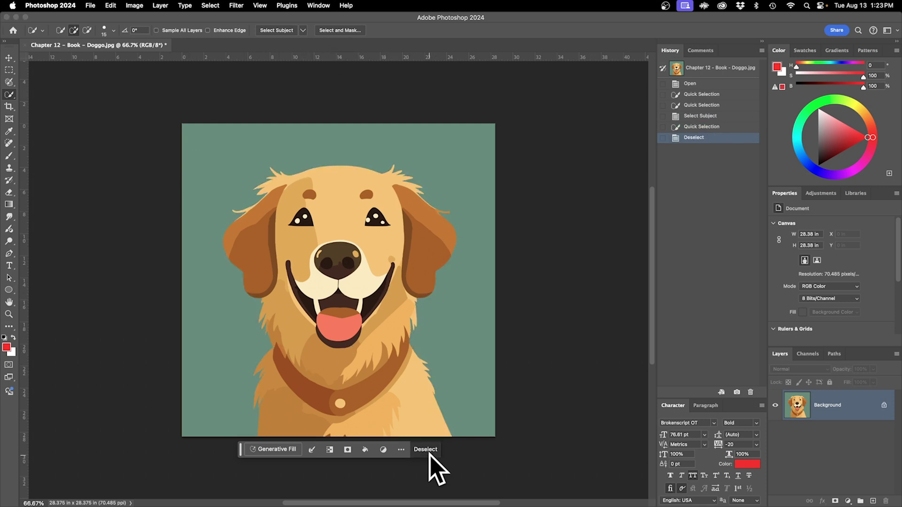
Step: Select the green background around the dog with the Magic Wand tool, keeping the Point Sample size
right_click(9, 95)
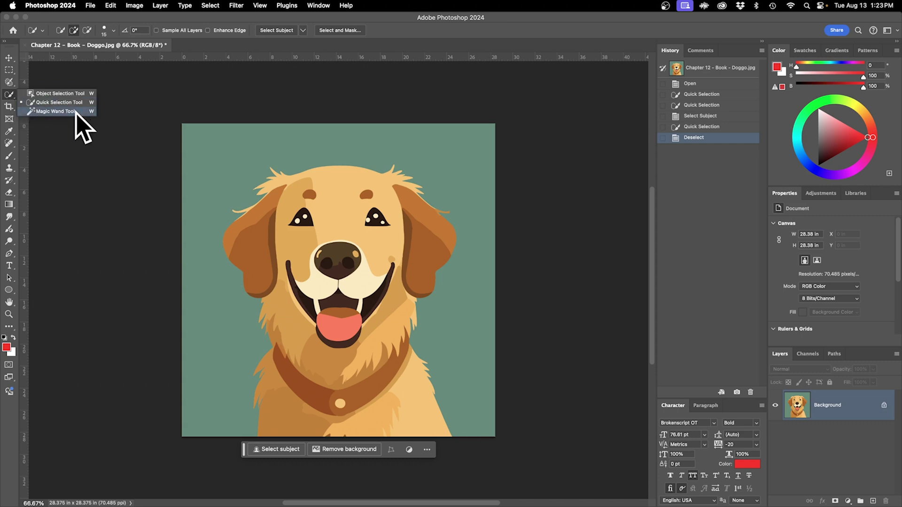
left_click(75, 112)
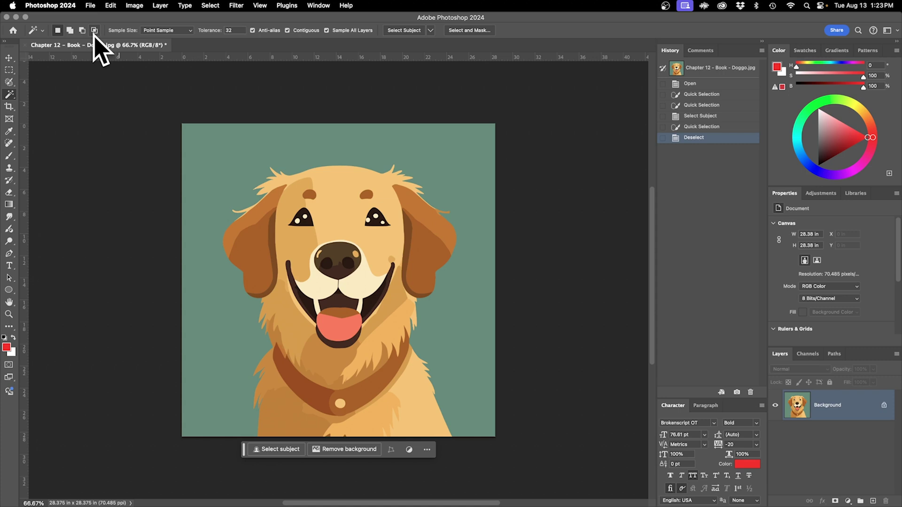
left_click(164, 30)
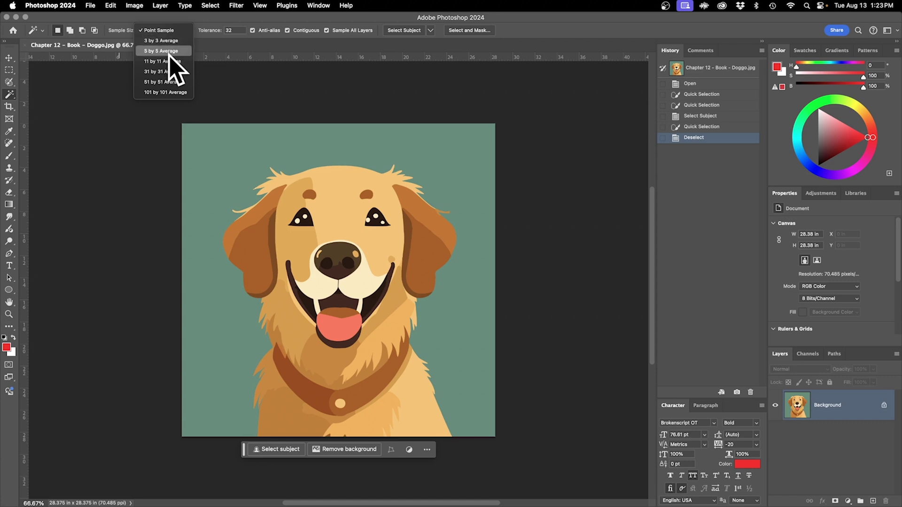
left_click(199, 20)
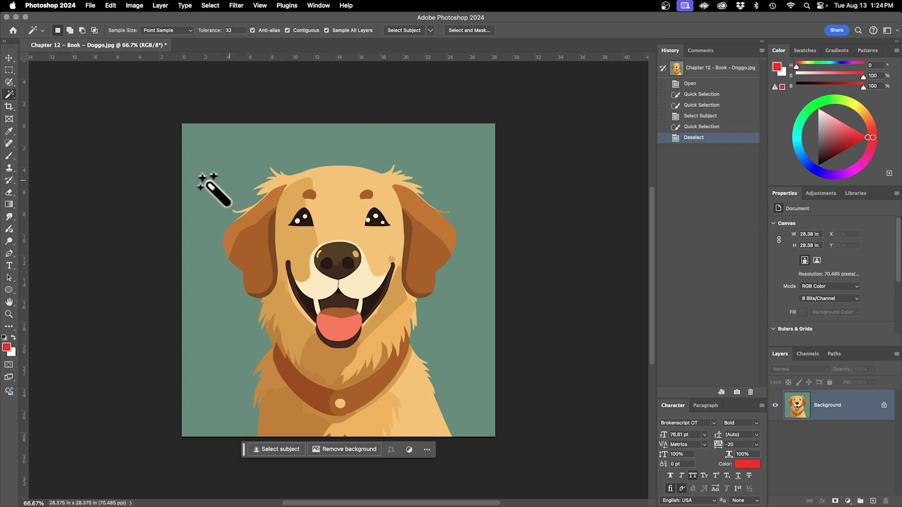
left_click(207, 160)
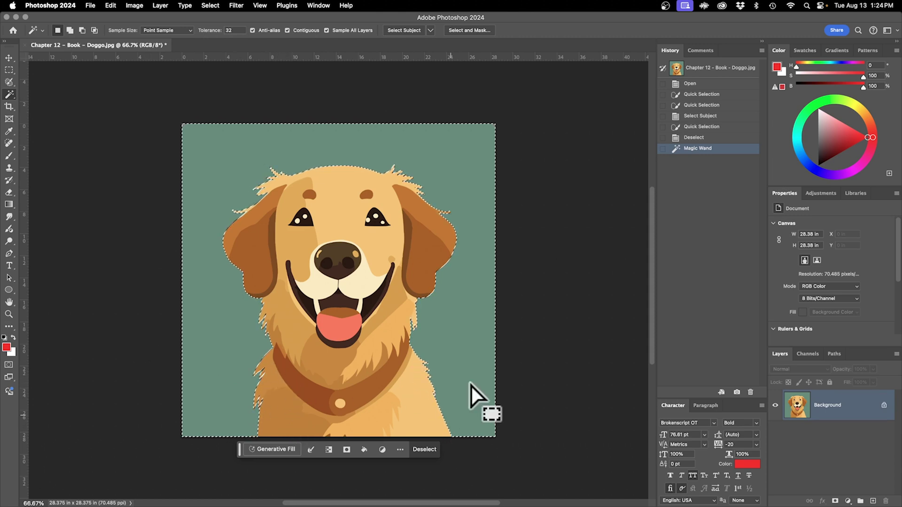
Step: Add a layer mask from the background selection and invert the mask so only the dog shows
left_click(347, 449)
mouse_move(529, 469)
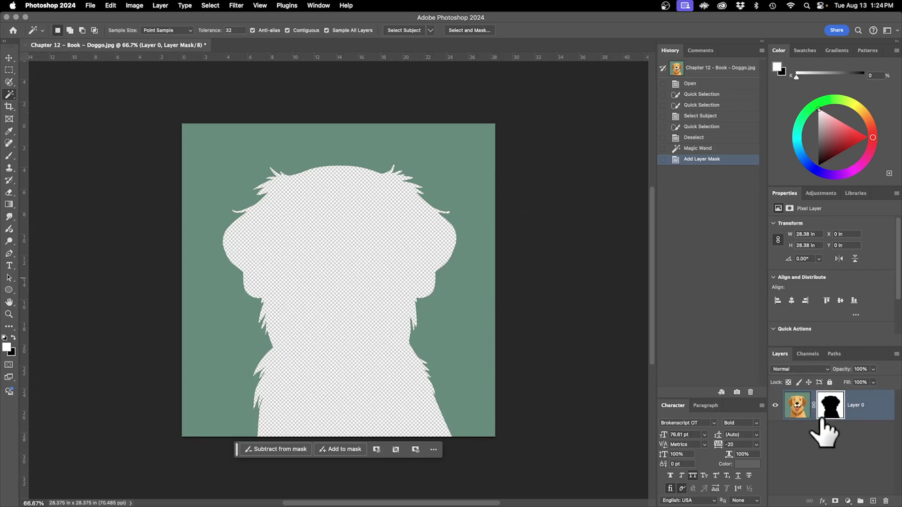
key("super+i")
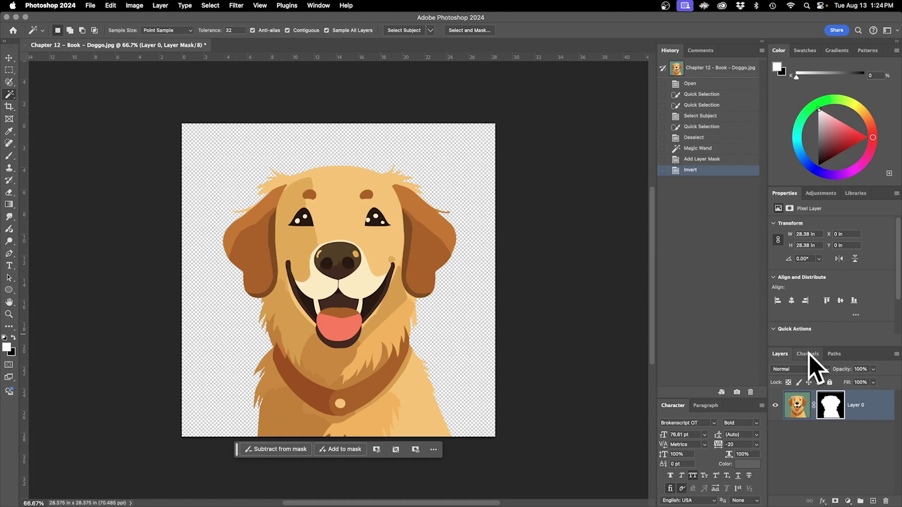
Step: Rename the masked dog layer as Doggo
double_click(855, 405)
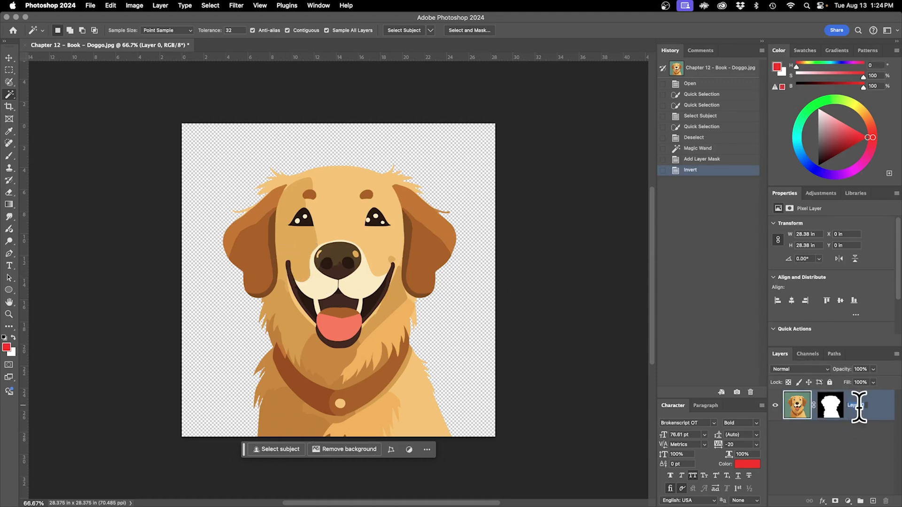
key("Return")
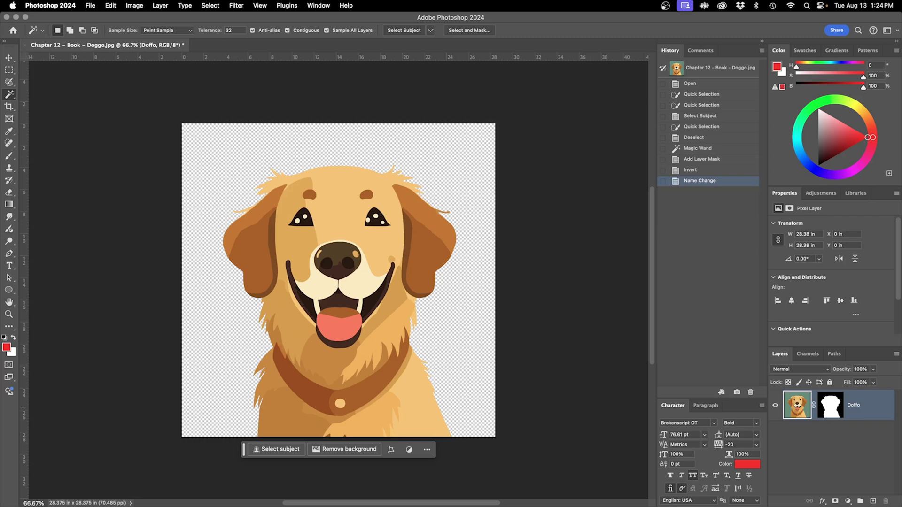
double_click(854, 406)
type("Dof")
type("go")
key("Return")
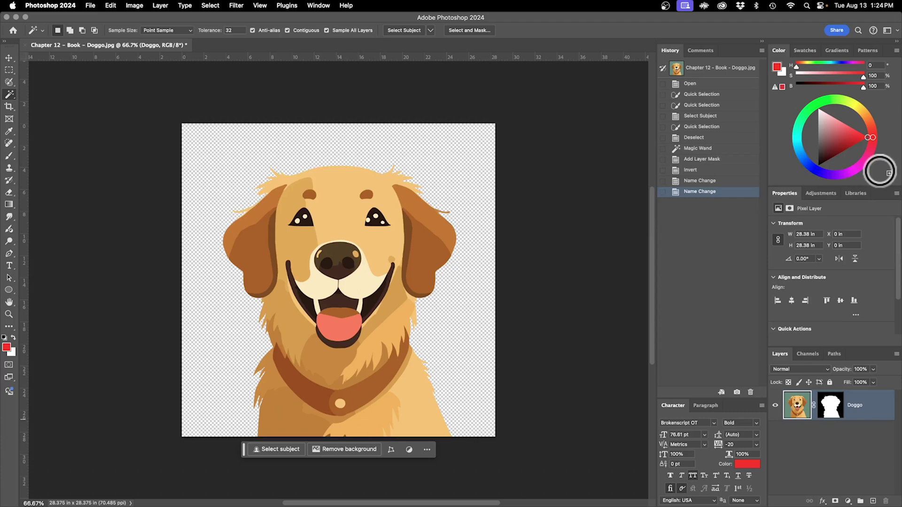
Step: Reset the Essentials workspace
left_click(891, 32)
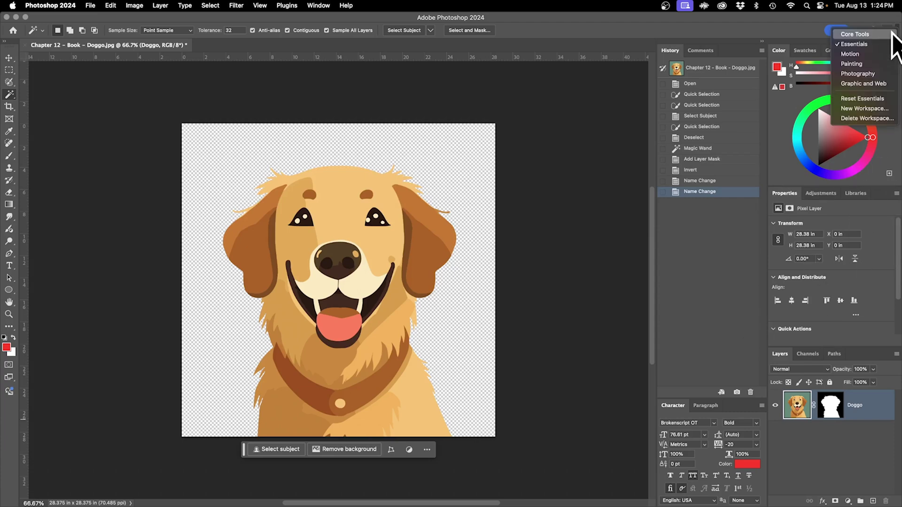
left_click(878, 99)
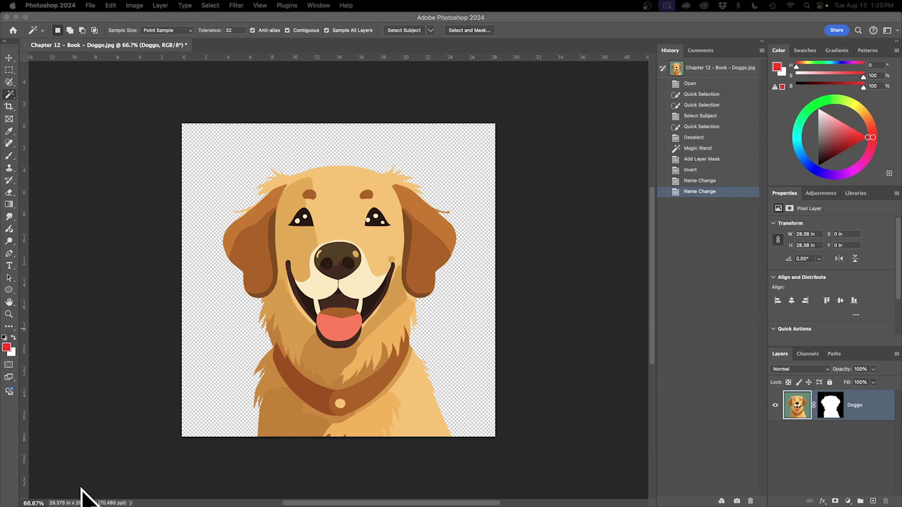
Step: Draw a circle about 24.46 in wide with the Ellipse tool, centred on the dog's nose
left_click(13, 289)
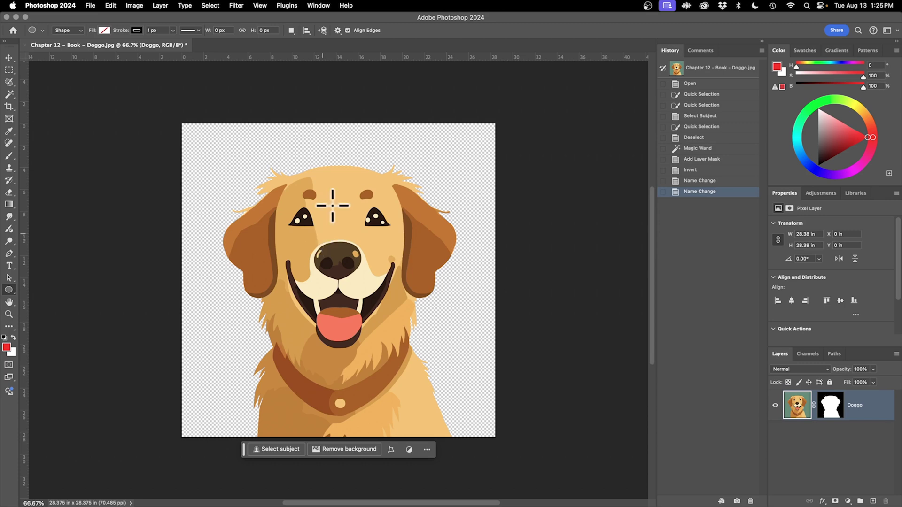
right_click(361, 57)
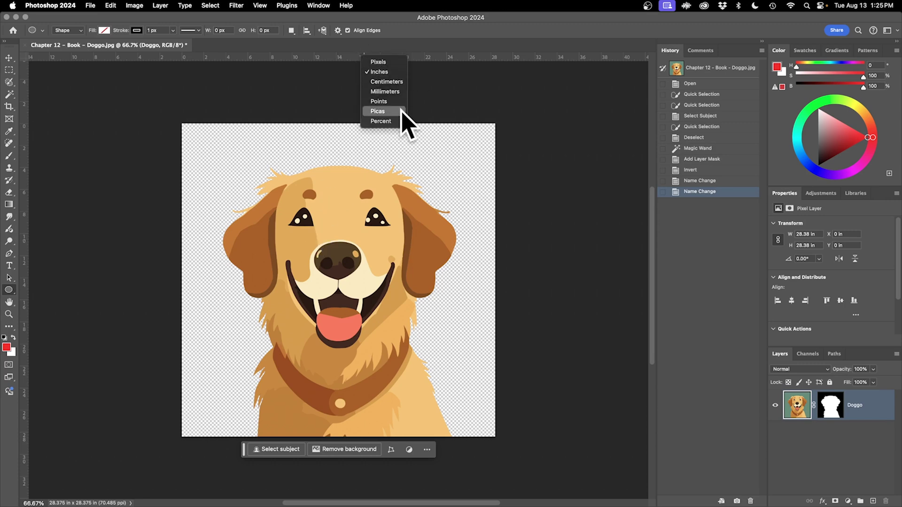
left_click(429, 98)
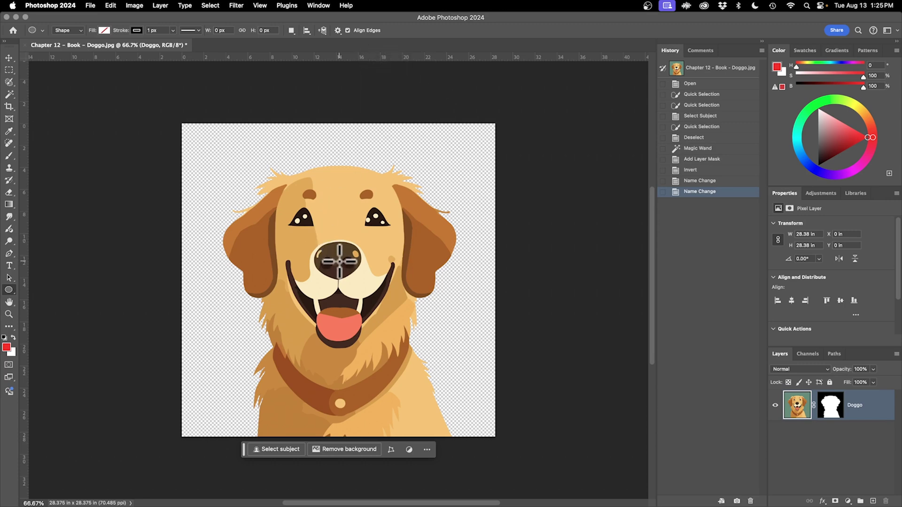
left_click_drag(334, 250, 358, 282)
left_click_drag(378, 298, 538, 396)
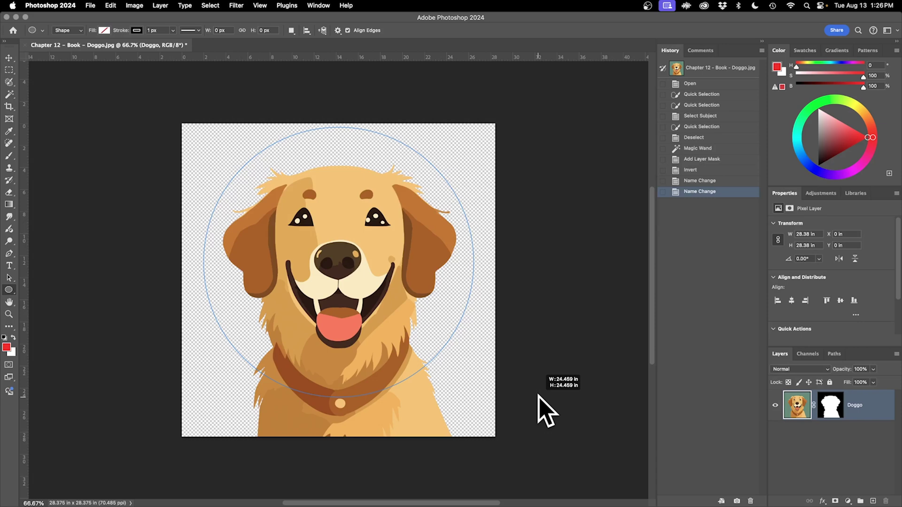
left_click_drag(539, 396, 537, 397)
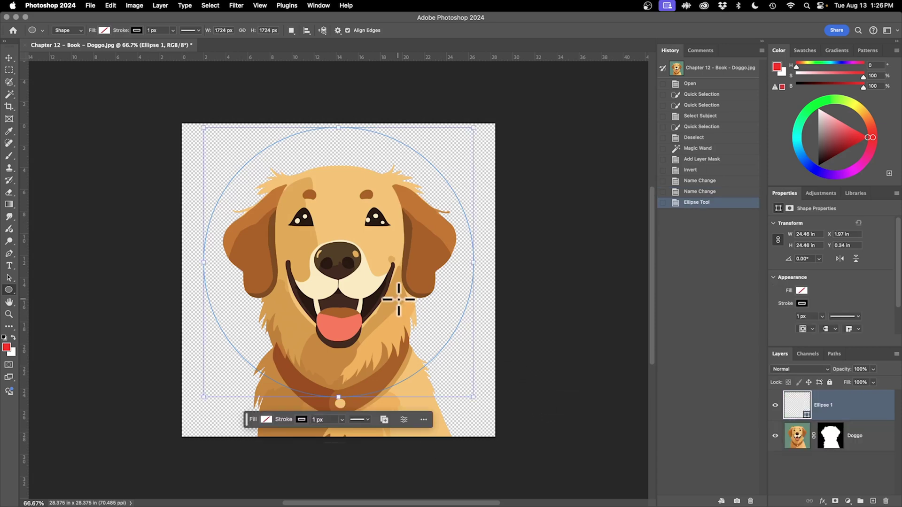
Step: Move the ellipse layer below the Doggo layer and rename it Circle BG
left_click_drag(860, 405, 858, 454)
double_click(826, 436)
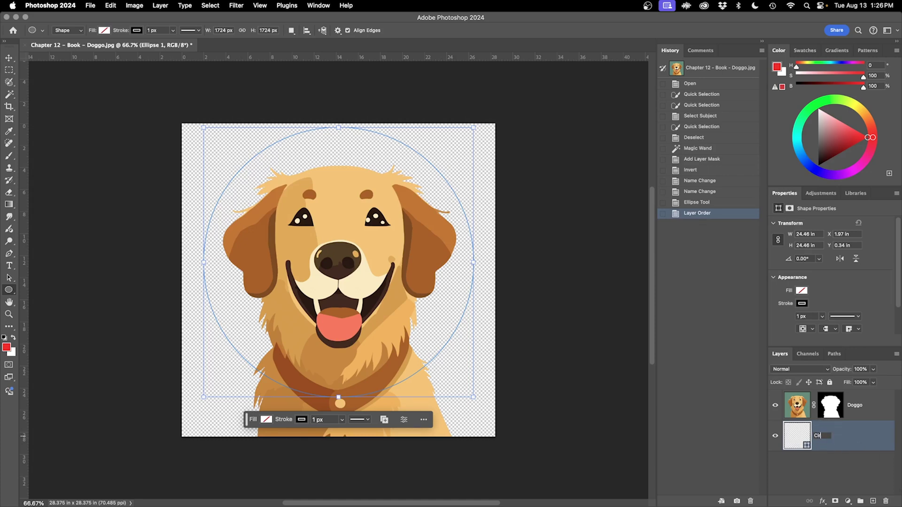
key("Return")
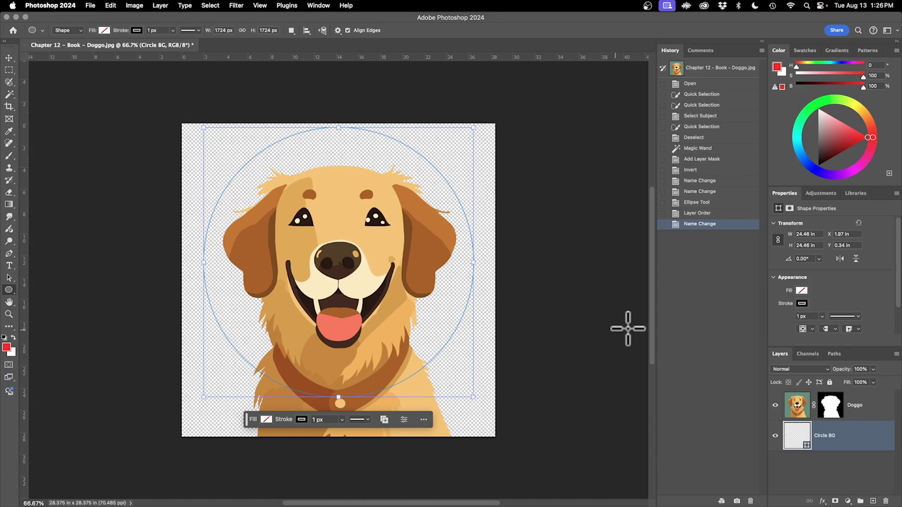
Step: Fill the circle with a solid purple-blue colour of RGB 106, 114, 179
left_click(801, 291)
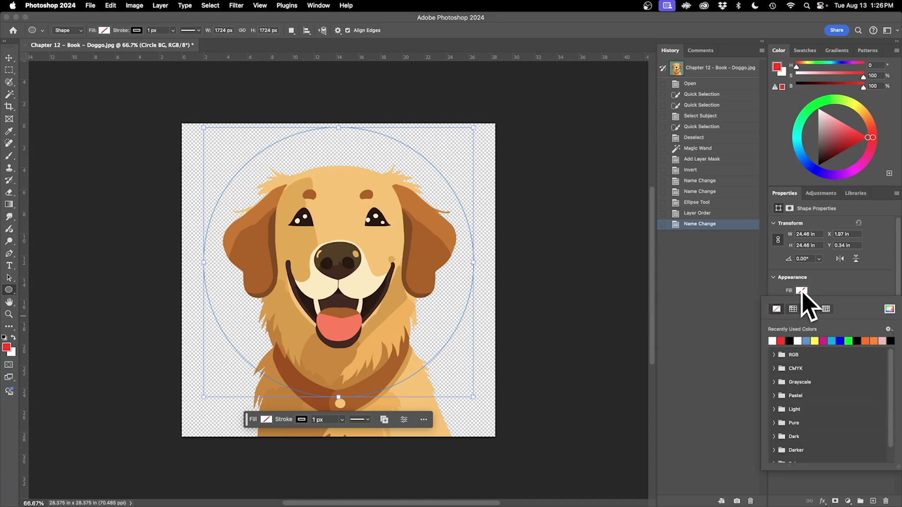
left_click(889, 310)
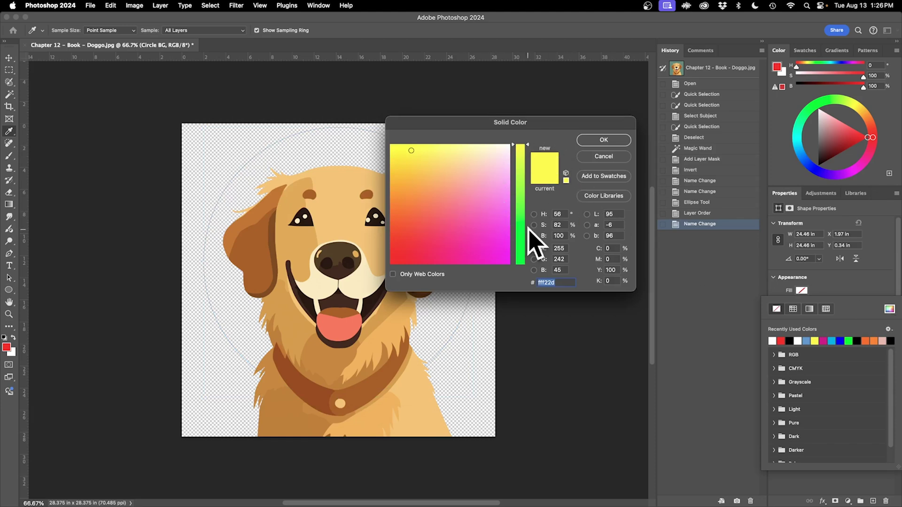
left_click(562, 249)
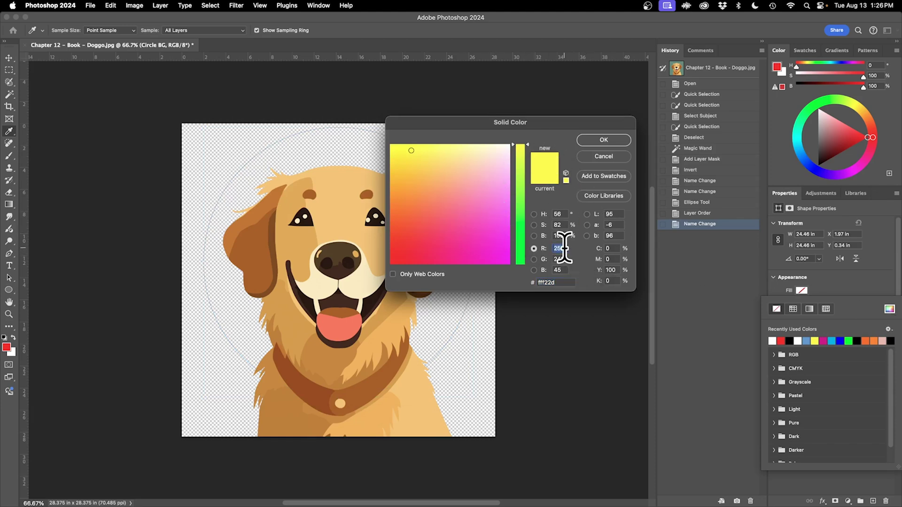
type("106")
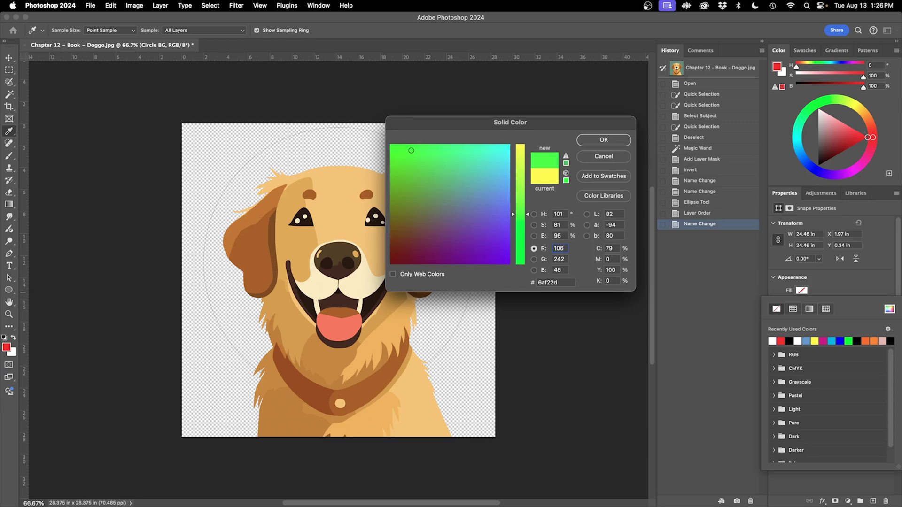
type("114")
type("179")
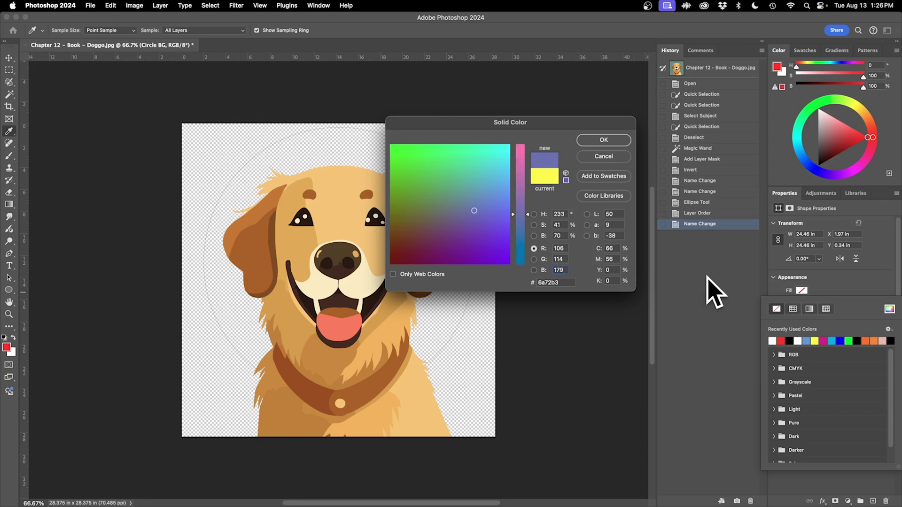
left_click(603, 140)
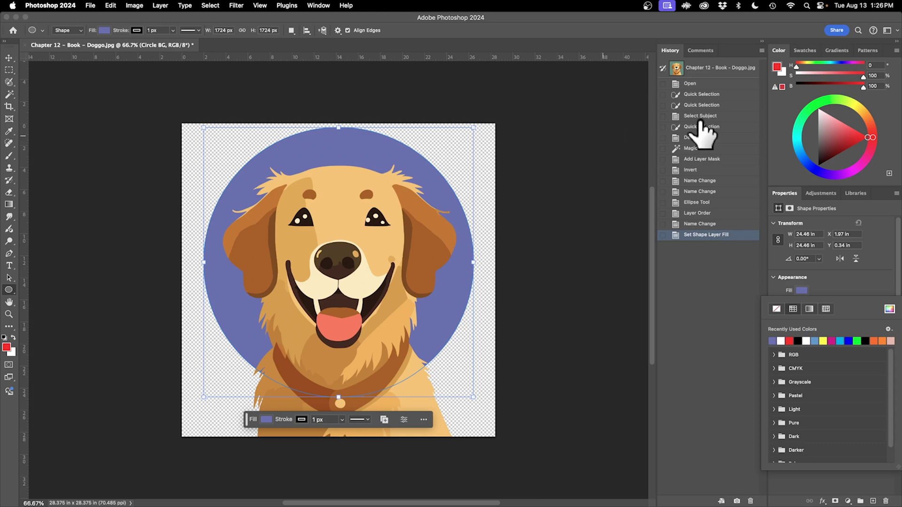
left_click(841, 289)
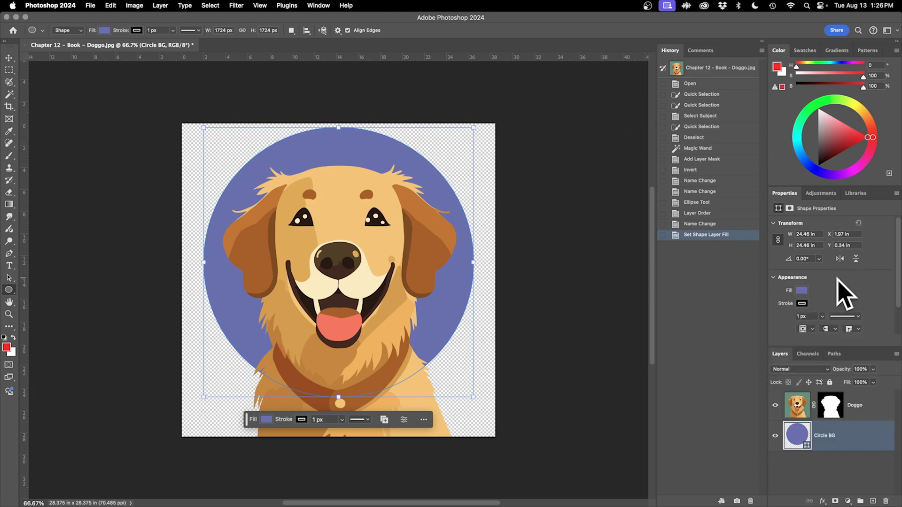
Step: Set the circle's stroke colour to RGB 54, 56, 76 and its stroke width to 75 px
left_click(802, 303)
left_click(889, 321)
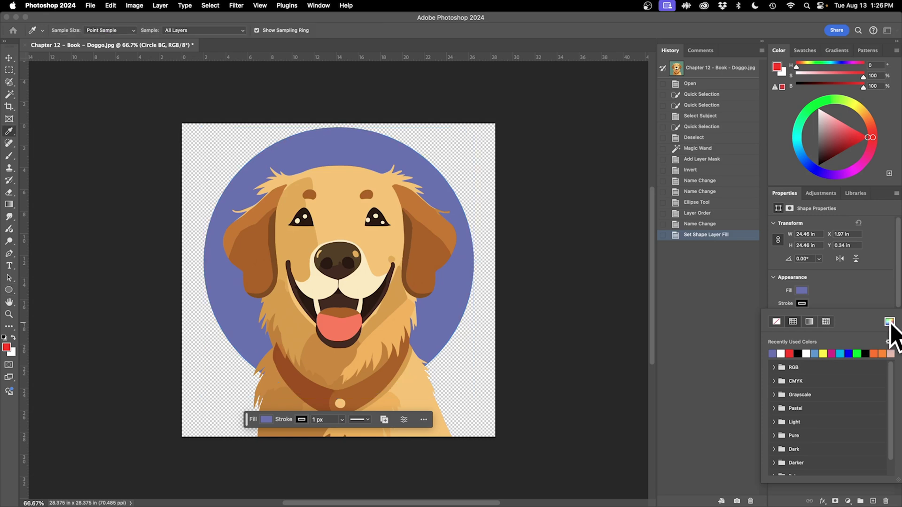
left_click(566, 247)
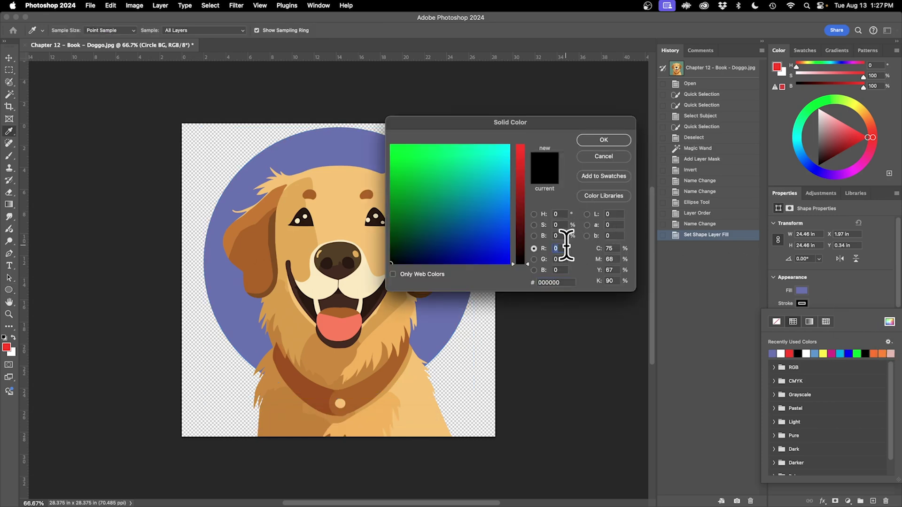
type("54")
type("56")
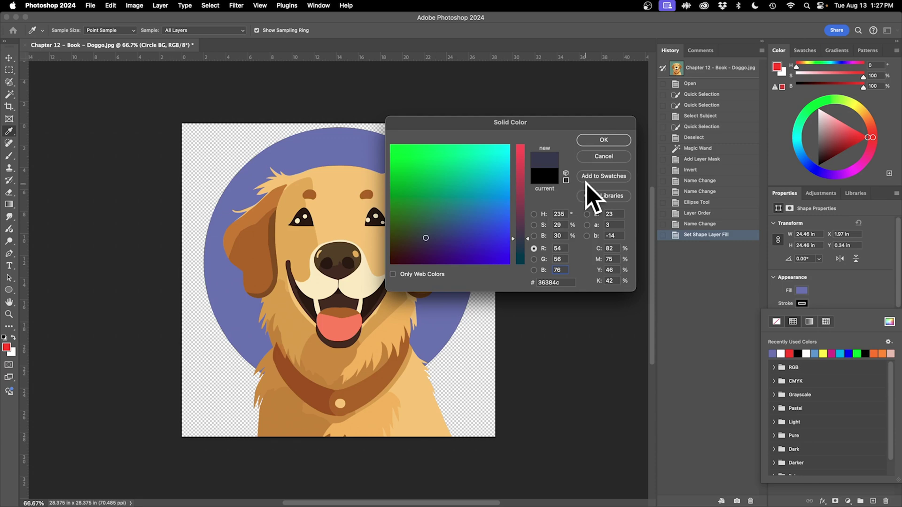
left_click(620, 142)
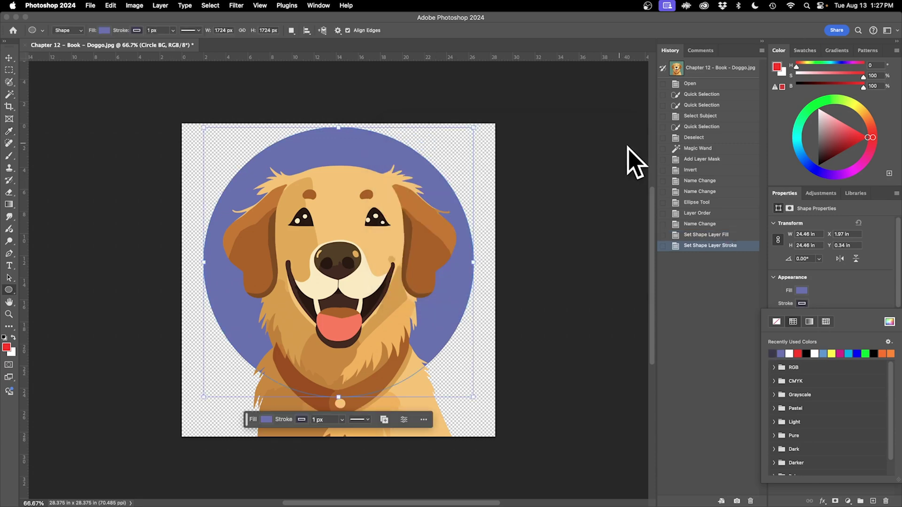
left_click(843, 298)
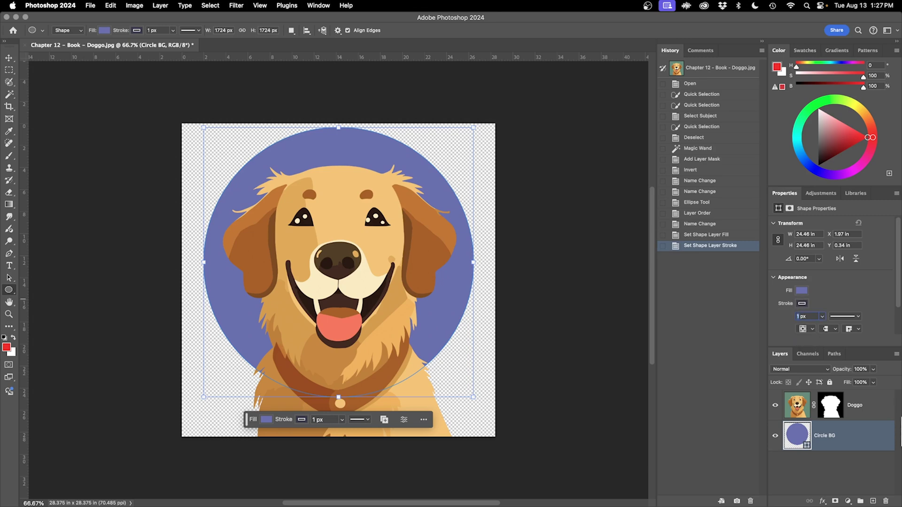
key("Return")
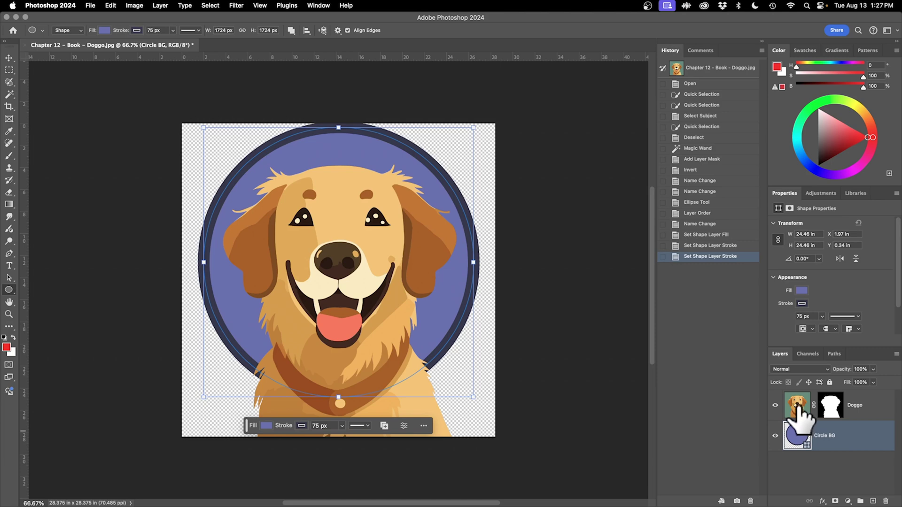
Step: Select both the Doggo and Circle BG layers and move them down together to a Y position of about 1.16 in
left_click(797, 407, "shift")
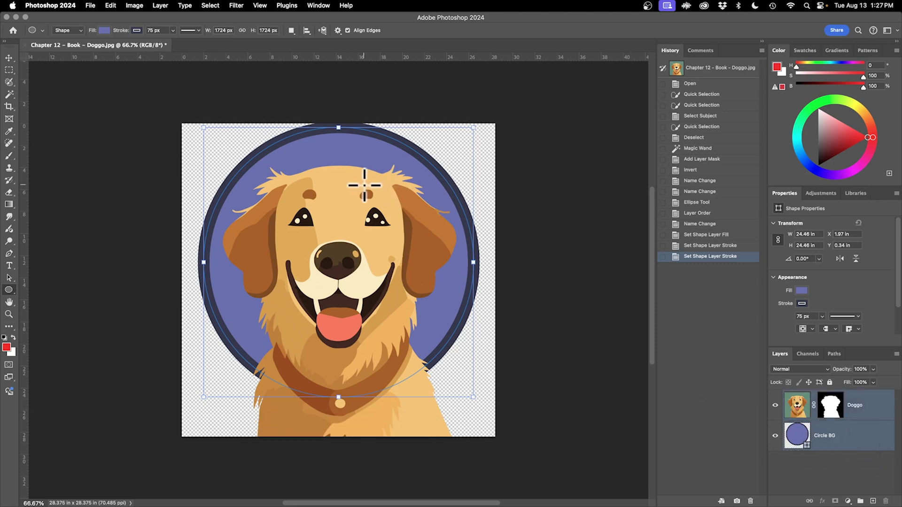
key("v")
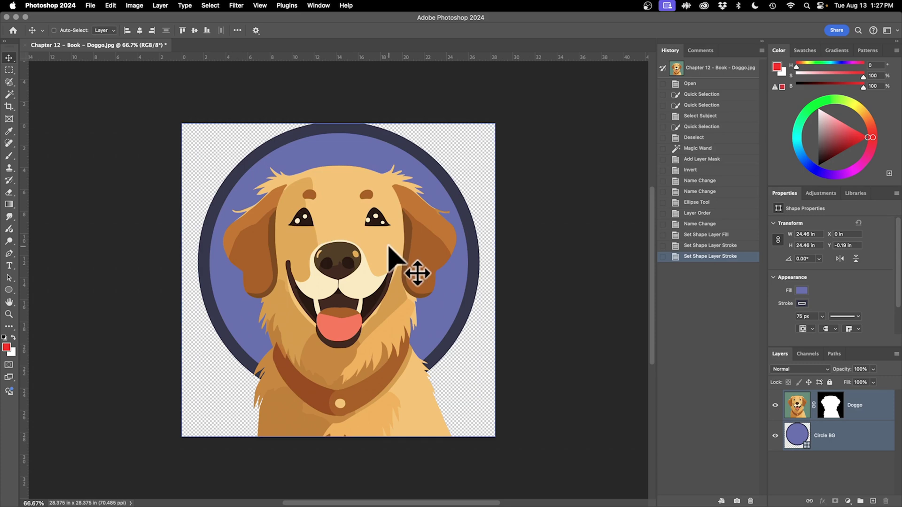
left_click_drag(342, 227, 339, 239)
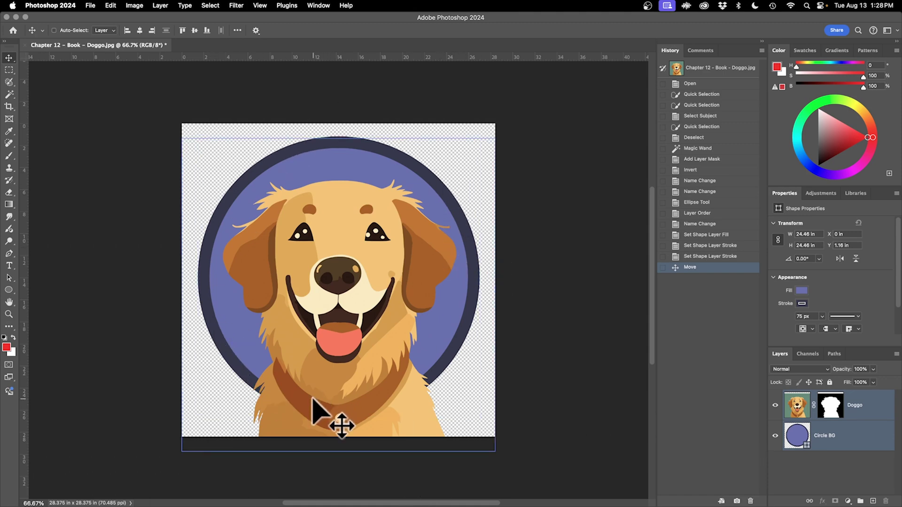
Step: Try loading the Circle BG shape's outline as a selection, and deselect it
left_click(798, 435)
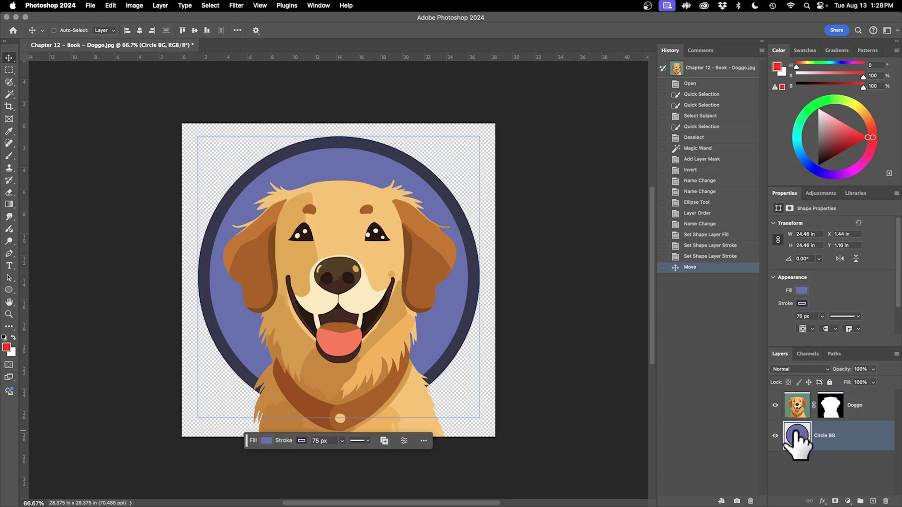
left_click_drag(797, 428, 798, 431)
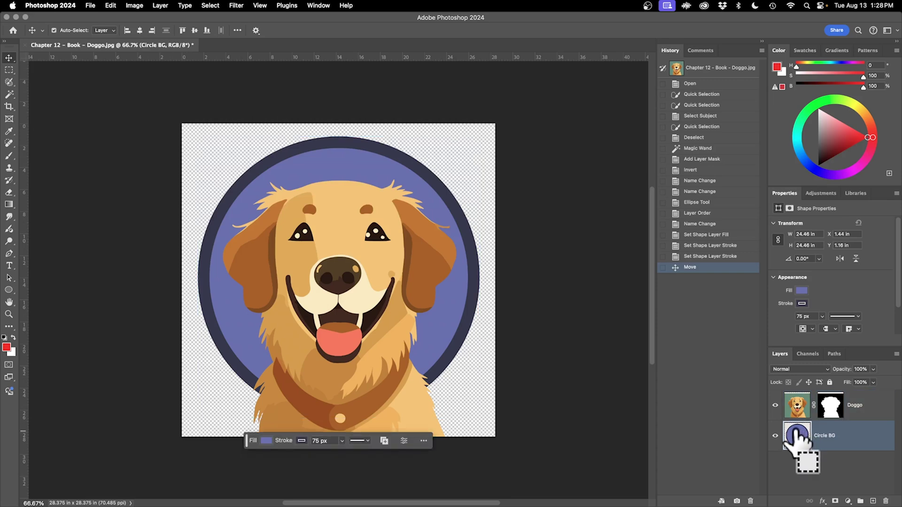
left_click(798, 432, "super")
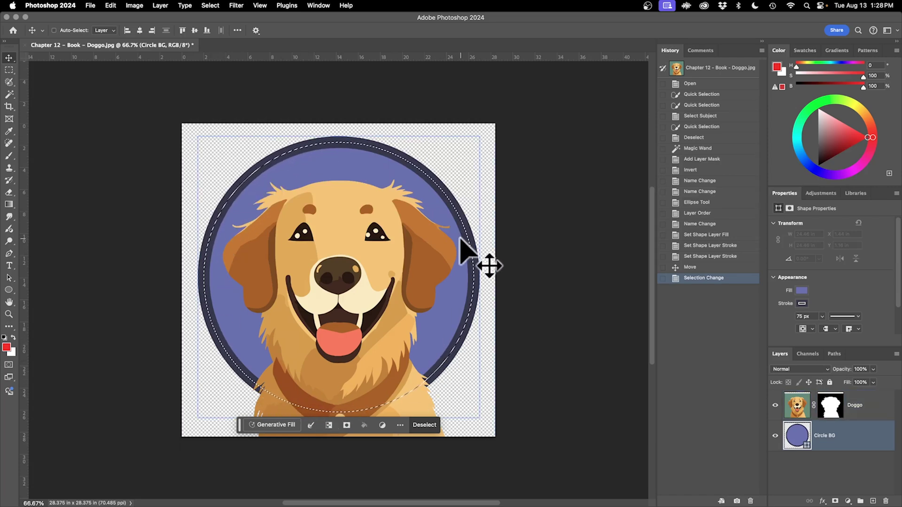
key("super+d")
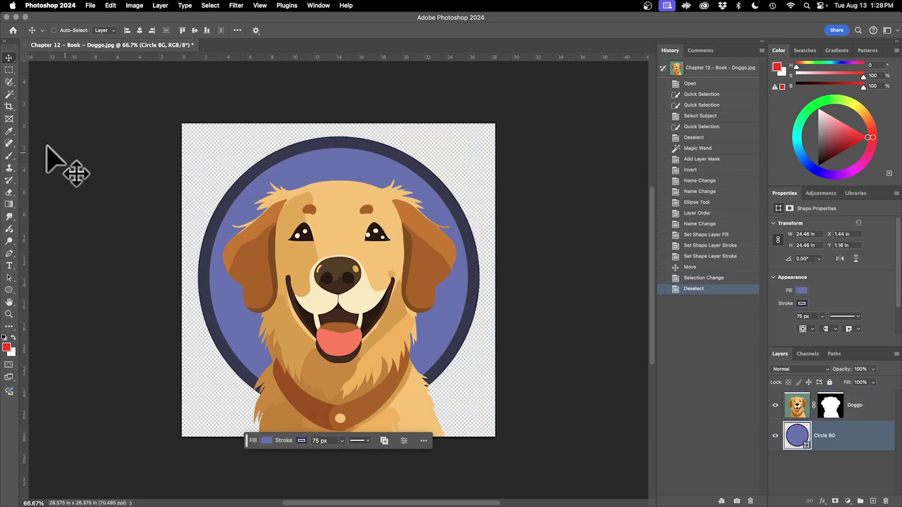
Step: Select the circle's whole purple interior on Circle BG with the Quick Selection tool, hiding the Doggo layer only while completing the selection
left_click(10, 94)
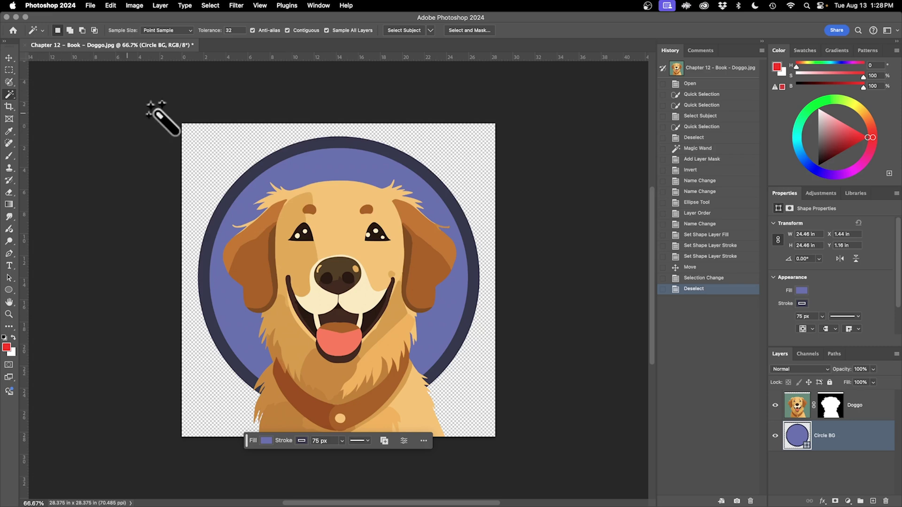
left_click(360, 30)
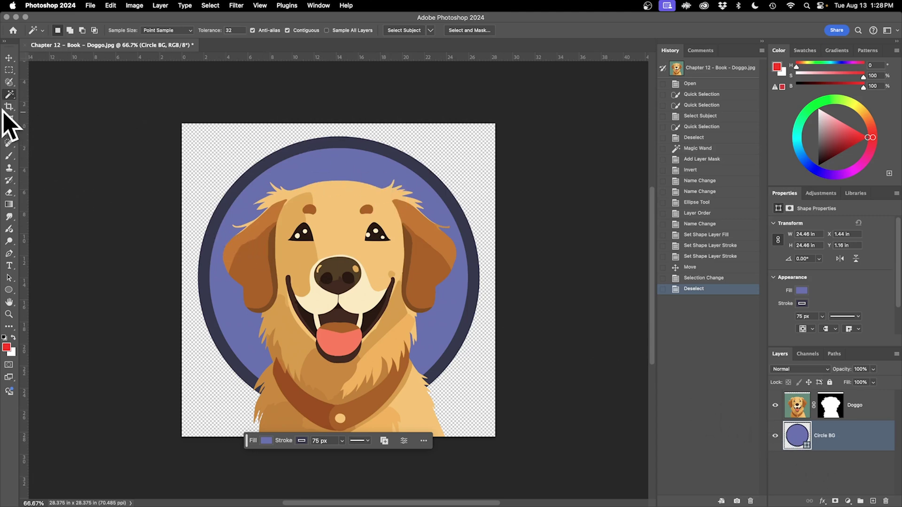
right_click(9, 95)
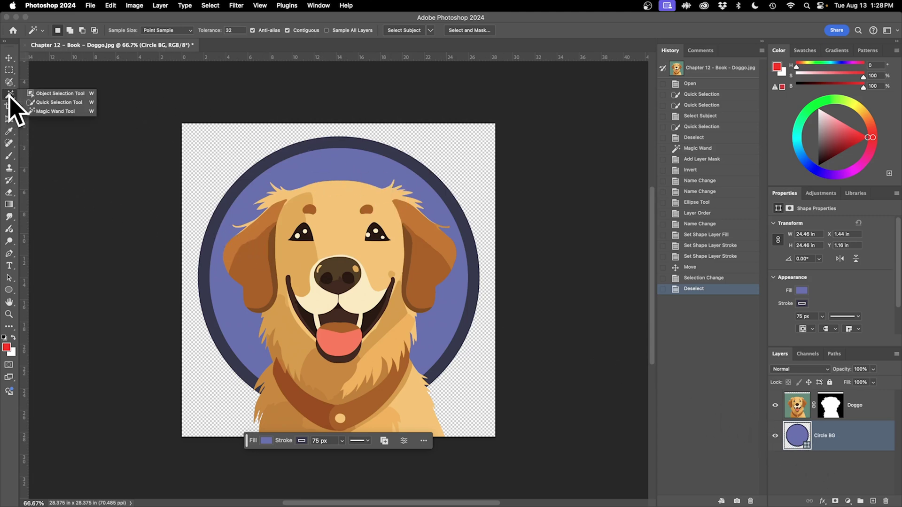
left_click(60, 102)
mouse_move(337, 174)
left_mouse_down()
mouse_move(262, 192)
mouse_move(244, 302)
mouse_move(288, 354)
mouse_move(392, 230)
left_mouse_up()
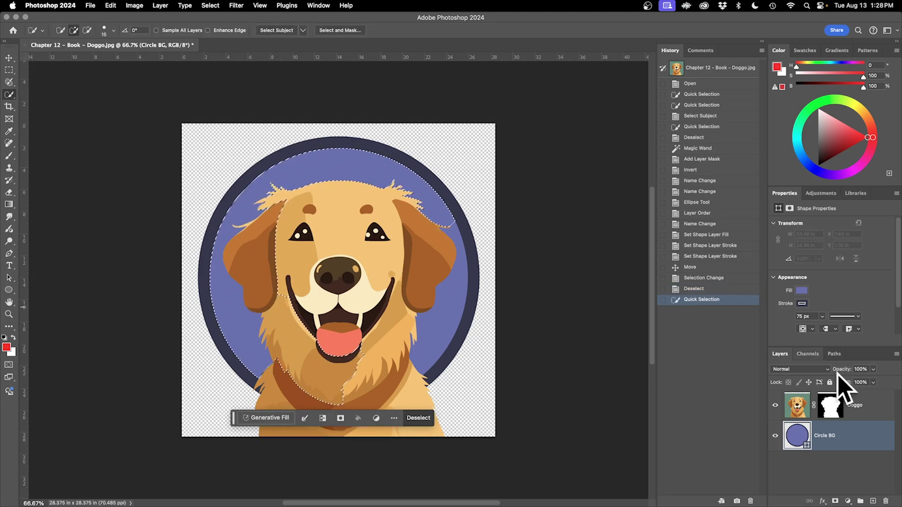
left_click(775, 405)
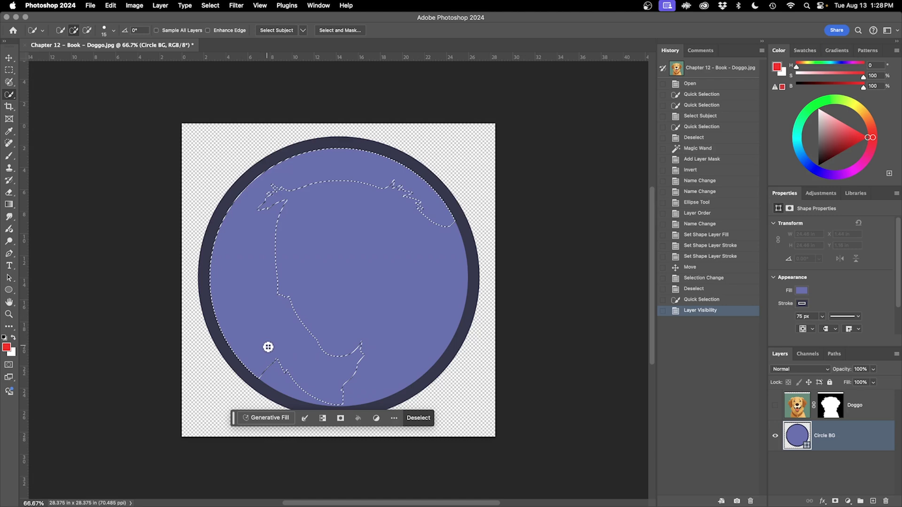
mouse_move(371, 379)
left_mouse_down()
mouse_move(426, 354)
mouse_move(448, 282)
left_mouse_up()
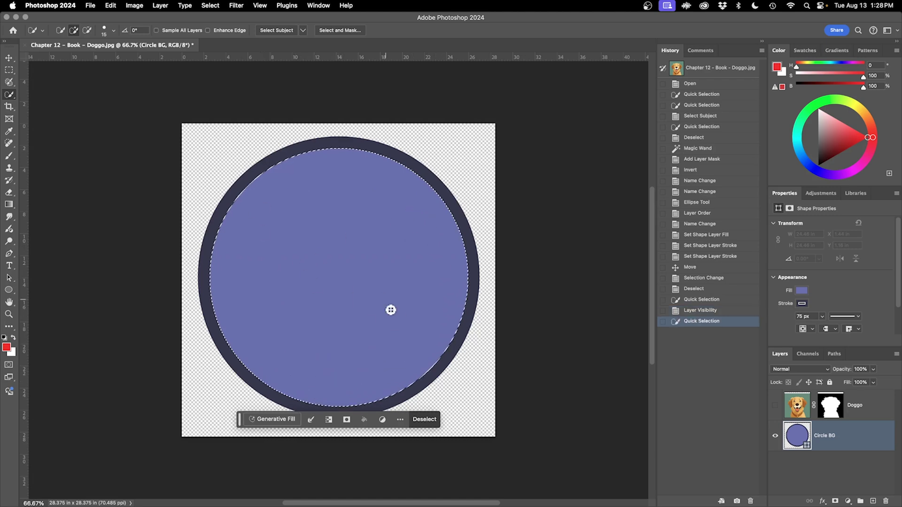
left_click(775, 405)
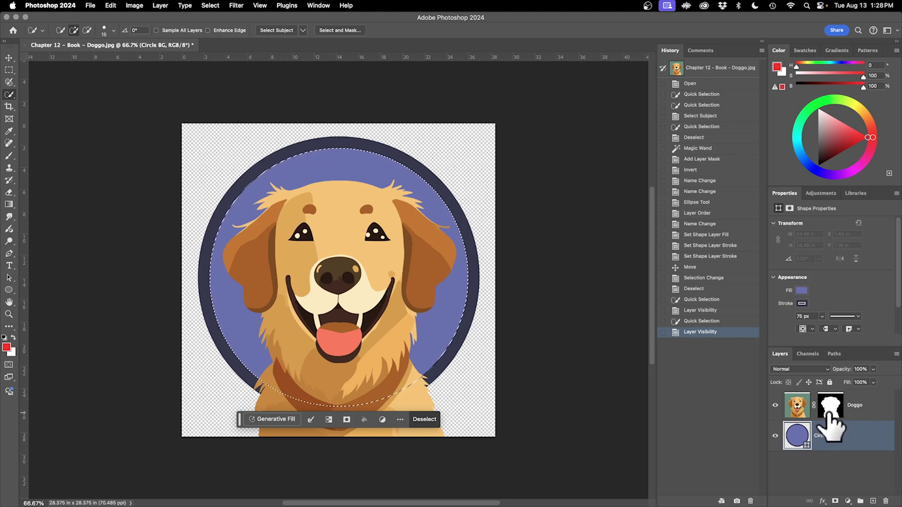
Step: Invert the selection, fill that area of the Doggo layer mask with black to hide the dog outside the circle's interior, and deselect
left_click(829, 412)
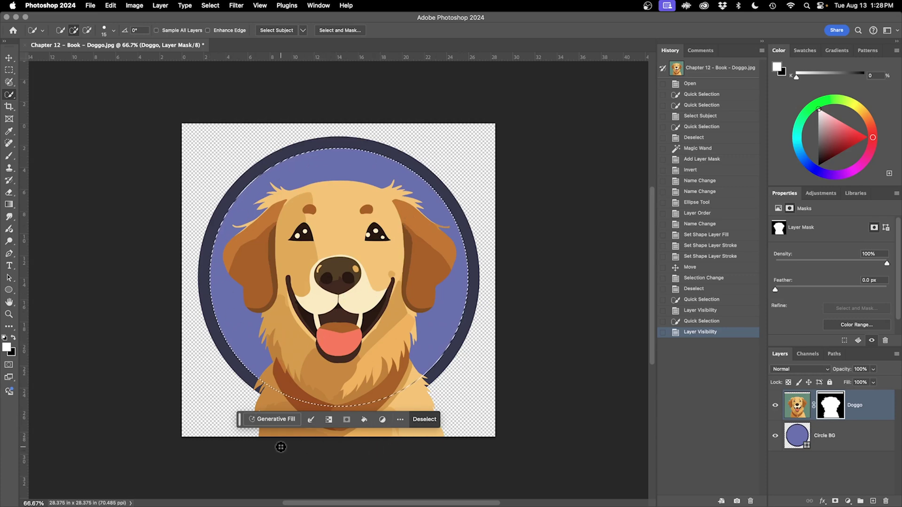
left_click(328, 420)
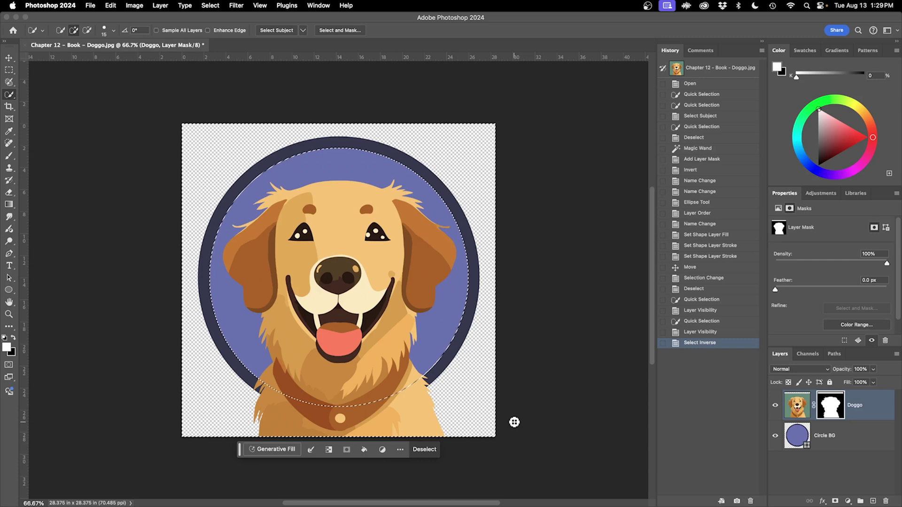
key("super+BackSpace")
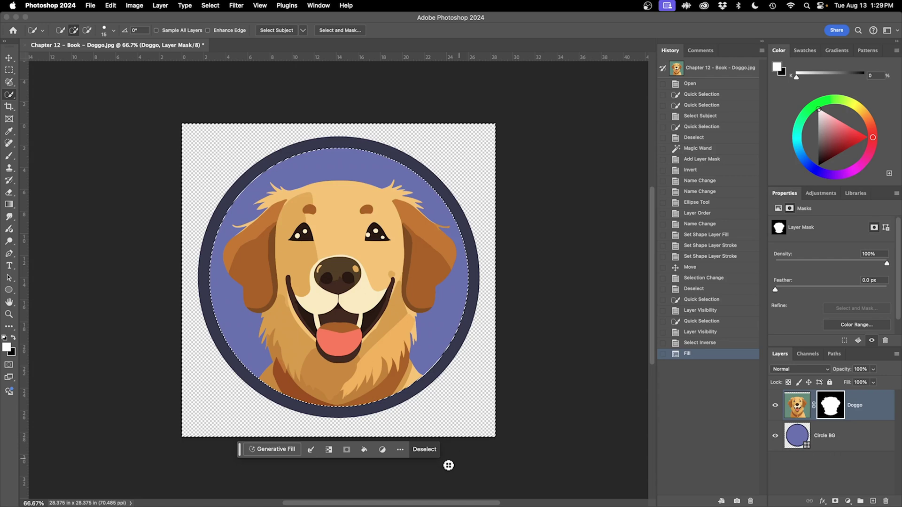
left_click(425, 450)
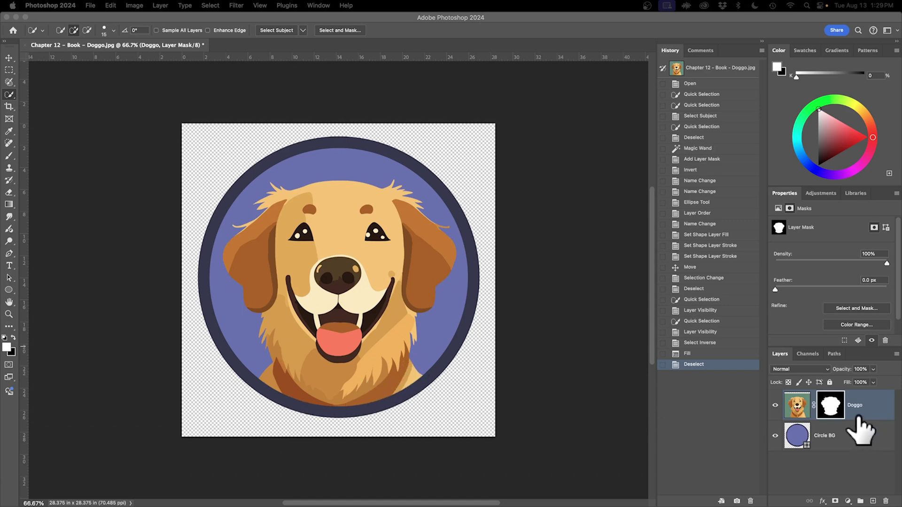
Step: Disable the Doggo layer mask
right_click(831, 409)
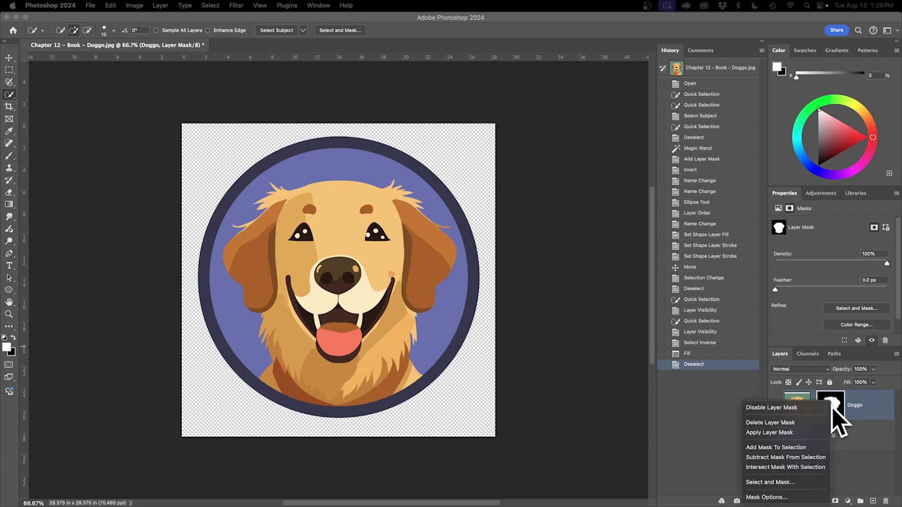
left_click(824, 407)
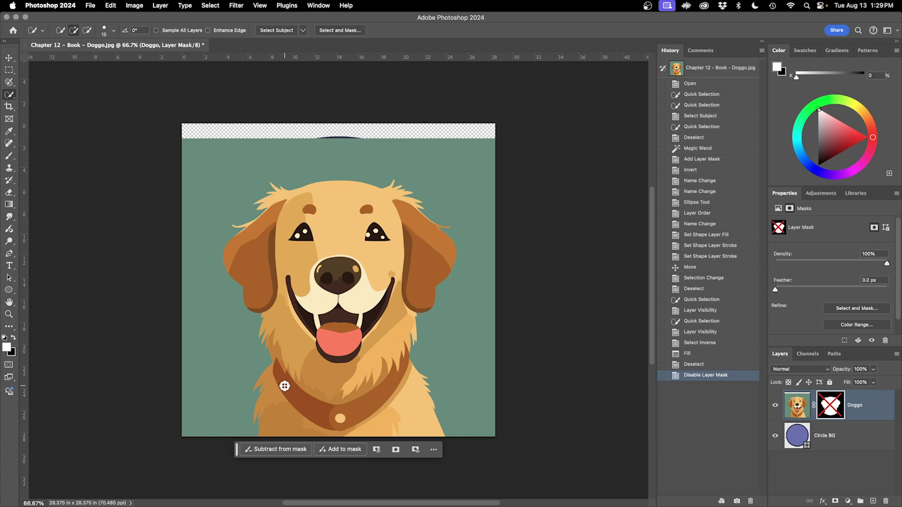
Step: Select the dog's whole collar, including the part hanging below the circle, with the Quick Selection tool
left_click_drag(349, 415, 365, 407)
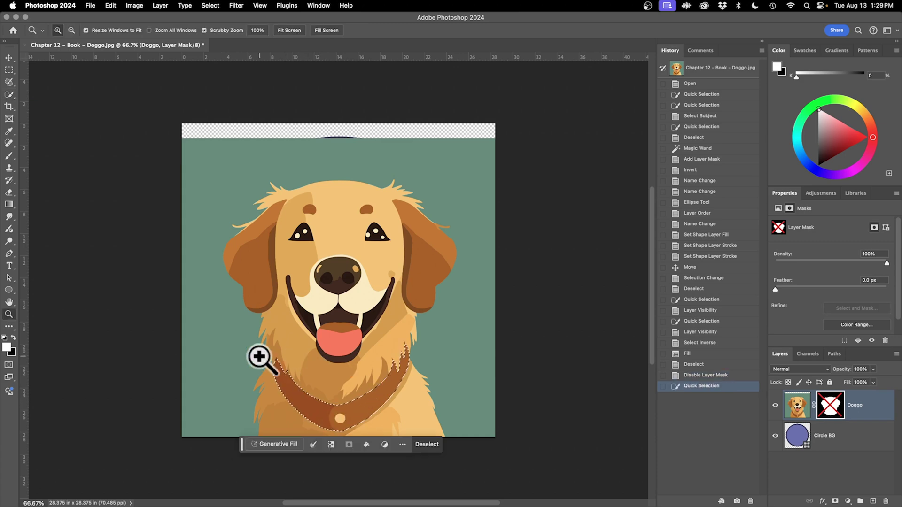
left_click_drag(257, 356, 306, 383)
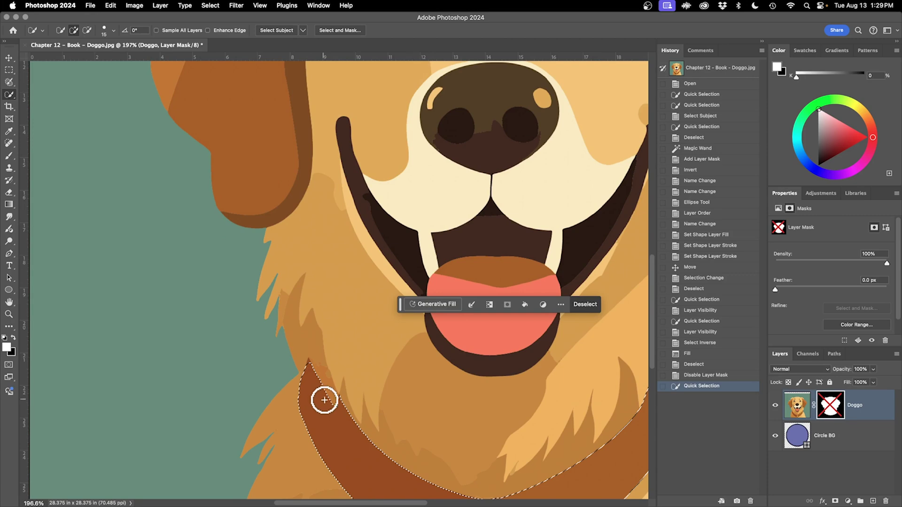
left_click_drag(378, 411, 334, 370)
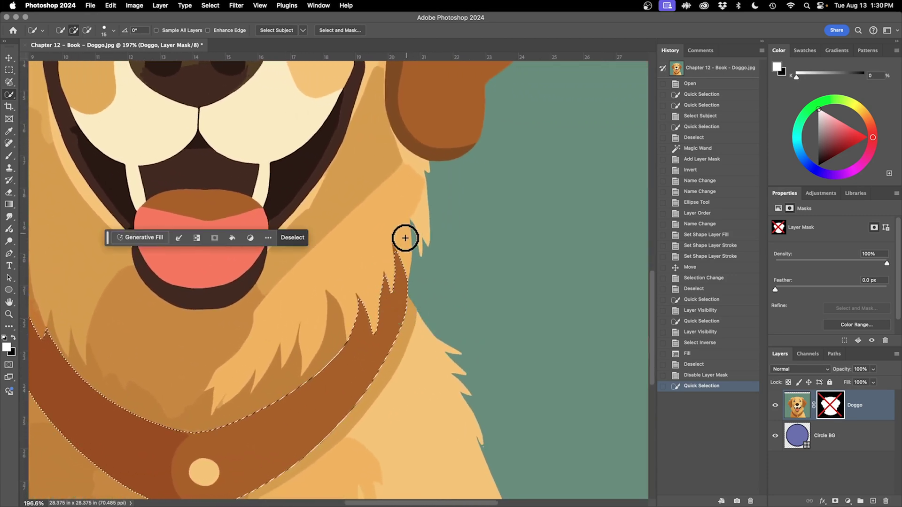
key("super+0")
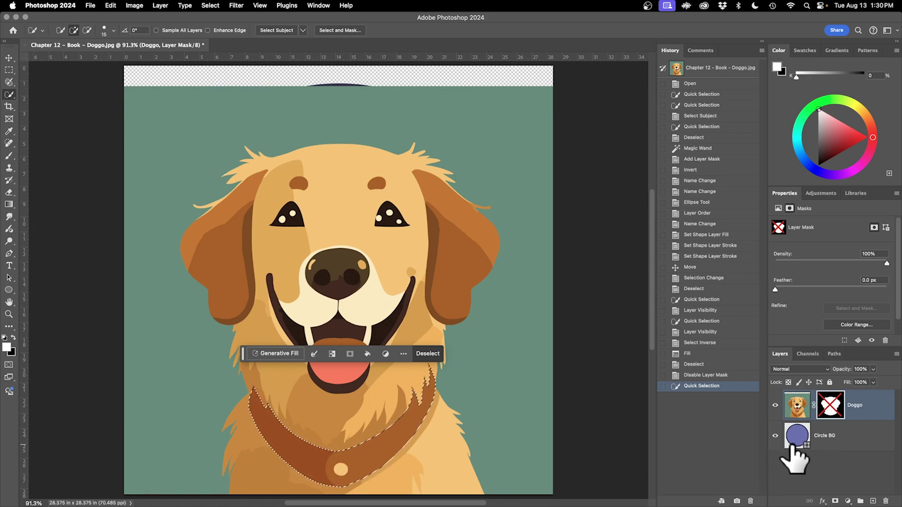
Step: Enable the Doggo layer mask, fill the collar selection on it with white to reveal the full collar, and deselect
right_click(830, 408)
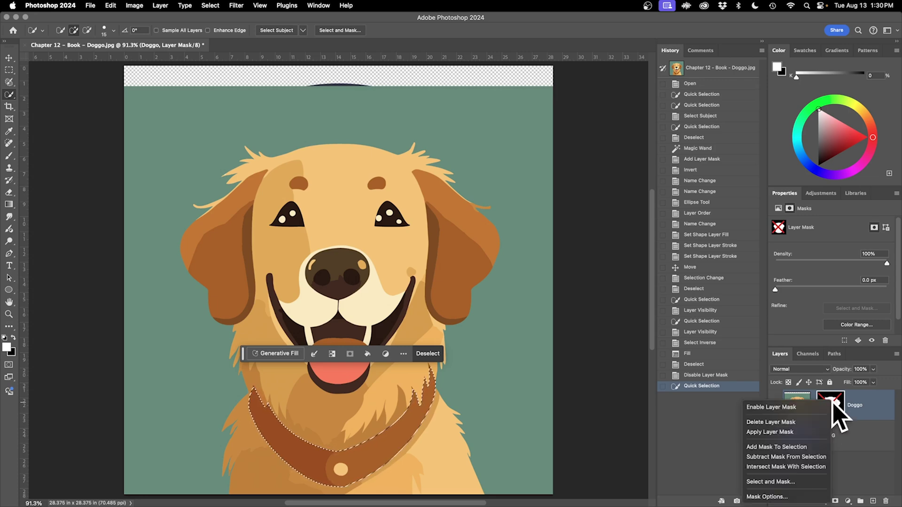
left_click(822, 407)
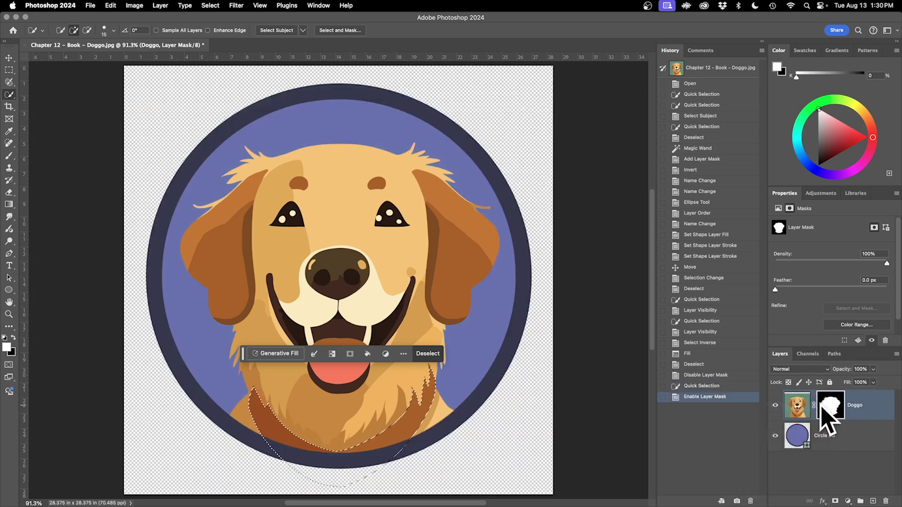
left_click(368, 353)
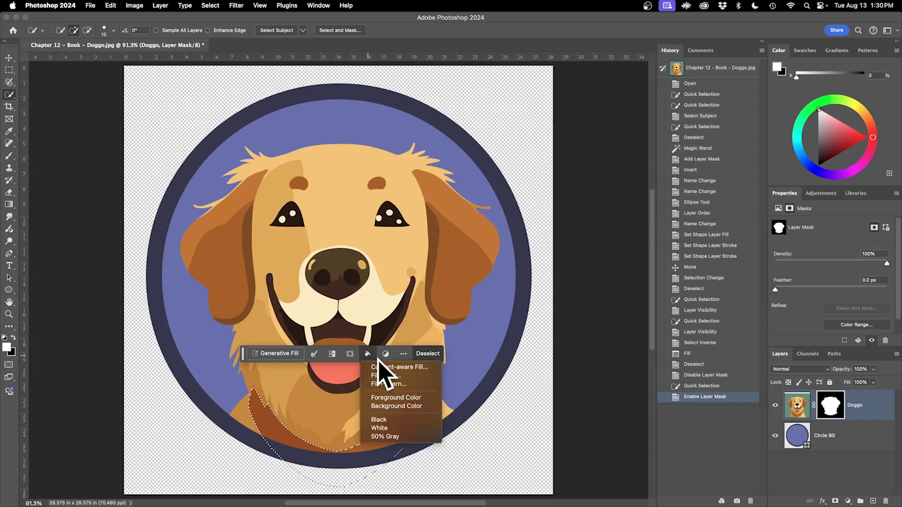
left_click(405, 428)
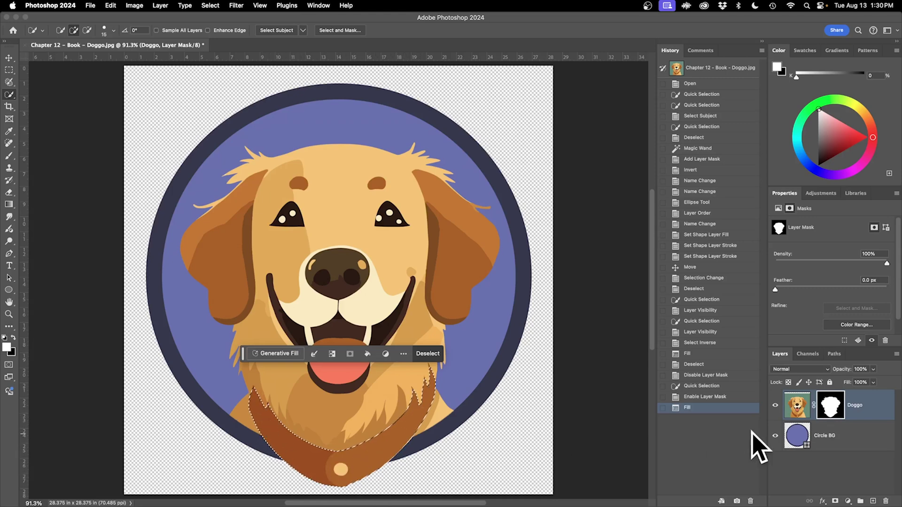
left_click(428, 356)
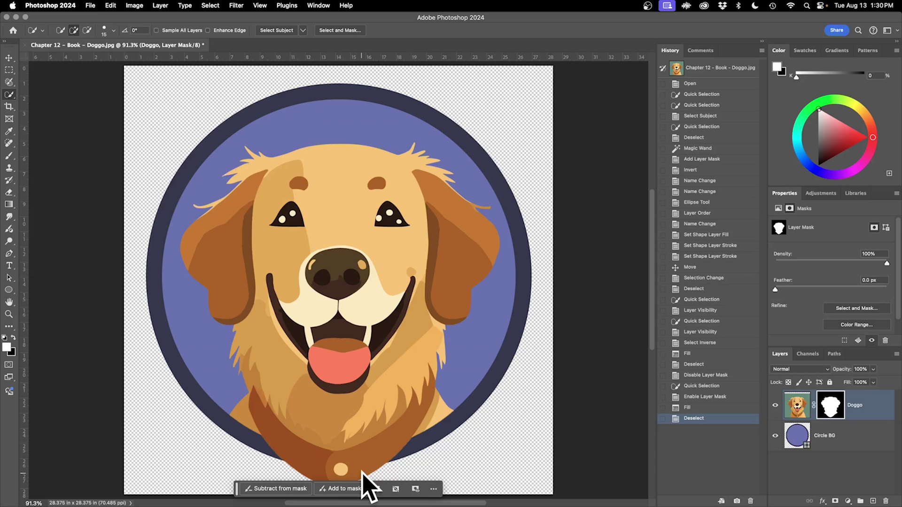
Step: Set the Type tool's font to Alfarn Regular and its size to 350 pt
key("super+minus")
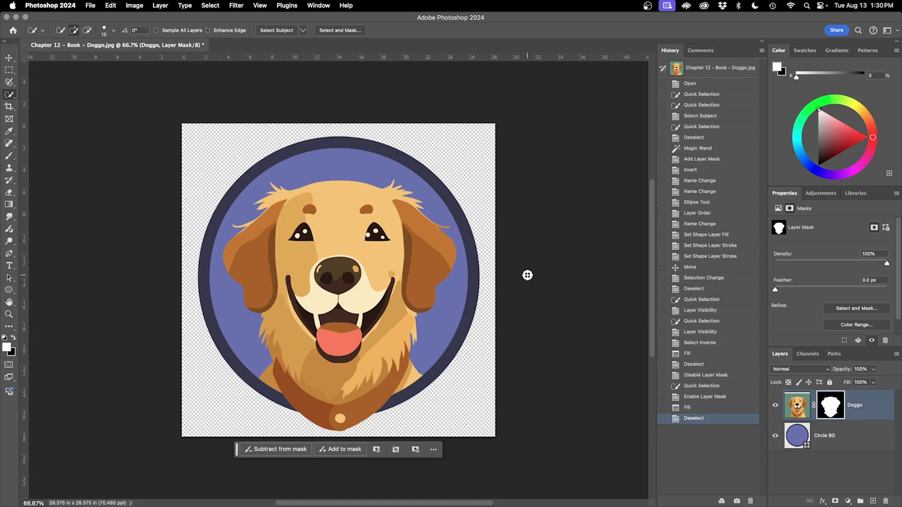
left_click(14, 265)
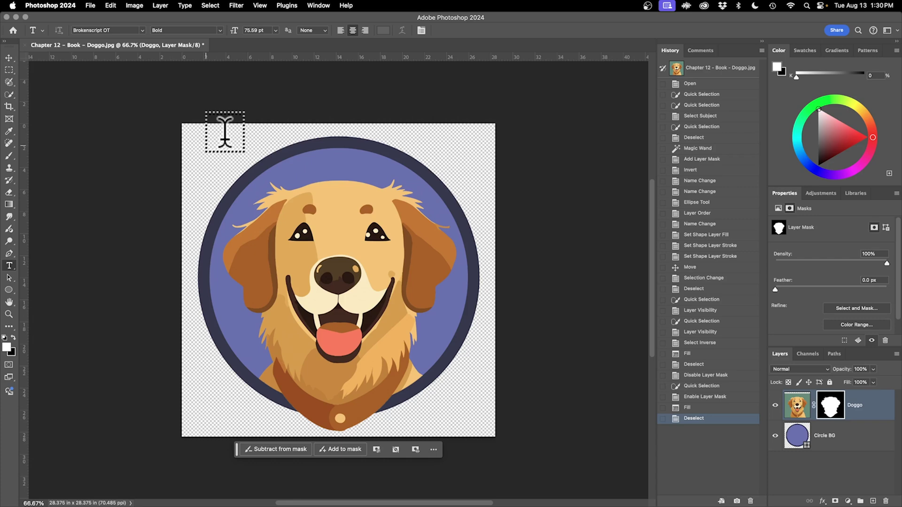
left_click(789, 437)
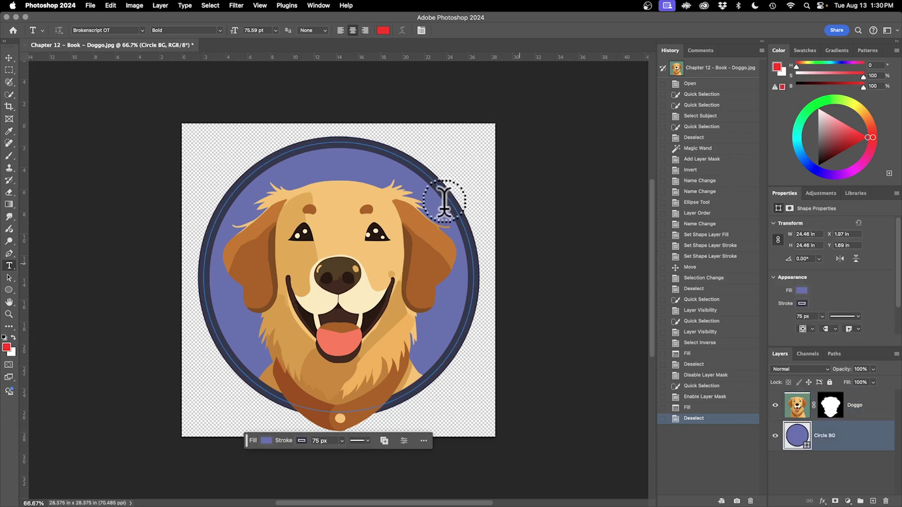
left_click(794, 404)
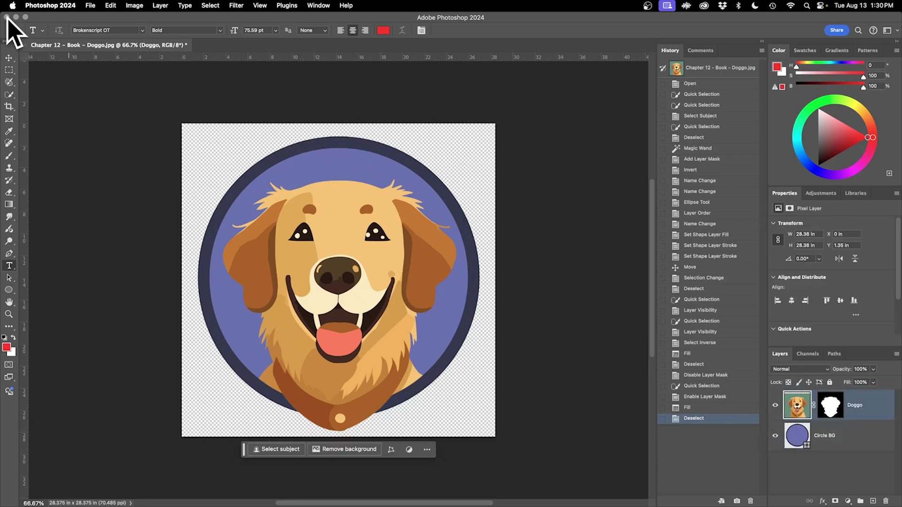
left_click(101, 30)
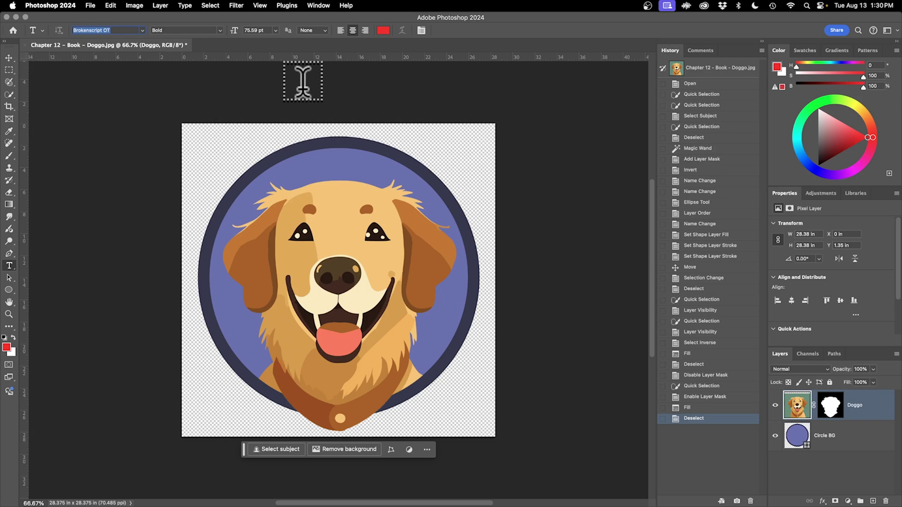
type("lfar")
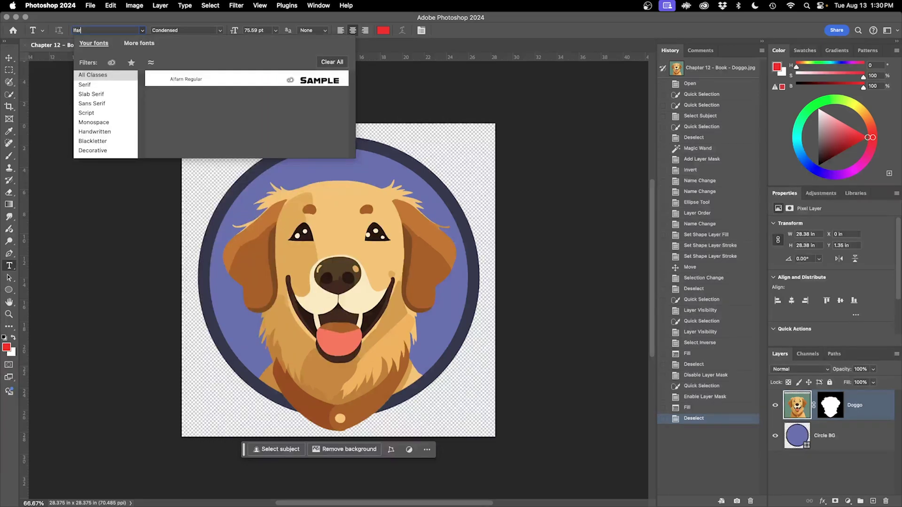
key("Return")
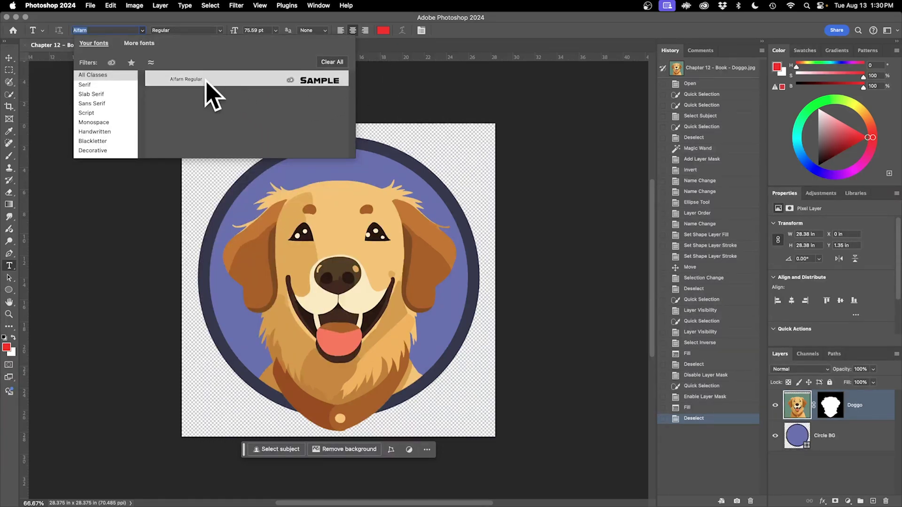
left_click(194, 79)
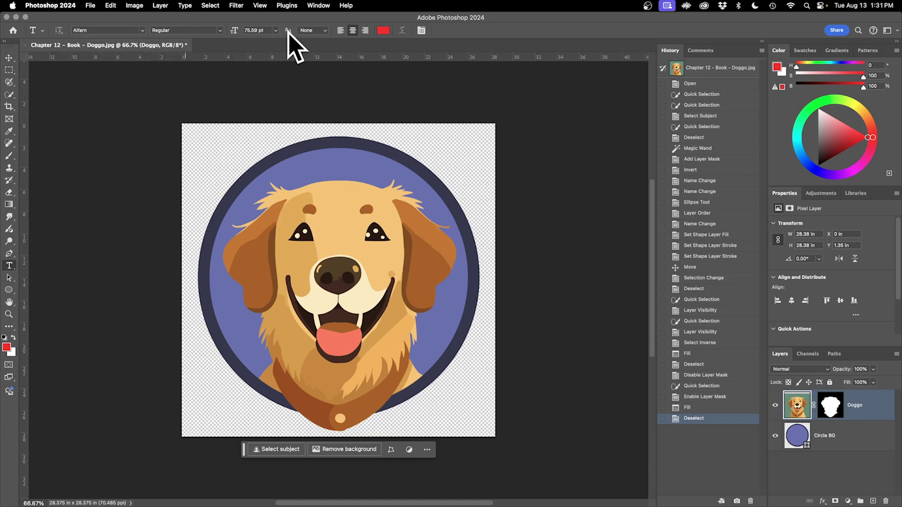
double_click(266, 30)
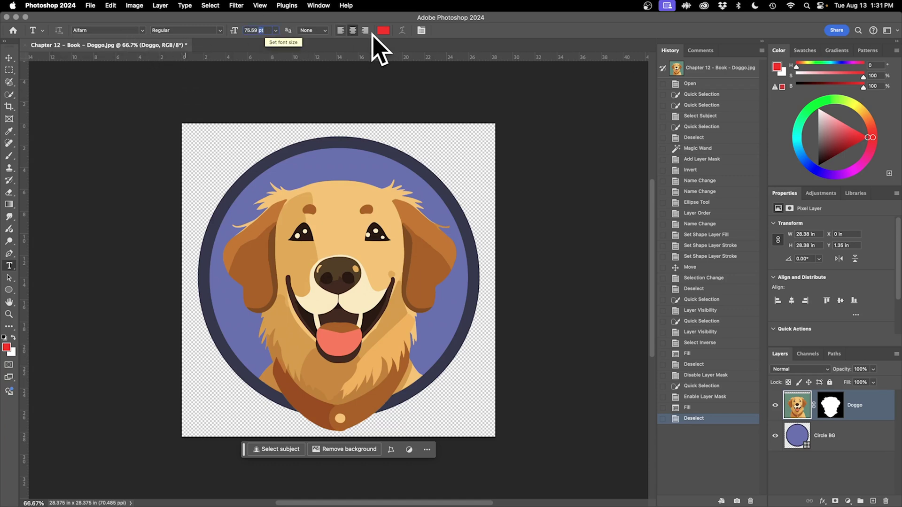
type("350")
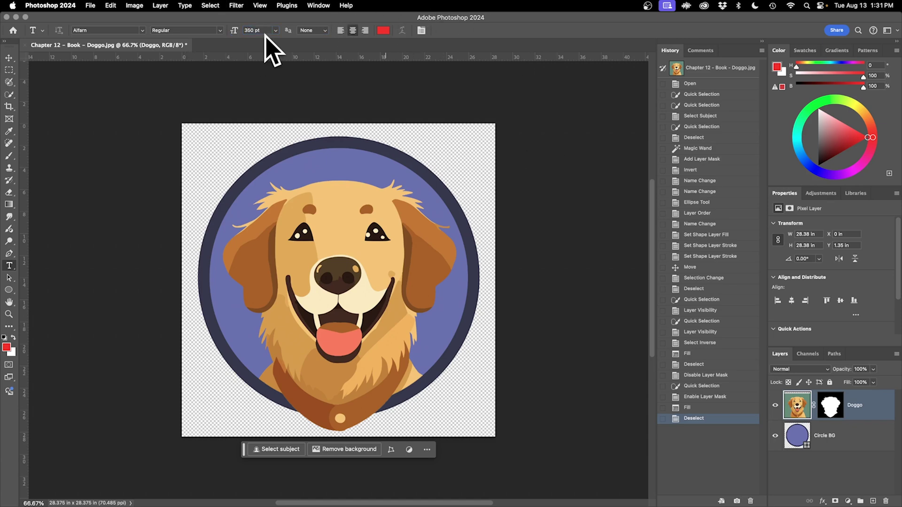
scroll(890, 302, "down", 3)
scroll(890, 302, "up", 3)
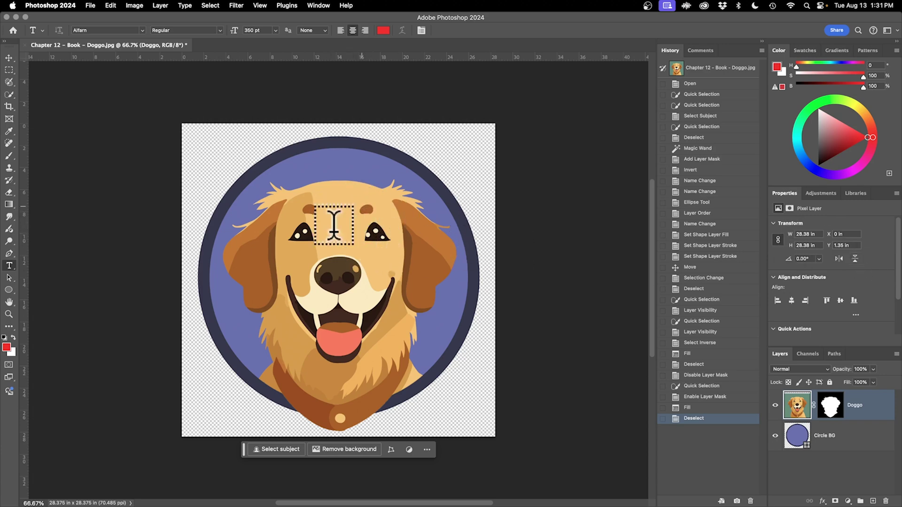
Step: Set the text tracking to -20 in the Character settings and dock those settings with Paragraph below History
left_click(312, 6)
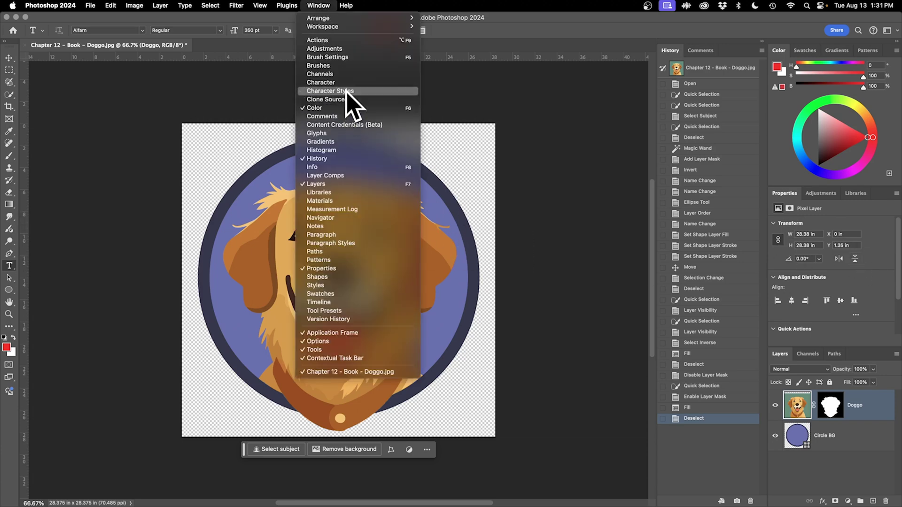
left_click(348, 88)
left_click_drag(685, 408, 576, 205)
left_click(610, 226)
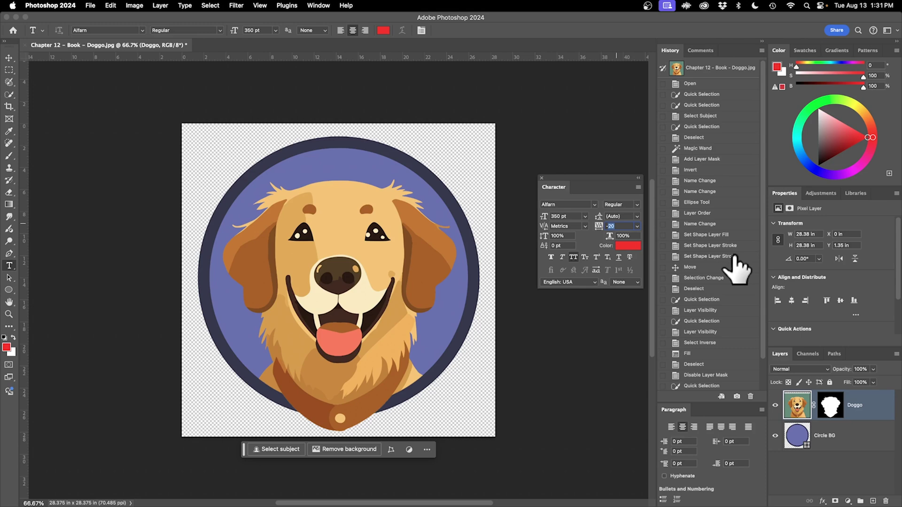
type("20")
left_click_drag(552, 188, 712, 408)
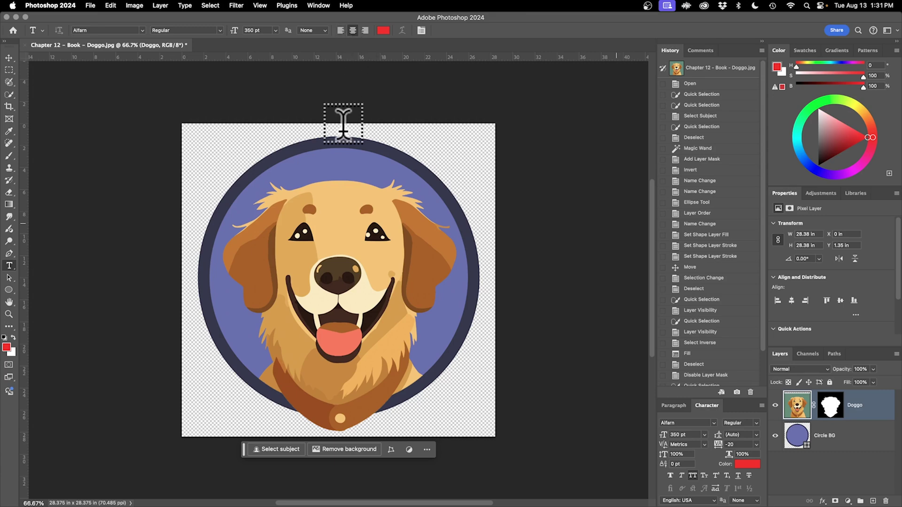
Step: Add the text "HAPPY DOGGO" along the top of the Circle BG path, replacing the placeholder text
left_click(835, 450)
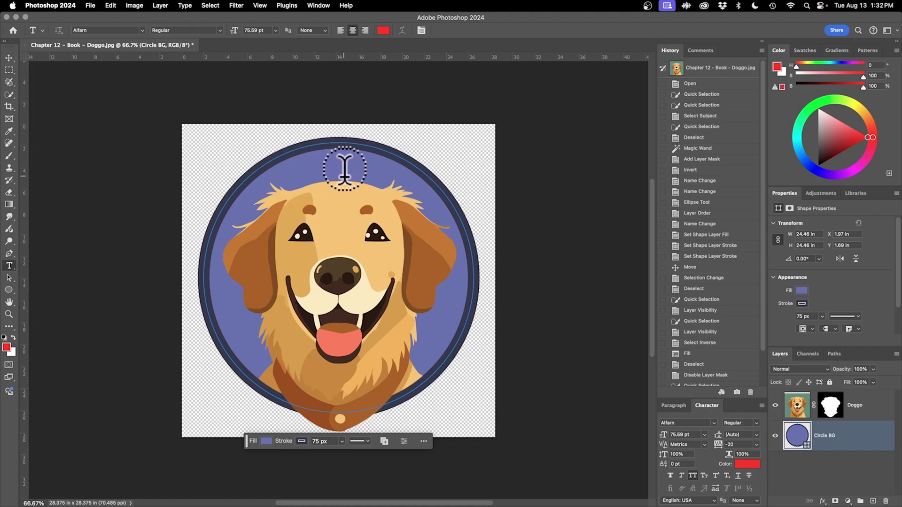
left_click(336, 141)
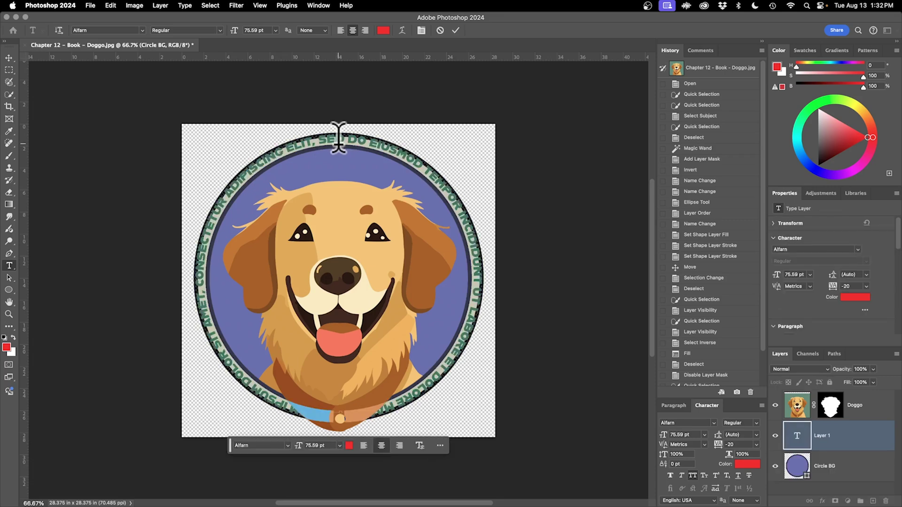
key("BackSpace")
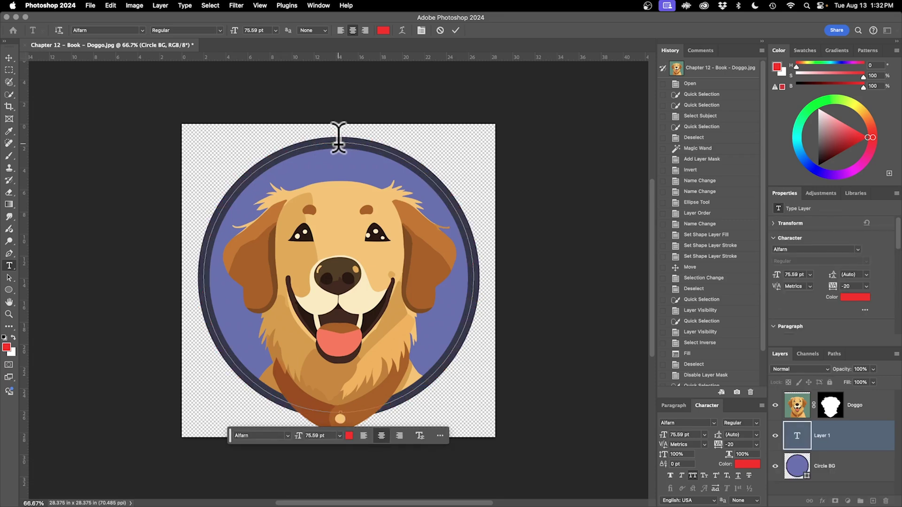
type("HAPPY DOGGO")
Step: Set the font size of the whole "HAPPY DOGGO" text to 350 pt
key("super+a")
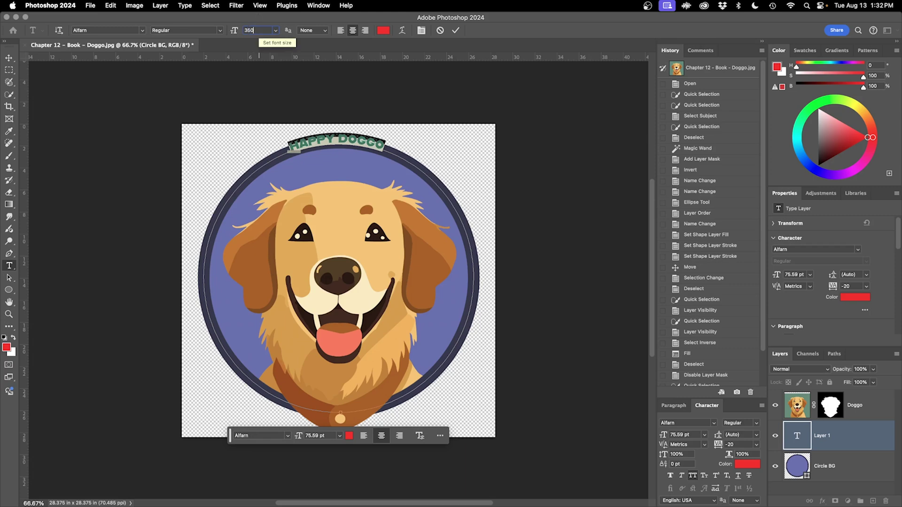
type("350")
key("Return")
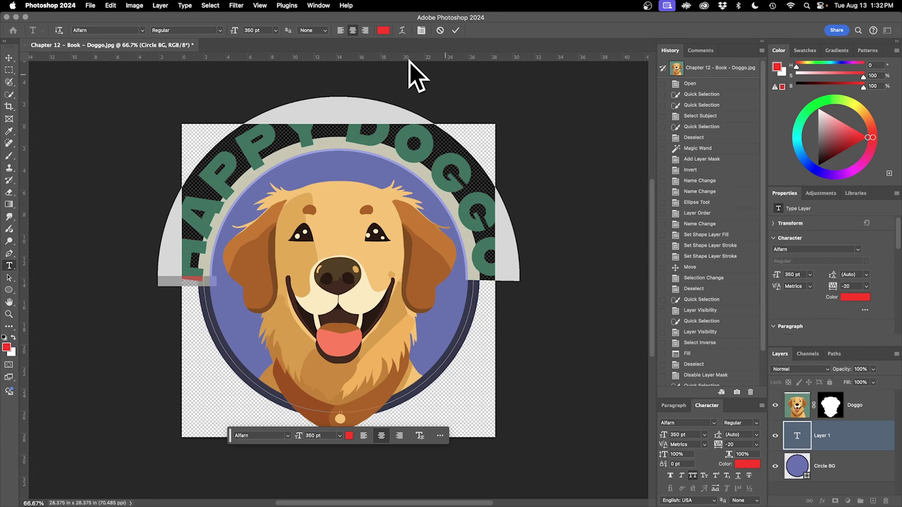
Step: Change the "HAPPY DOGGO" text colour to the orange-brown RGB 192, 117, 36 (c07524)
left_click(855, 297)
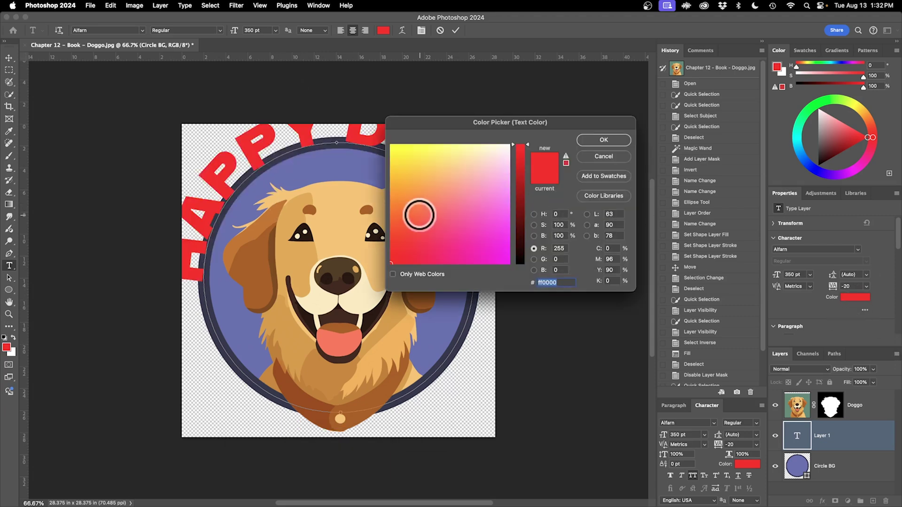
left_click(558, 248)
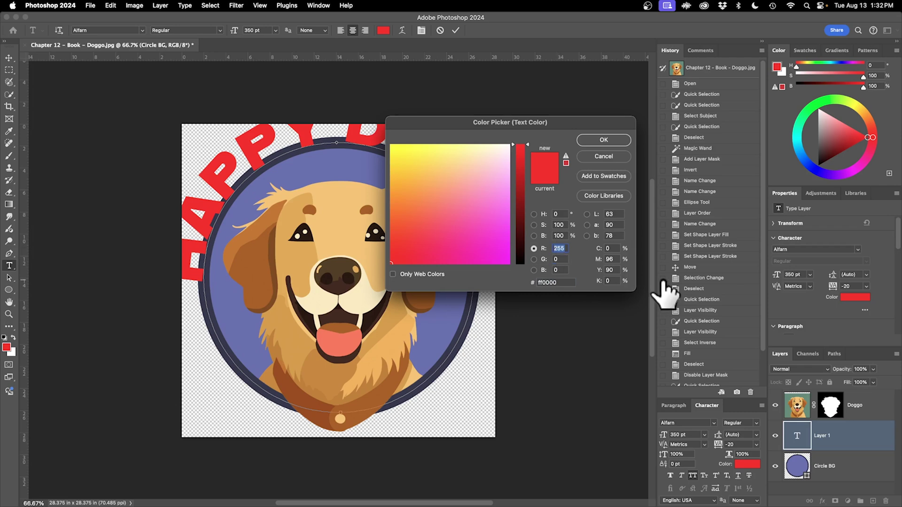
type("192")
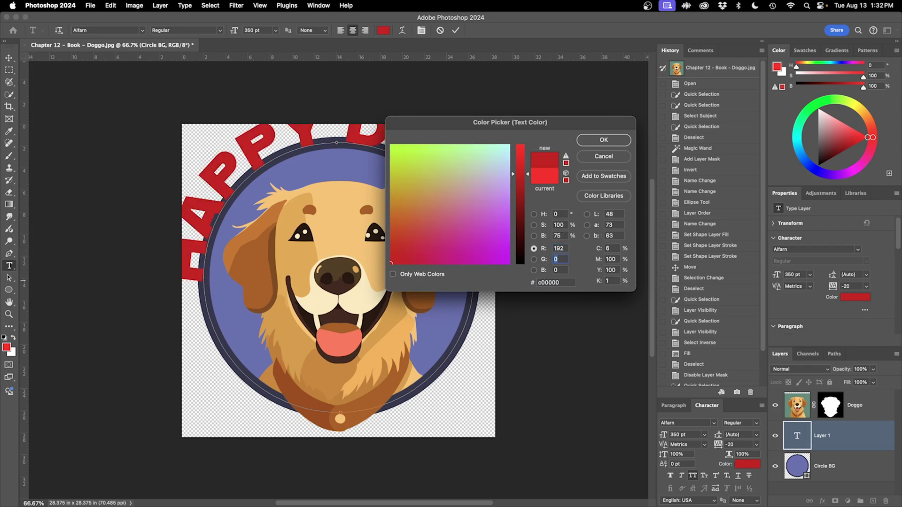
type("117")
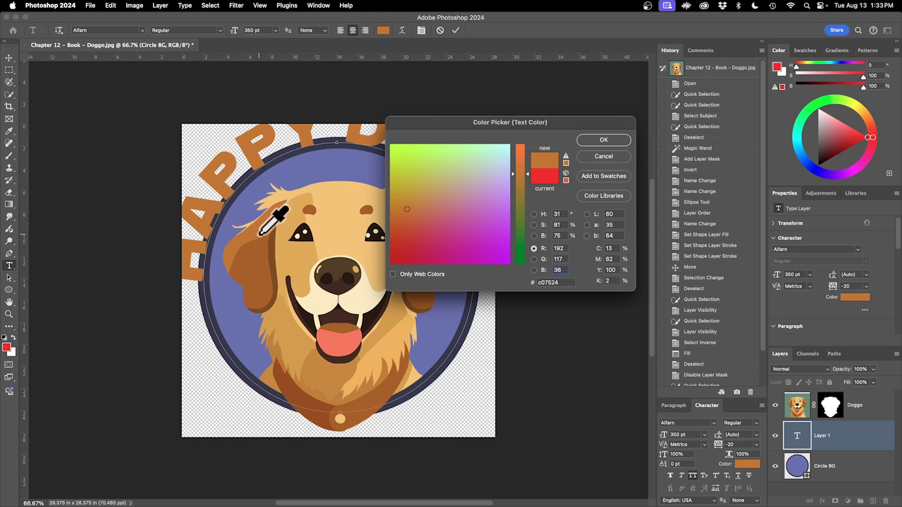
left_click(240, 354)
left_click_drag(288, 170, 241, 237)
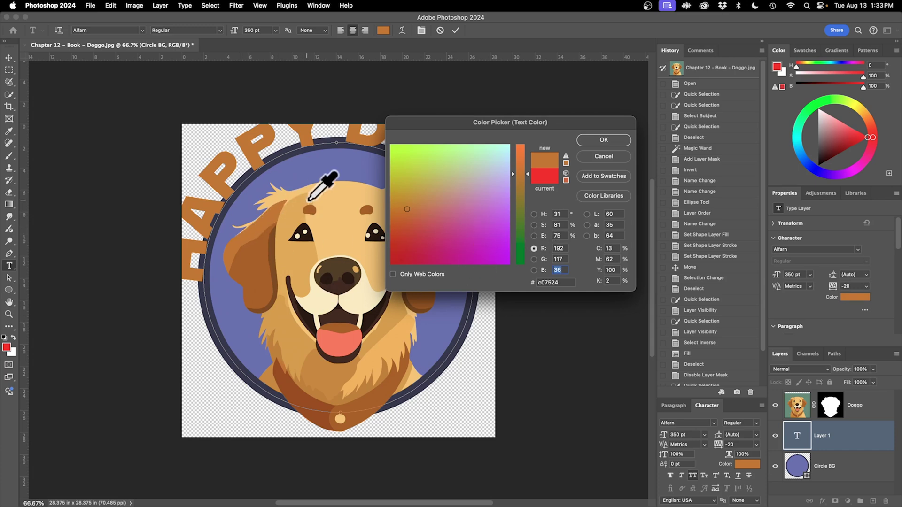
left_click(346, 217)
left_click_drag(246, 263, 232, 248)
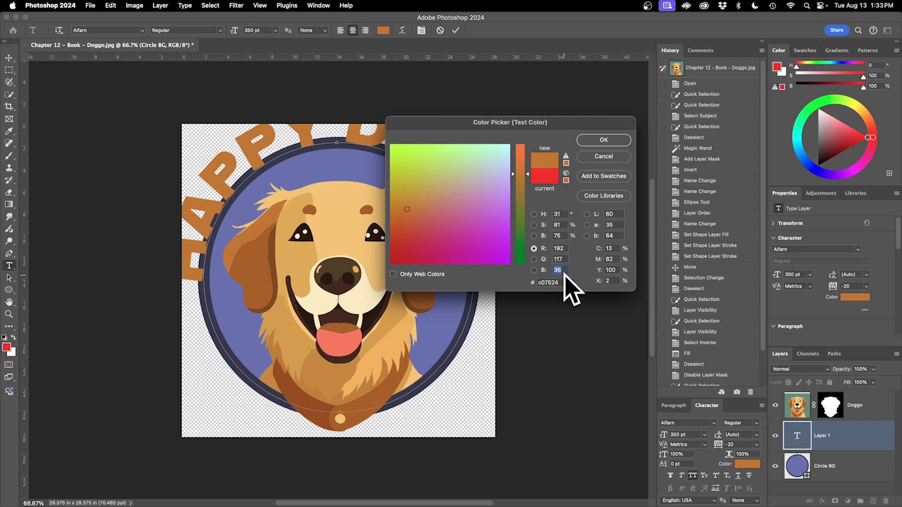
left_click(603, 140)
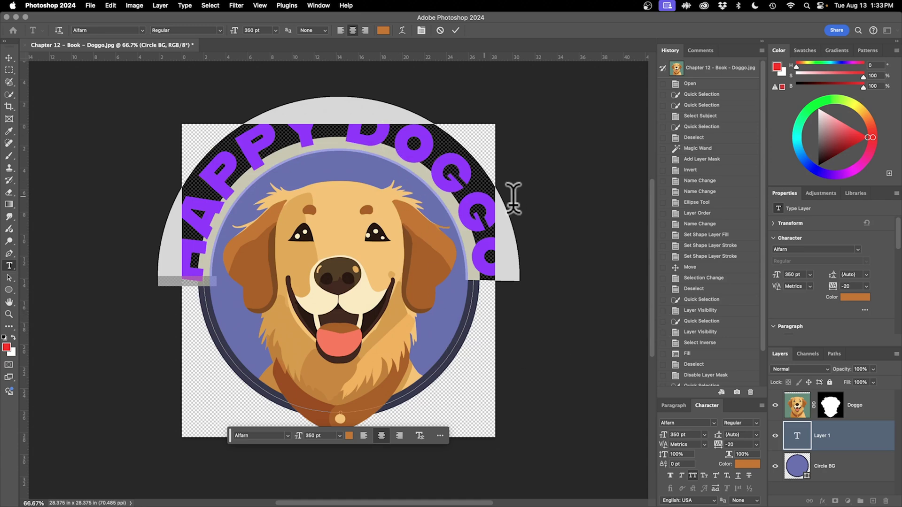
Step: Commit the curved text, then extend the canvas with the Crop tool on both sides and above so all of "HAPPY DOGGO" fits
left_click(454, 30)
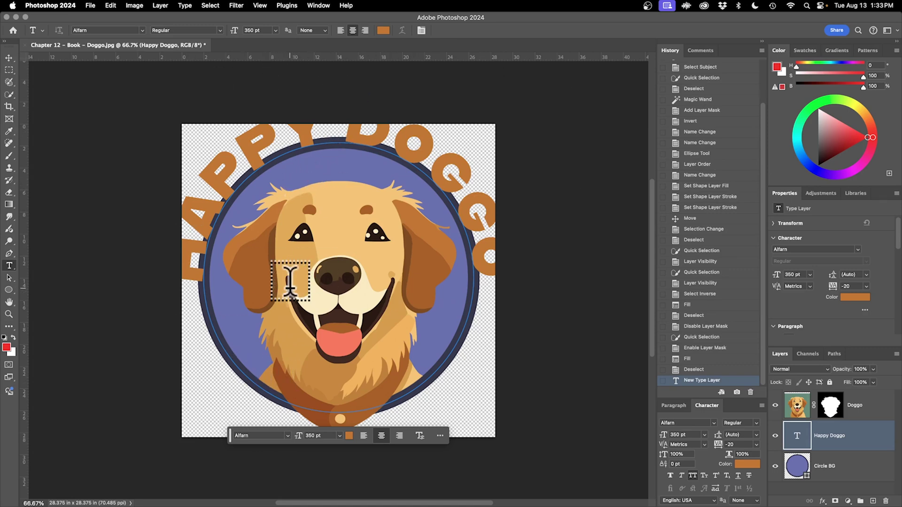
left_click(9, 106)
left_click_drag(177, 284, 168, 287)
left_click_drag(517, 276, 520, 277)
left_click_drag(345, 123, 344, 108)
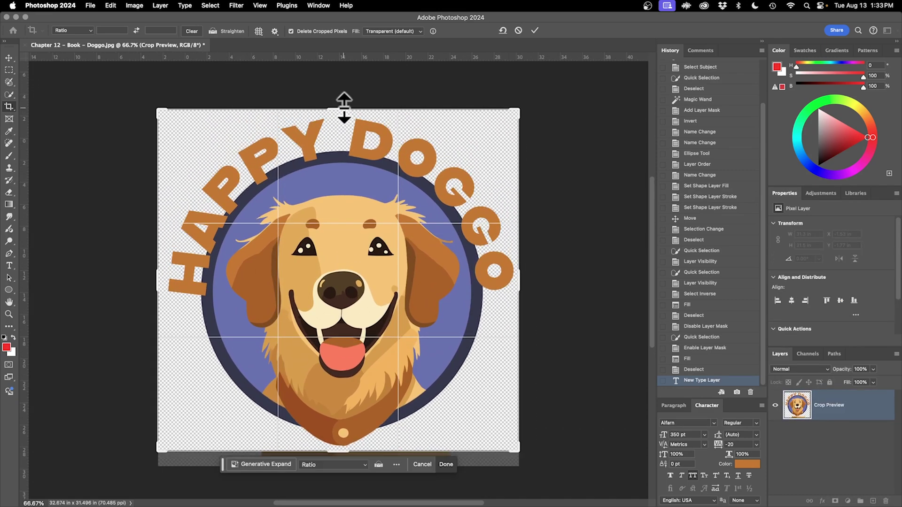
left_click_drag(522, 279, 529, 277)
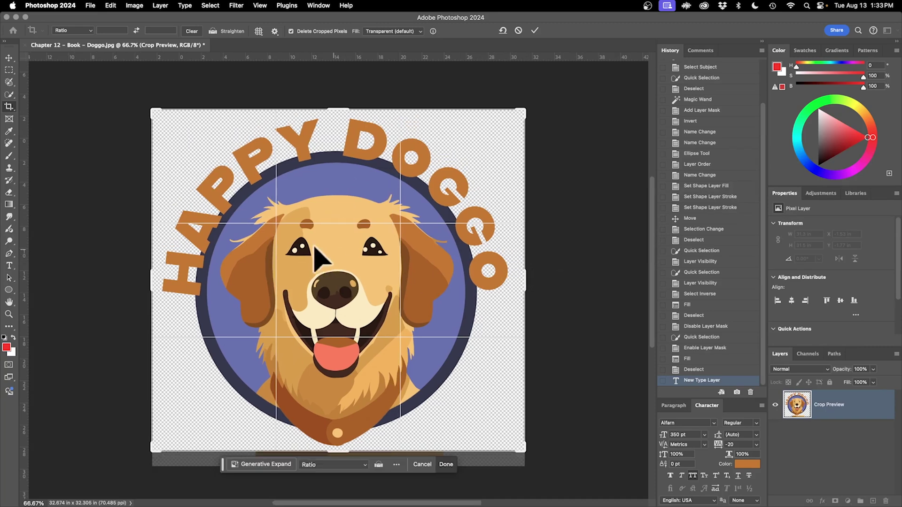
left_click_drag(146, 257, 144, 263)
left_click_drag(331, 109, 332, 103)
key("Return")
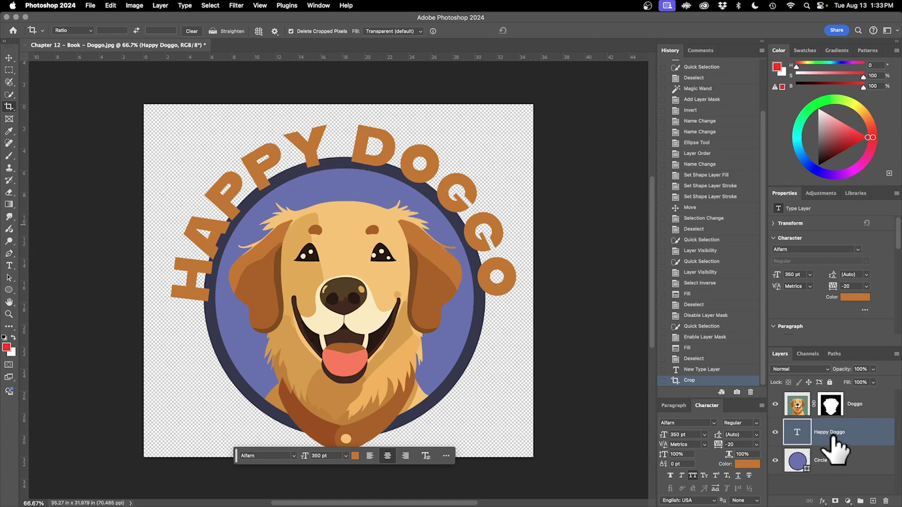
Step: Add a Stroke layer style to the Happy Doggo text with a size of 40 px and position Outside
left_click(826, 500)
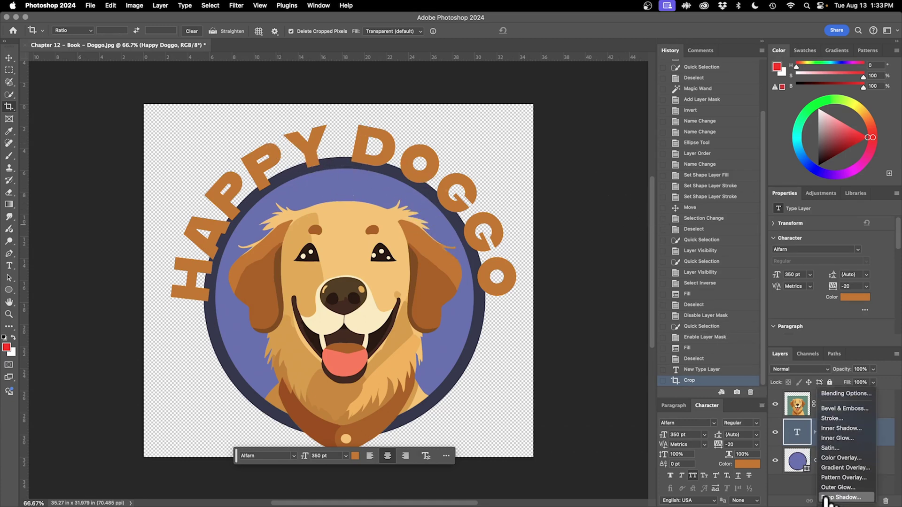
left_click(836, 418)
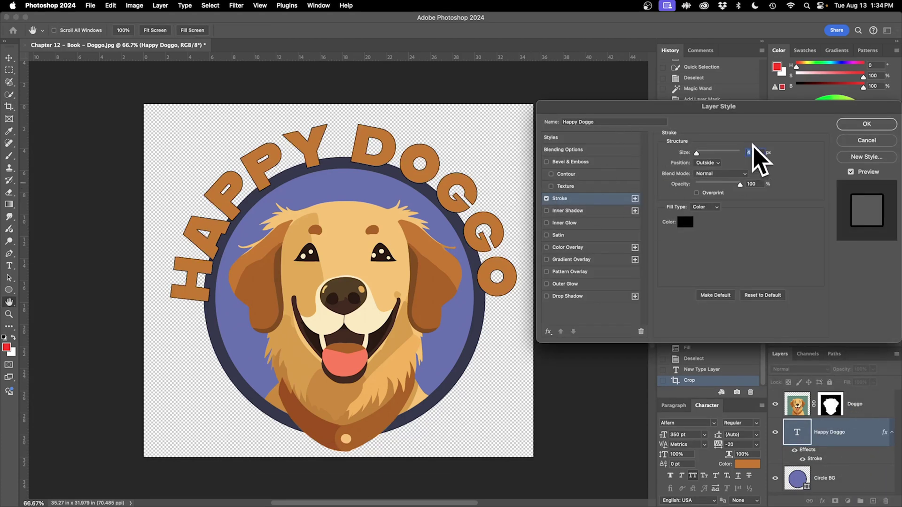
type("40")
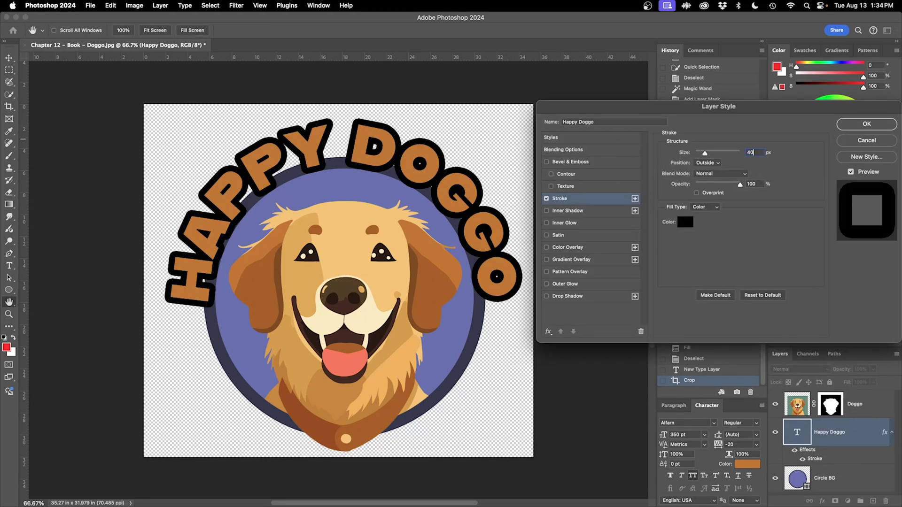
left_click(717, 163)
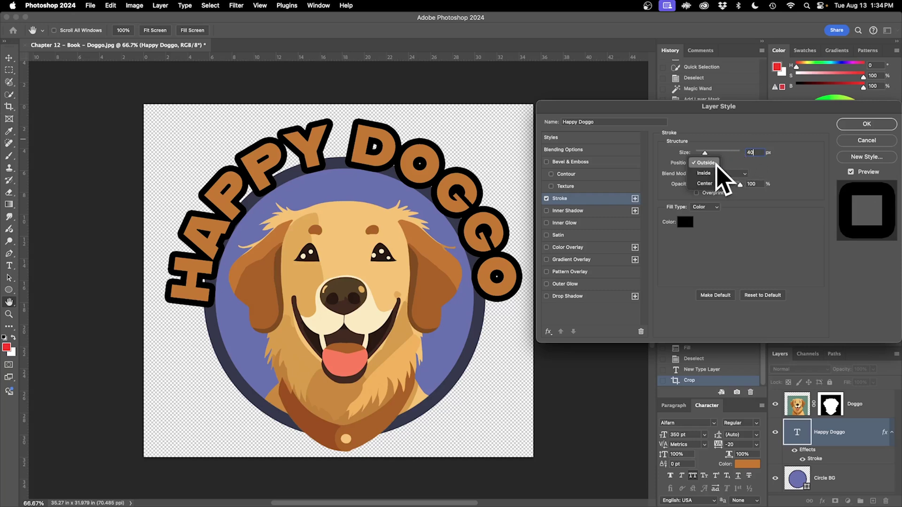
left_click(733, 162)
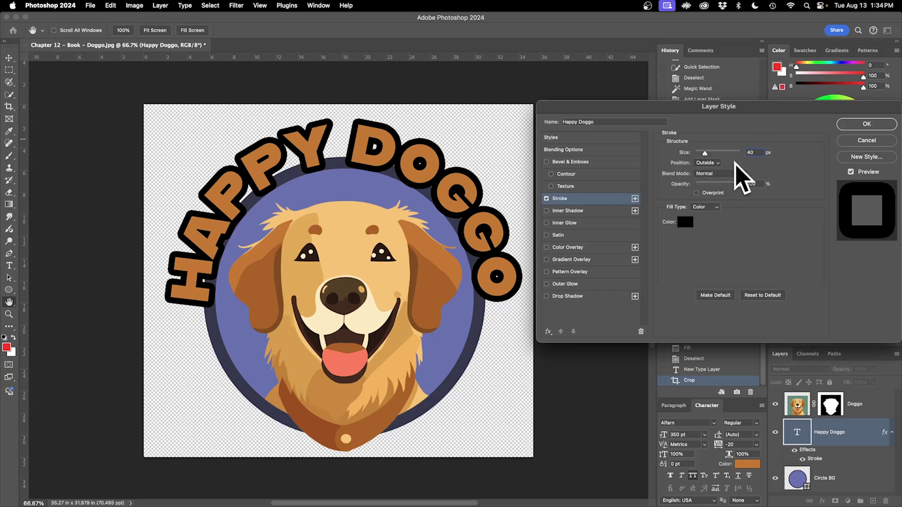
Step: Set the text stroke colour to the dark navy RGB 54, 56, 76 (36384c), sampled from the circle's border
left_click(684, 223)
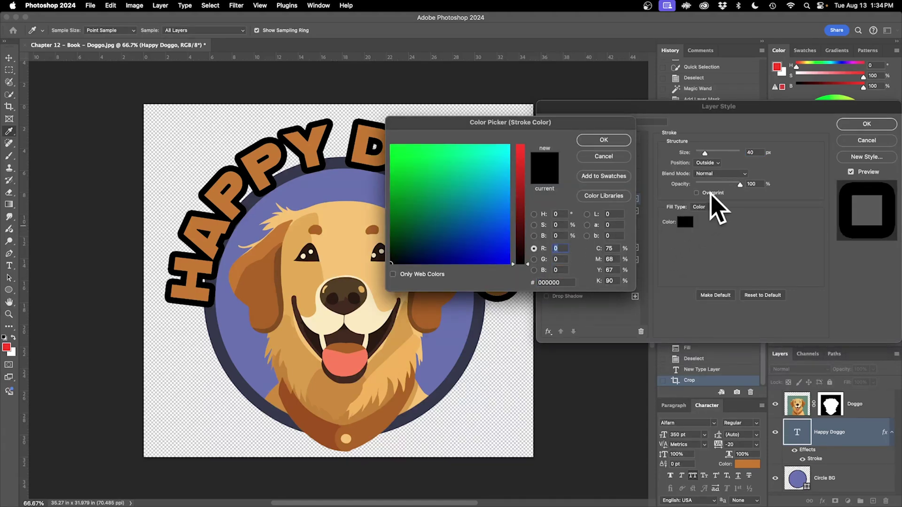
type("54")
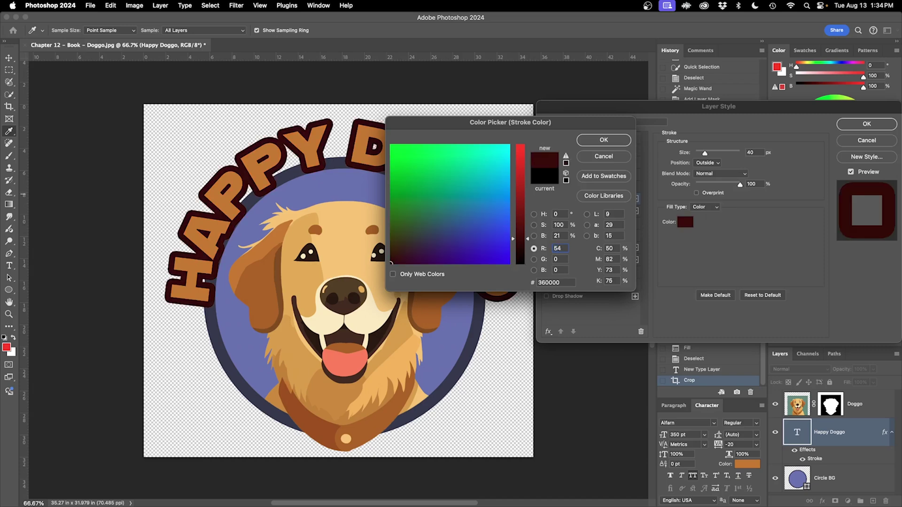
type("56")
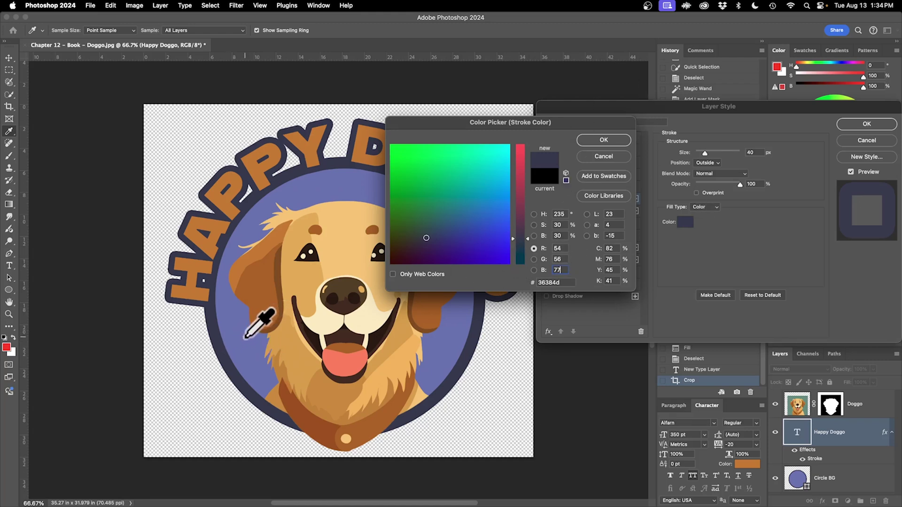
left_click(245, 336)
left_click(219, 354)
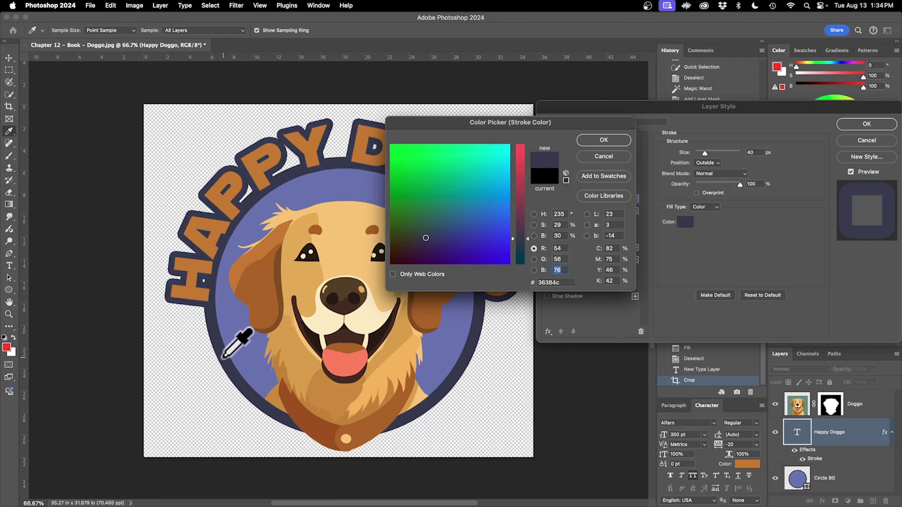
left_click(603, 140)
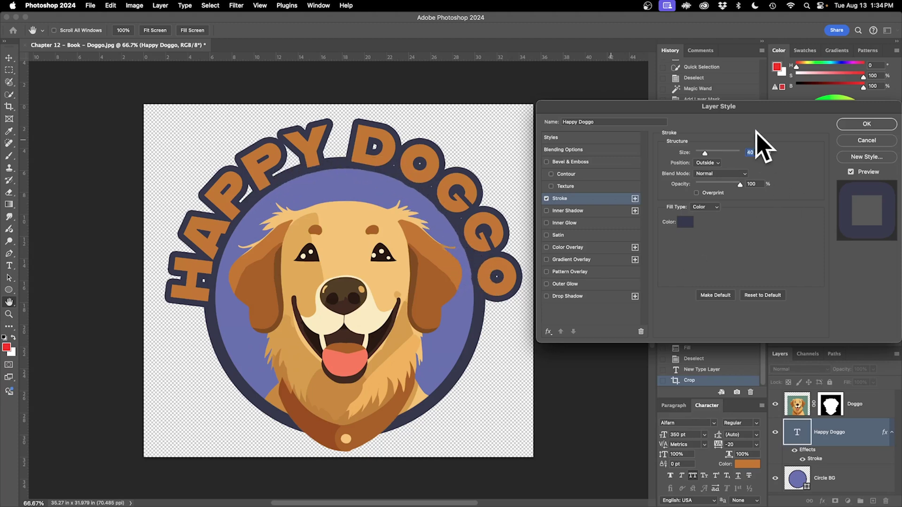
Step: Try stroke sizes of 38 px and 35 px on the Happy Doggo text
type("38")
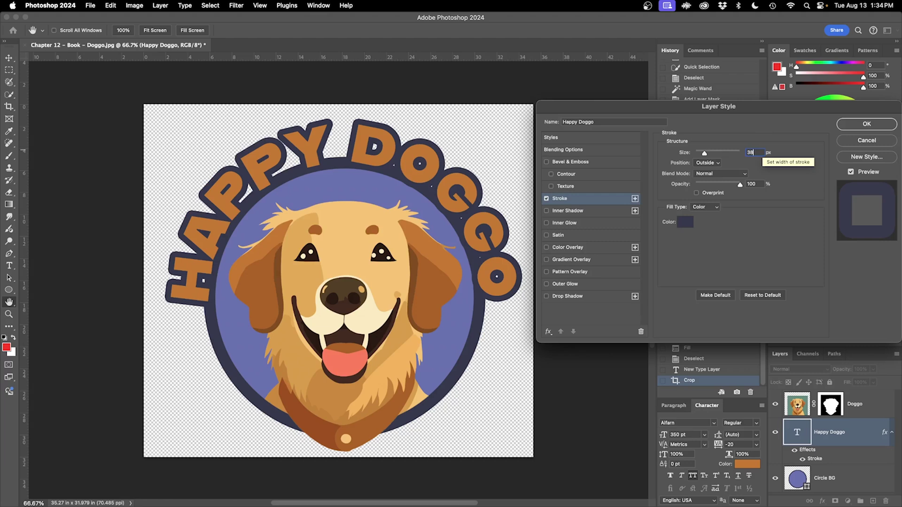
key("BackSpace")
type("5")
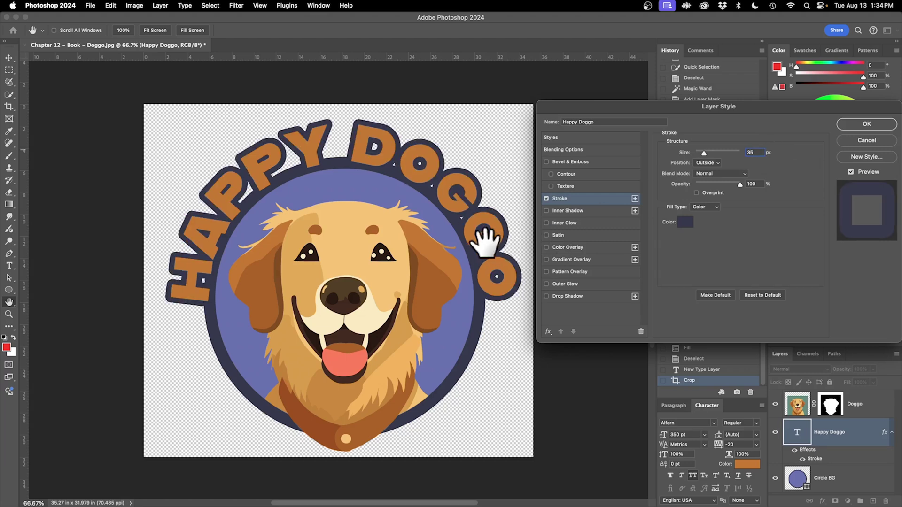
key("BackSpace")
key("BackSpace")
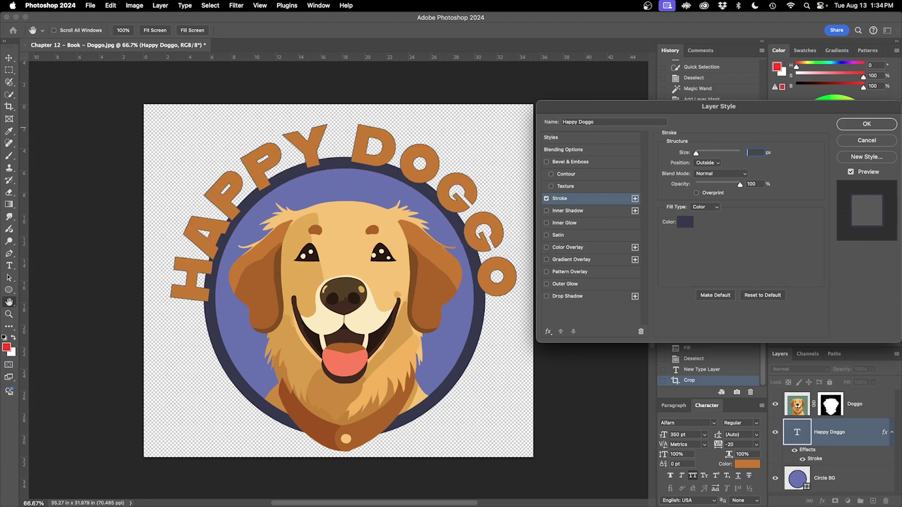
Step: Set the text stroke size to 40 px and apply the layer style
type("40")
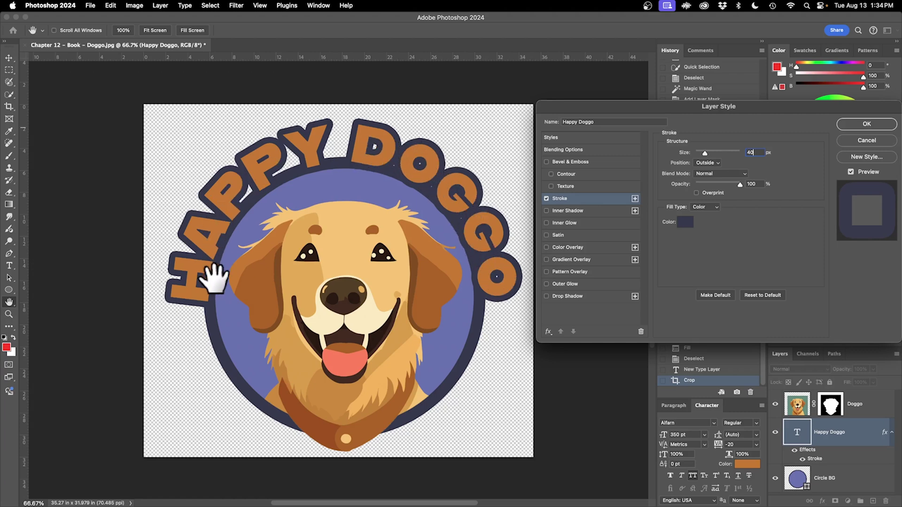
left_click(875, 126)
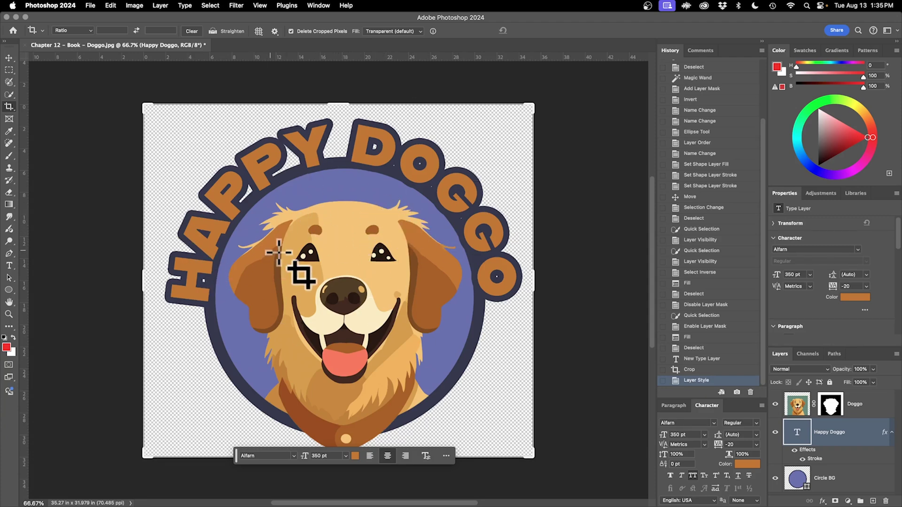
Step: Save the document to the Desktop in Photoshop format as "Chapter 12 - Book - Doggo Logo.psd"
left_click(90, 5)
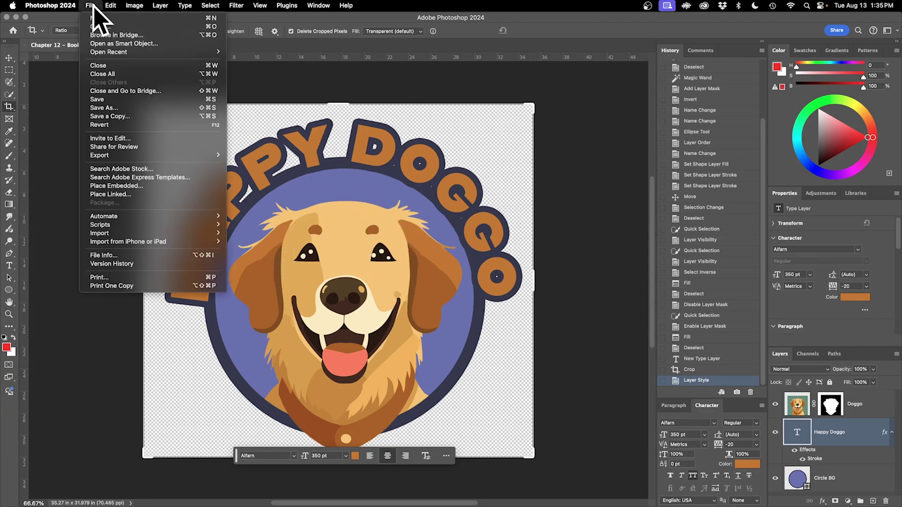
left_click(121, 99)
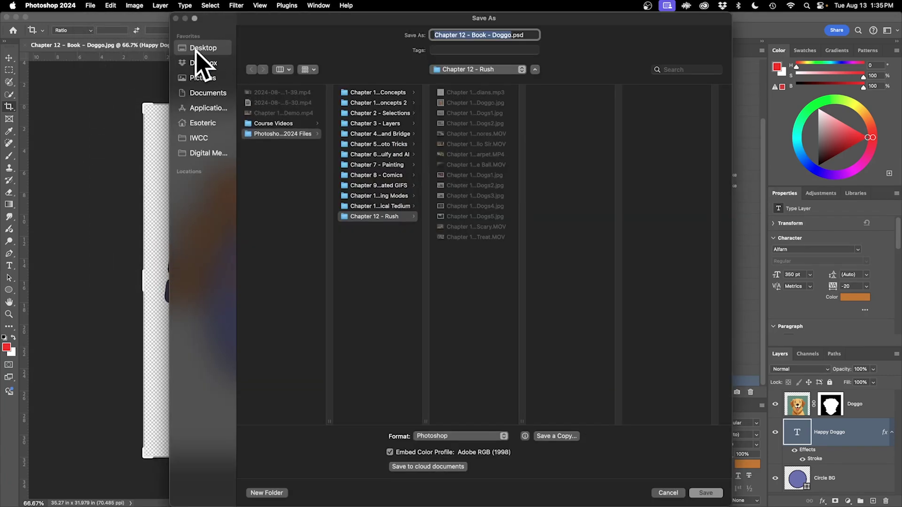
left_click(196, 49)
left_click_drag(507, 33, 511, 35)
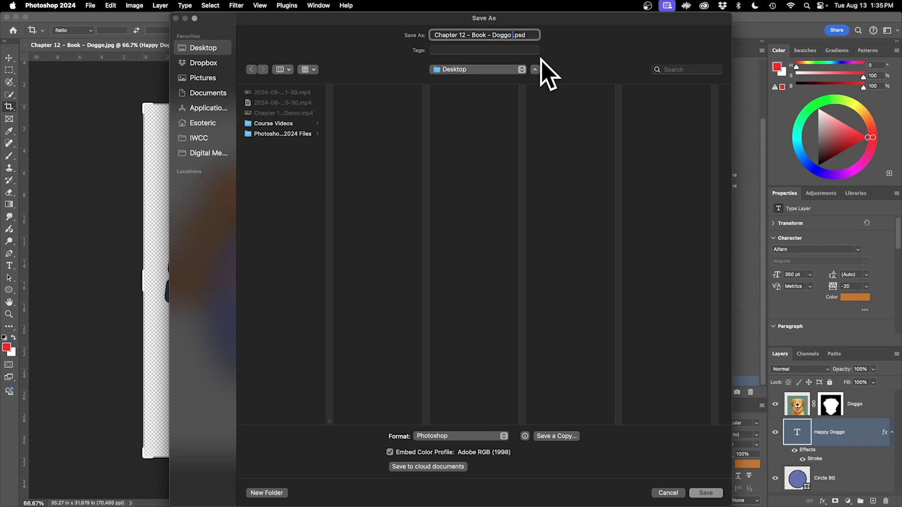
type("Doggo Logo")
key("Return")
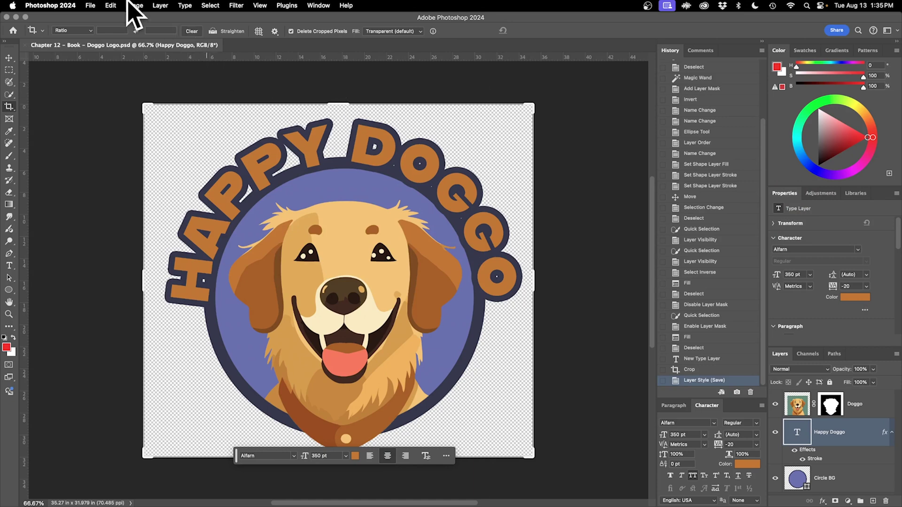
Step: Merge all visible layers into a single layer
left_click(160, 5)
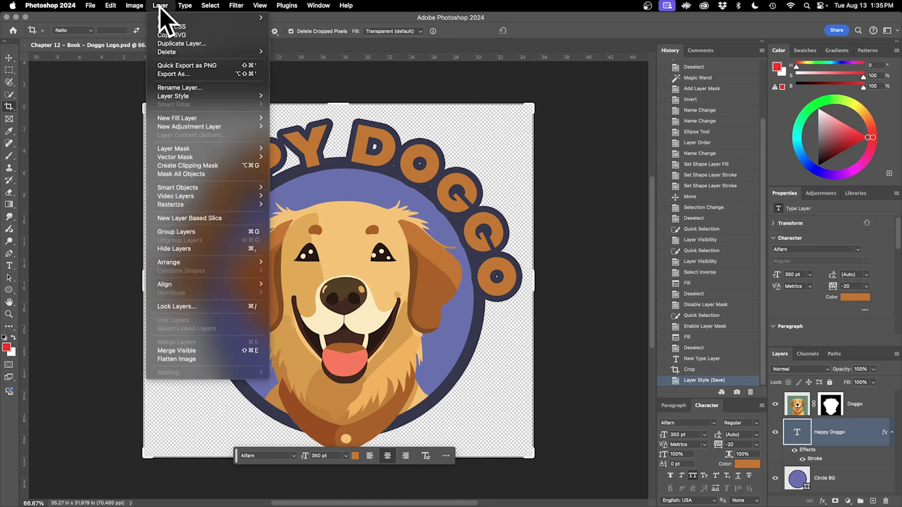
left_click(225, 352)
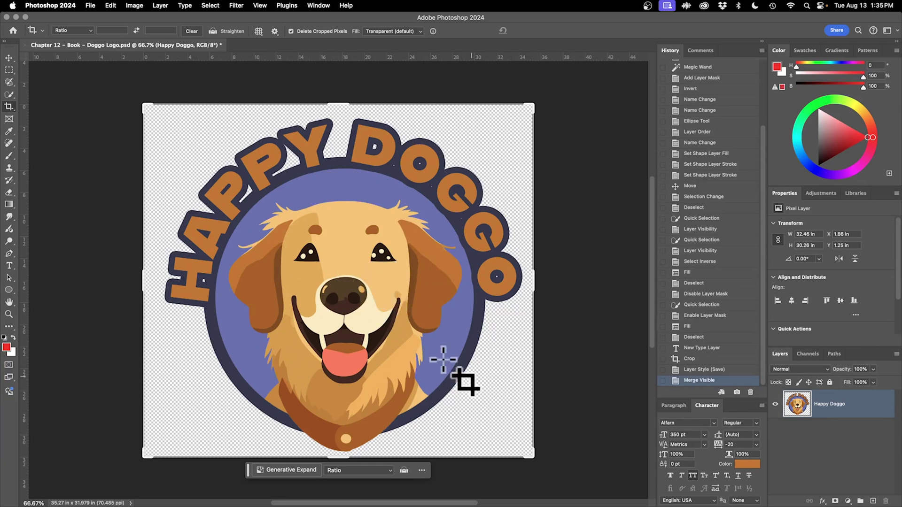
Step: Load the merged logo layer's outline as a selection and crop the canvas tightly to it
left_click_drag(804, 412, 804, 413)
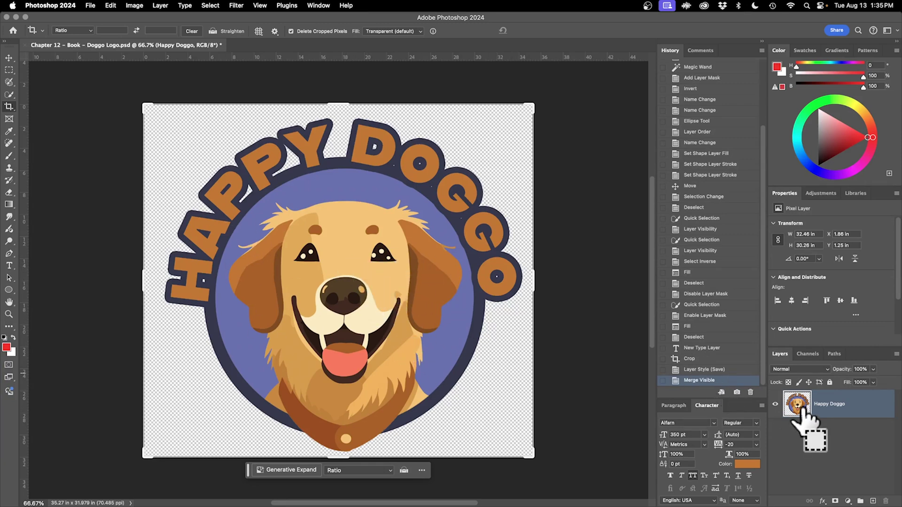
left_click(802, 407, "super")
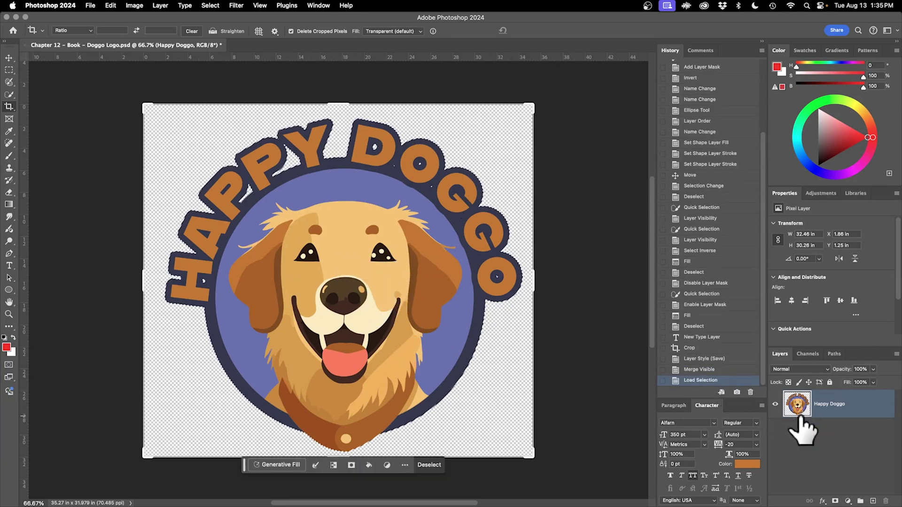
left_click(10, 106)
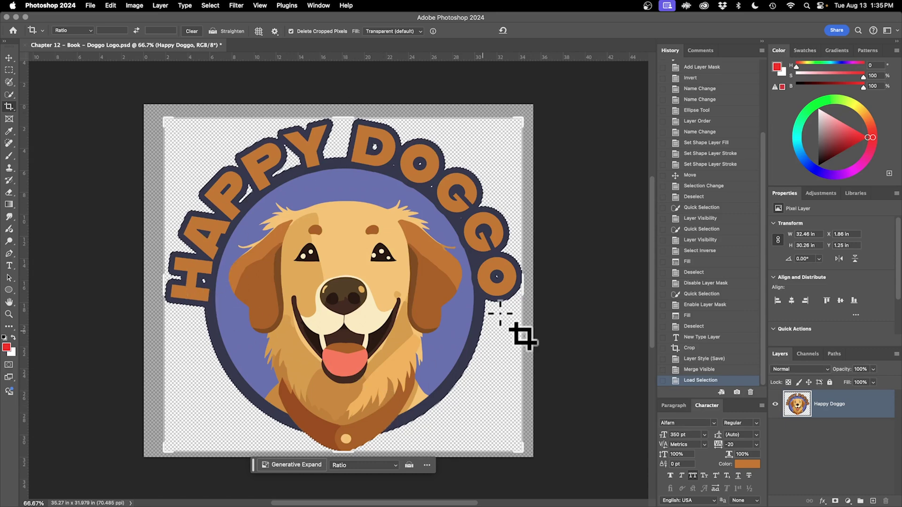
left_click(523, 193)
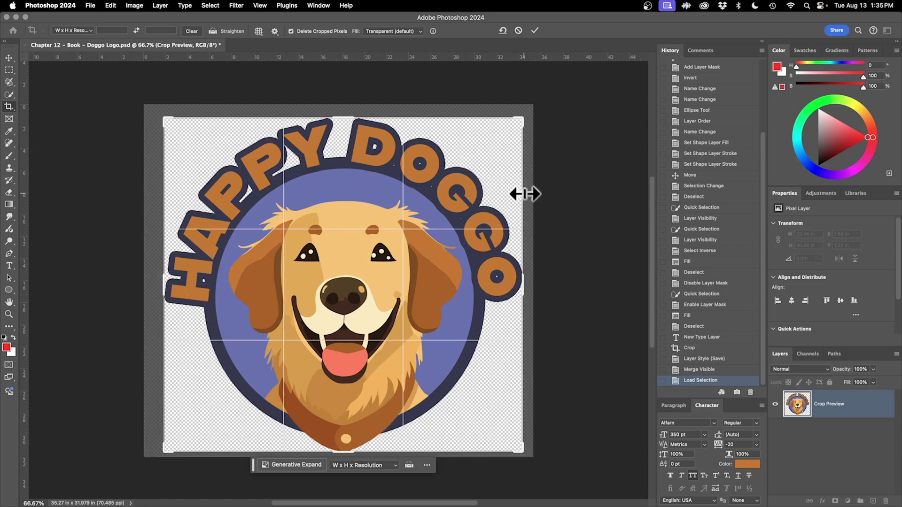
key("Return")
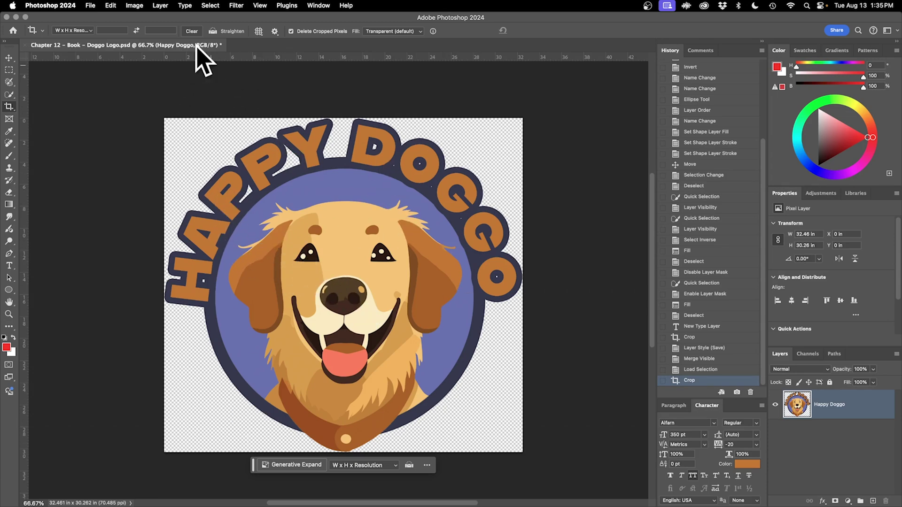
Step: Resize the image in pixel units to a resolution of 72 pixels/inch and a height of 1500 pixels
left_click(134, 6)
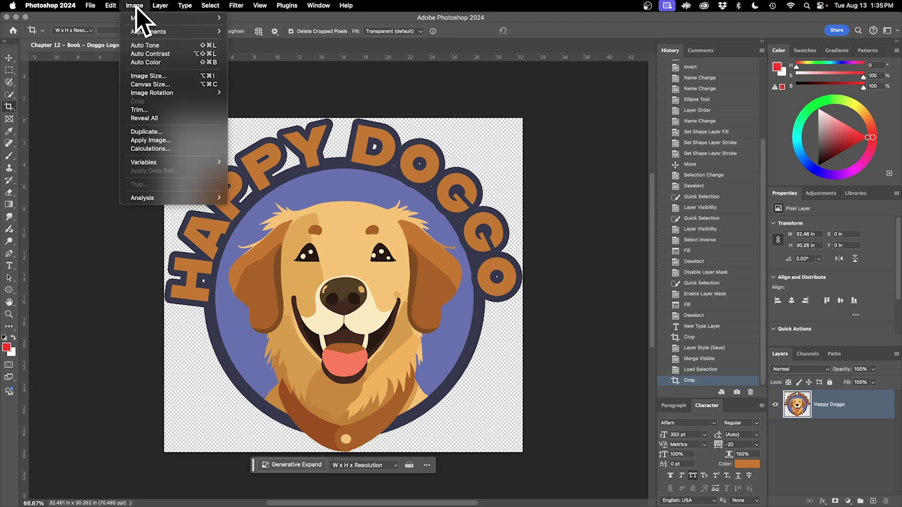
left_click(149, 76)
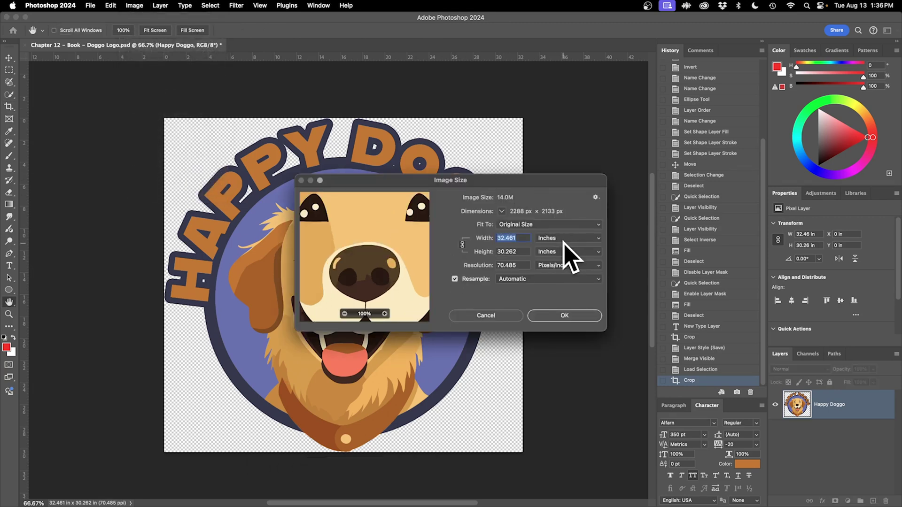
left_click(561, 238)
left_click(557, 227)
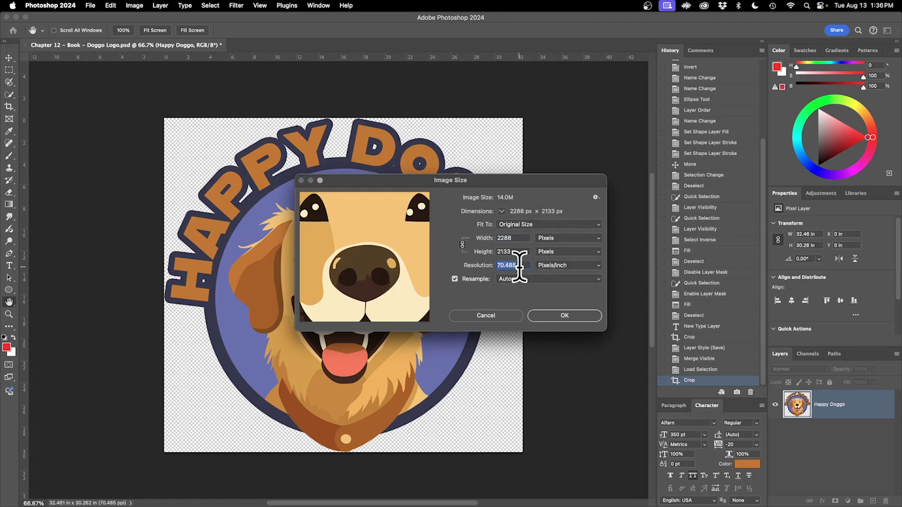
type("72")
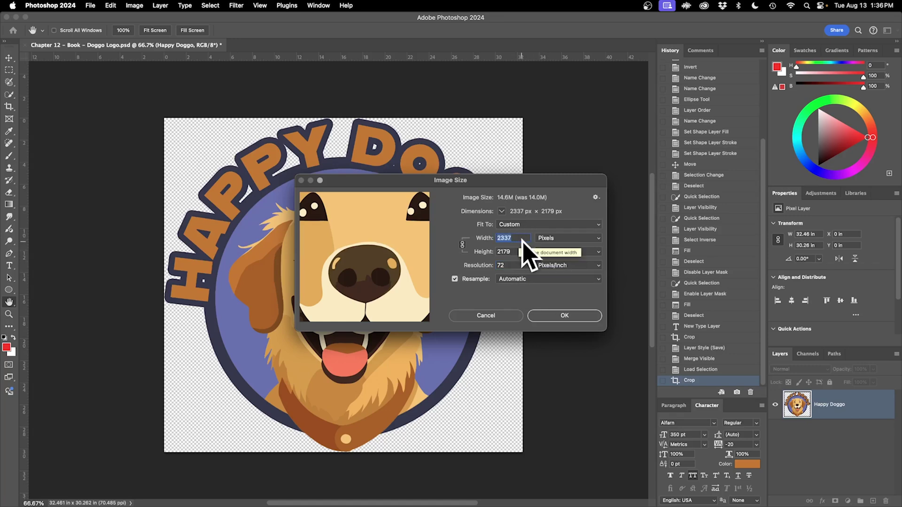
key("Tab")
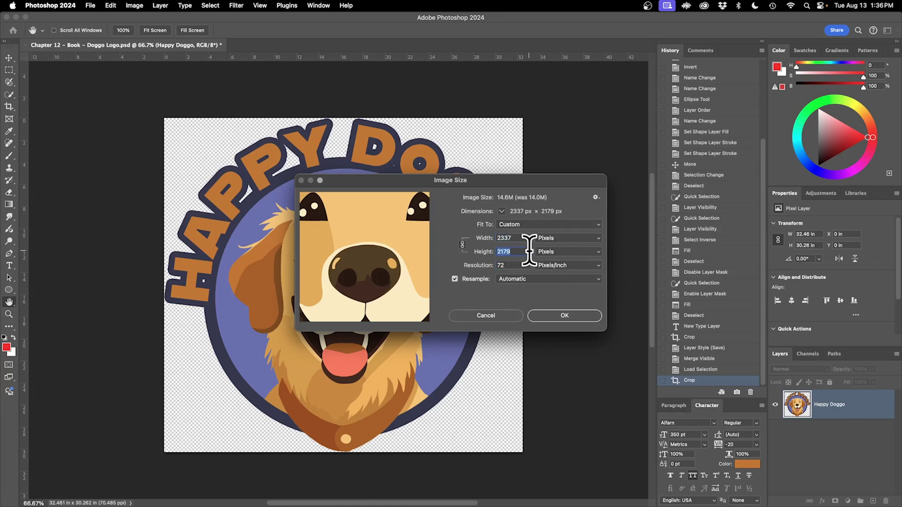
type("1500")
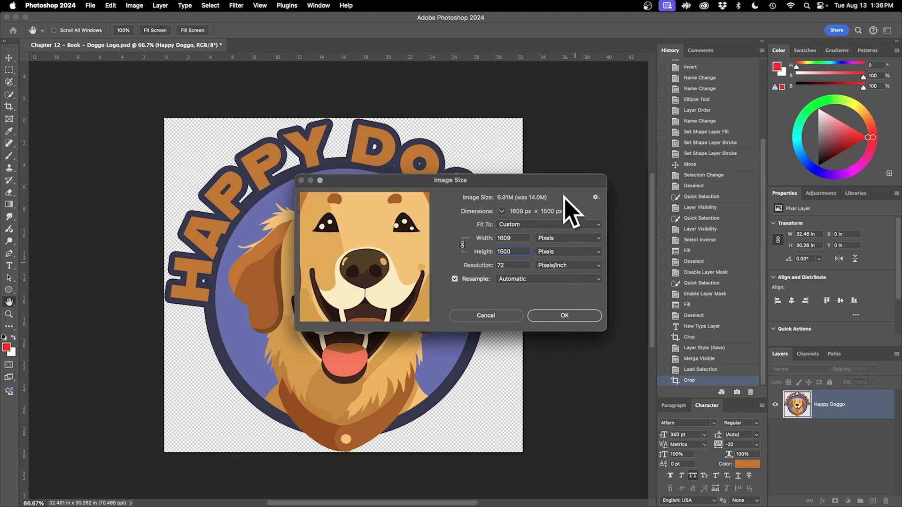
left_click(569, 320)
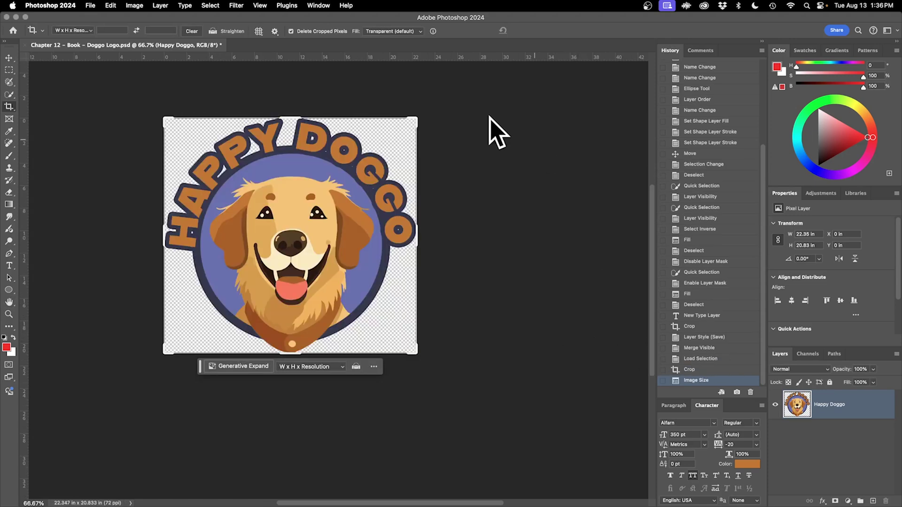
Step: Save a JPEG copy of the logo to the Desktop, keeping the suggested file name and accepting the JPEG options
left_click(91, 5)
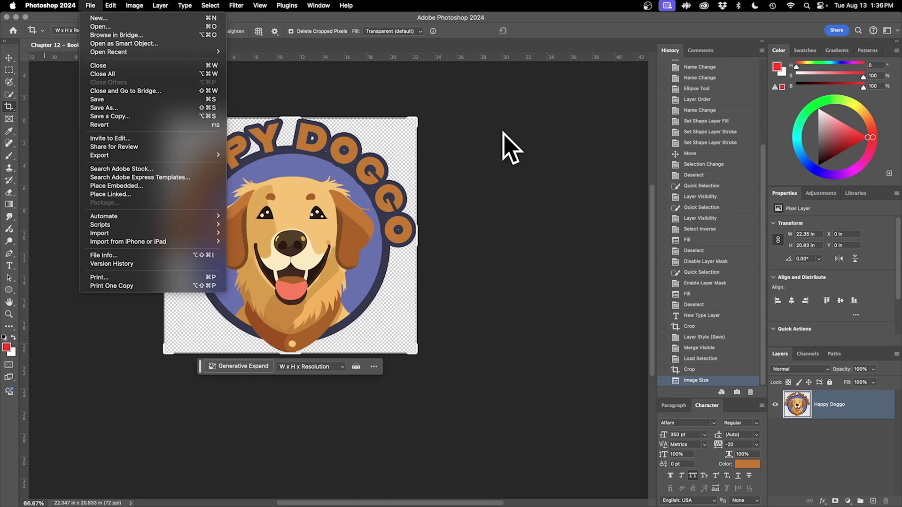
left_click(511, 148)
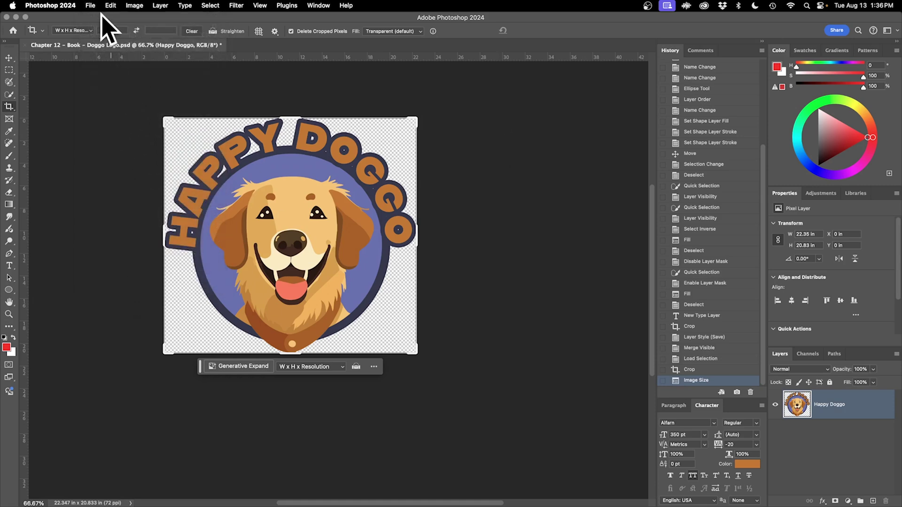
left_click(92, 5)
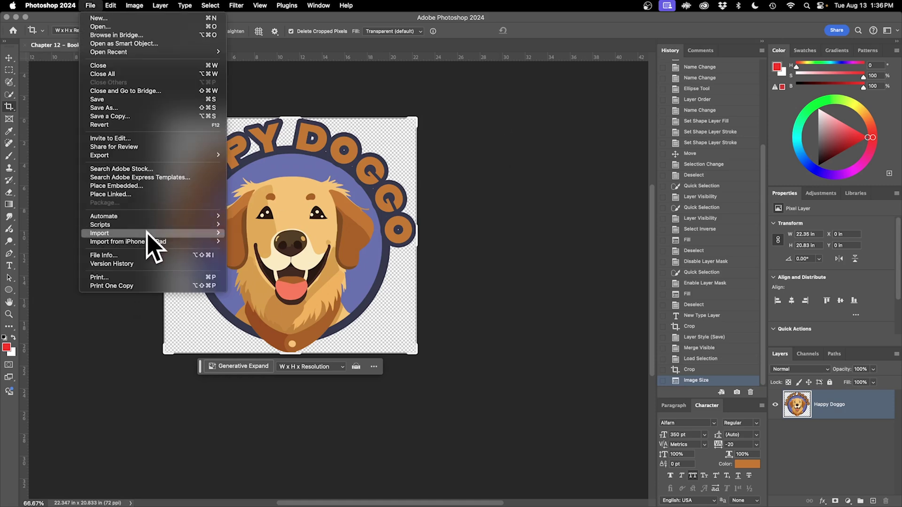
left_click(141, 116)
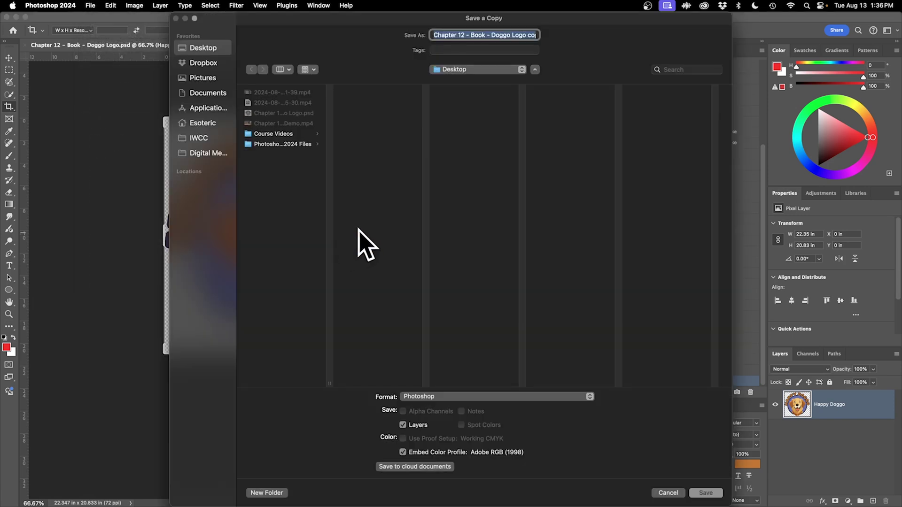
left_click(493, 396)
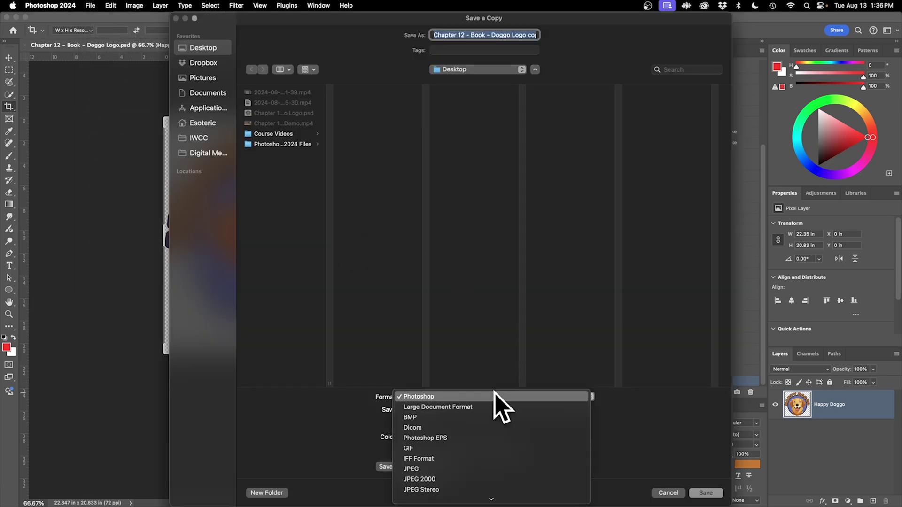
left_click(492, 469)
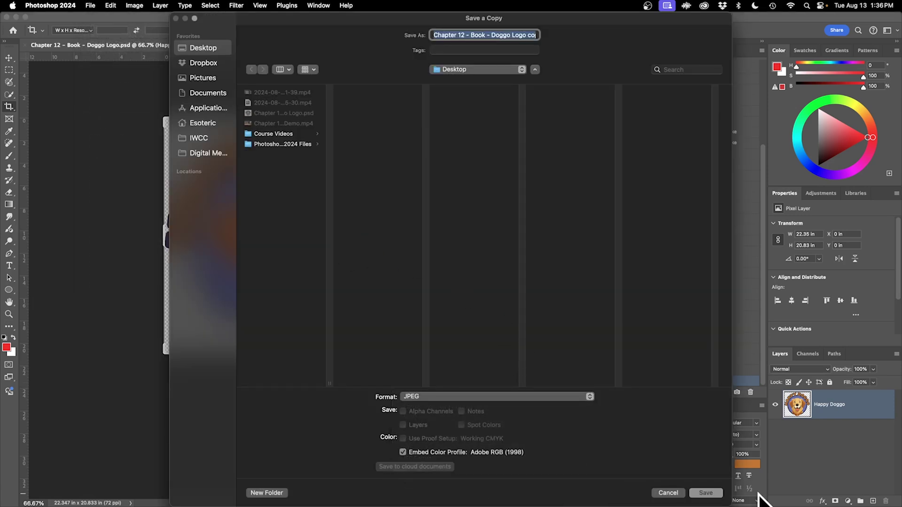
left_click(708, 490)
left_click(508, 143)
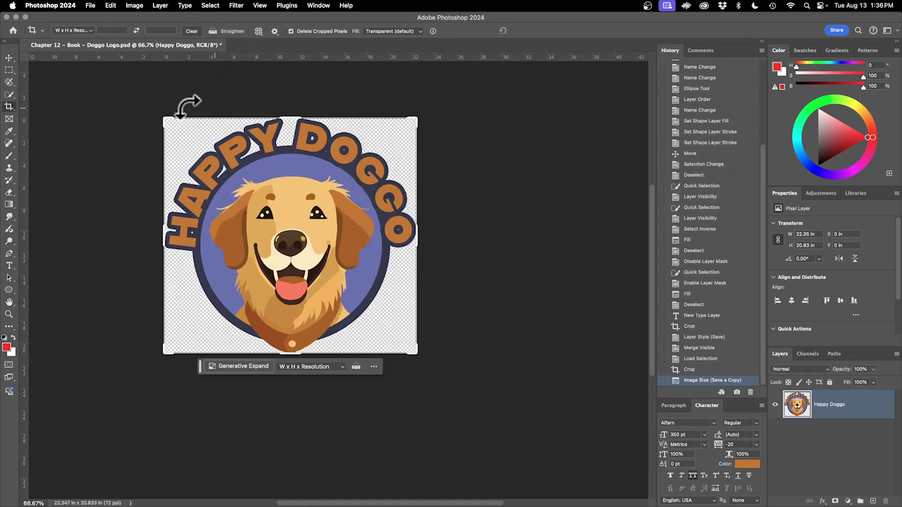
Step: Save a Photoshop-format copy of the logo in the workbook files' "Chapter 12 - Rush" folder
left_click(89, 5)
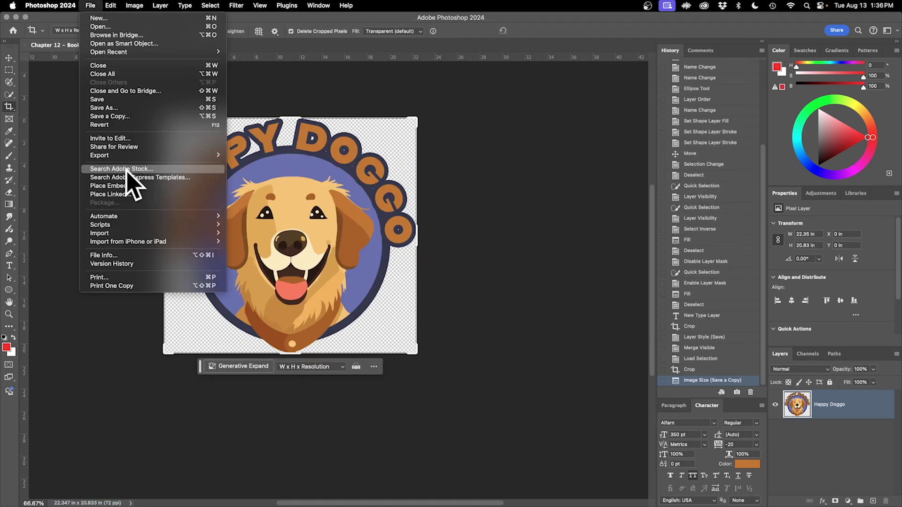
left_click(123, 117)
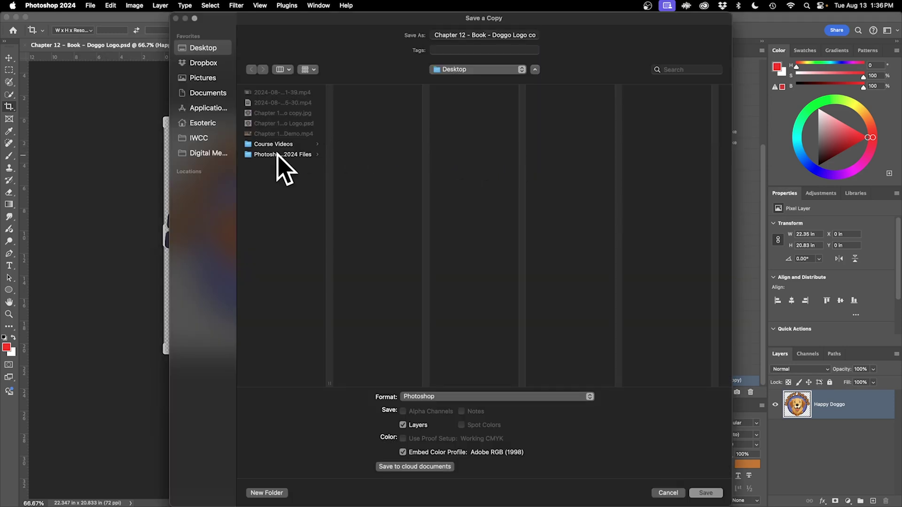
left_click(280, 155)
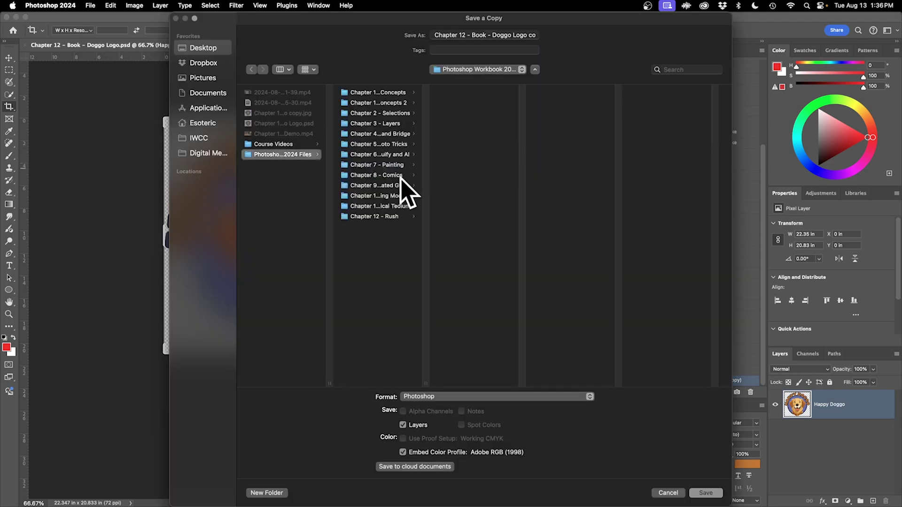
left_click(386, 216)
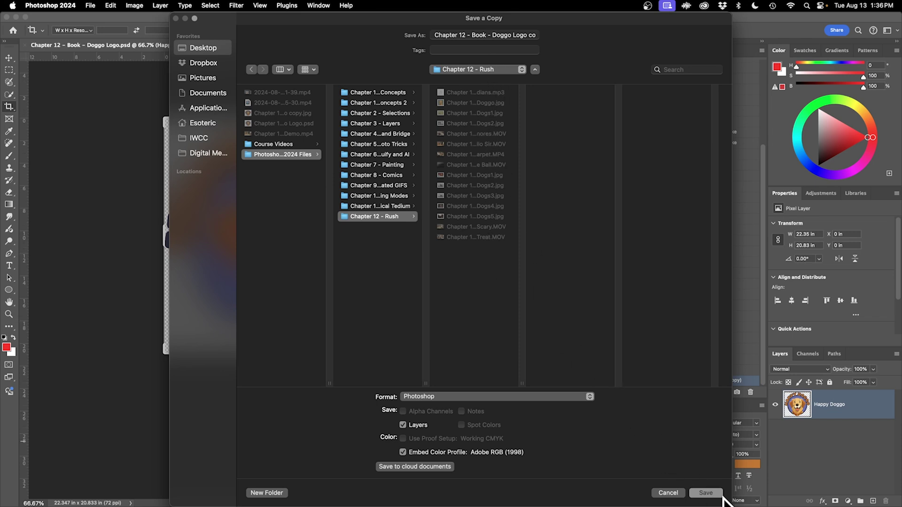
left_click(705, 494)
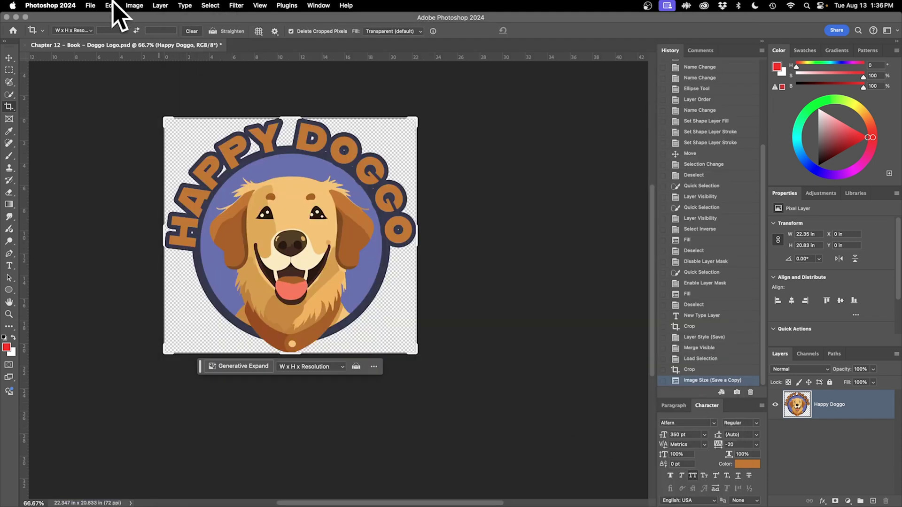
Step: Save a PNG copy of the logo in the "Chapter 12 - Rush" folder and accept the PNG options
left_click(91, 5)
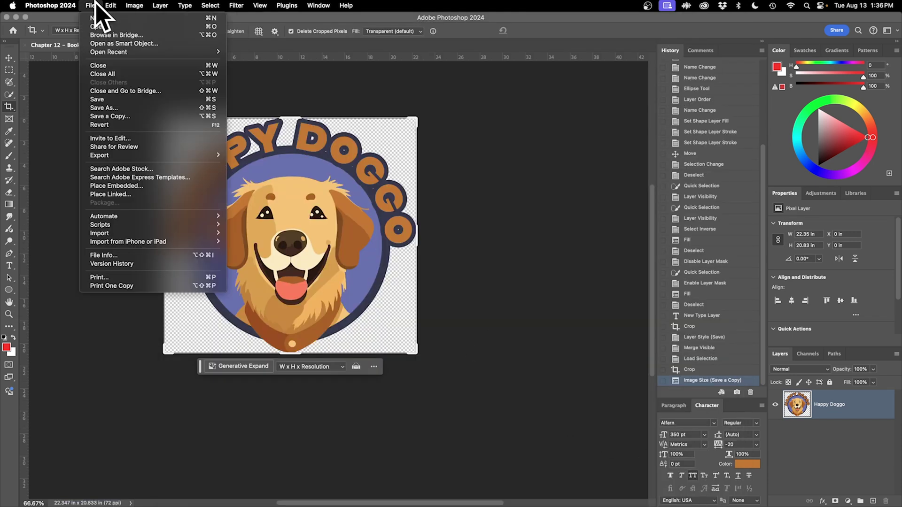
left_click(143, 117)
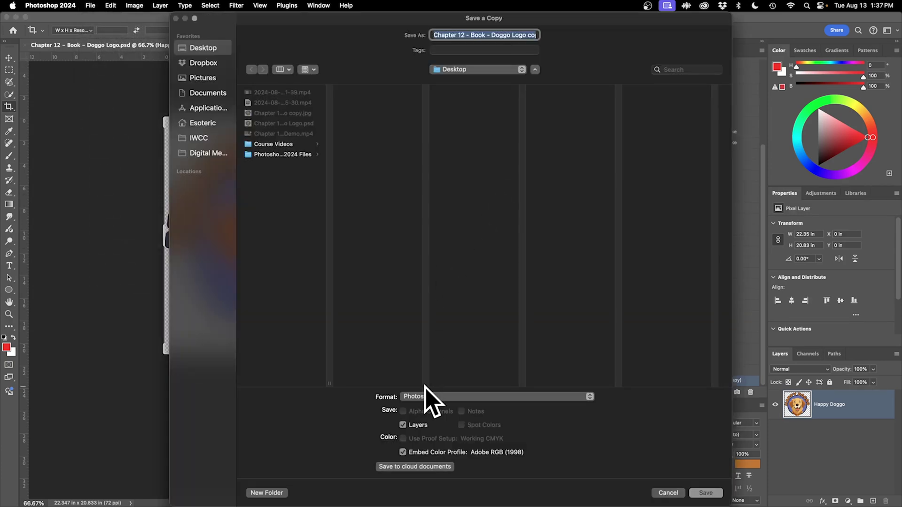
left_click(427, 397)
mouse_move(526, 502)
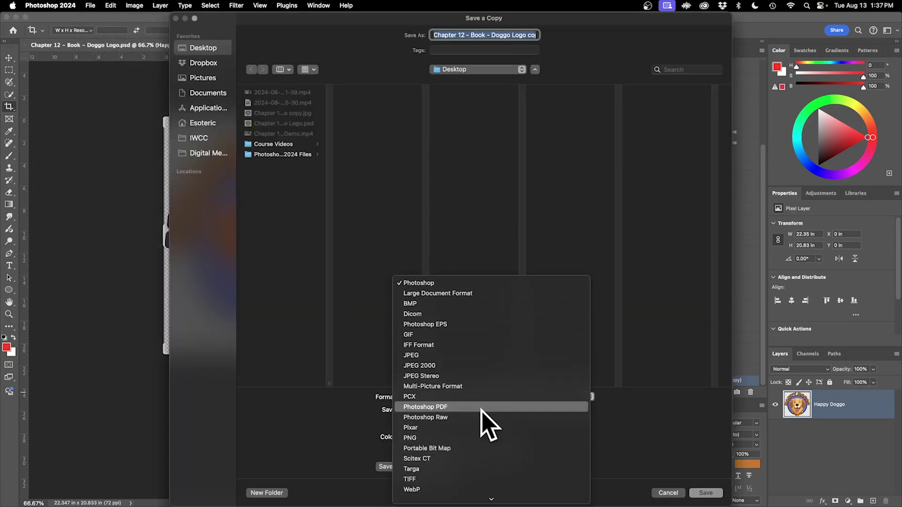
left_click(479, 439)
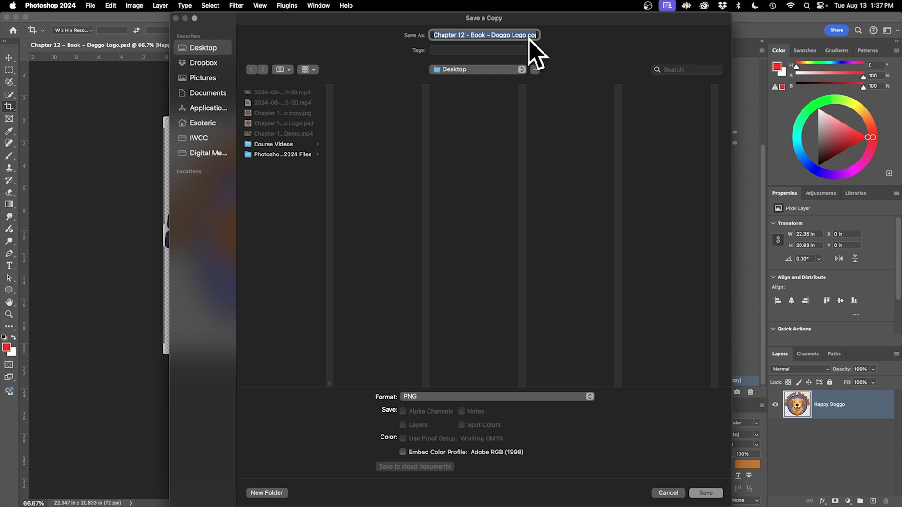
left_click(271, 154)
left_click(389, 217)
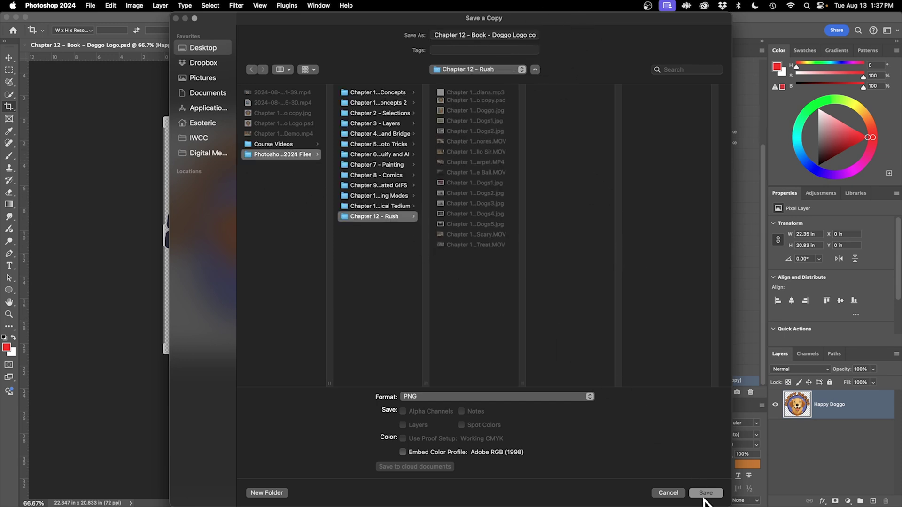
left_click(705, 493)
left_click(510, 239)
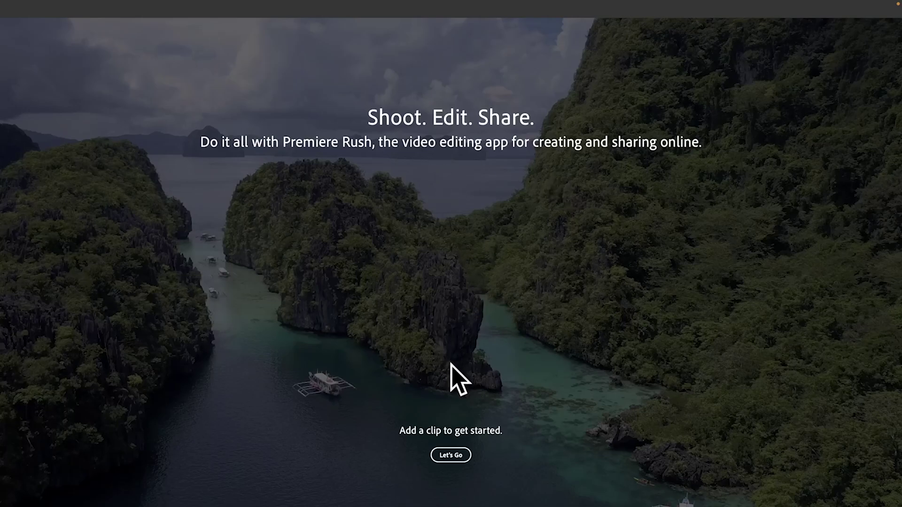
Step: Start a new project in Premiere Rush named "Chapter 12 - Doggo Video" and accept the project setup
left_click(454, 453)
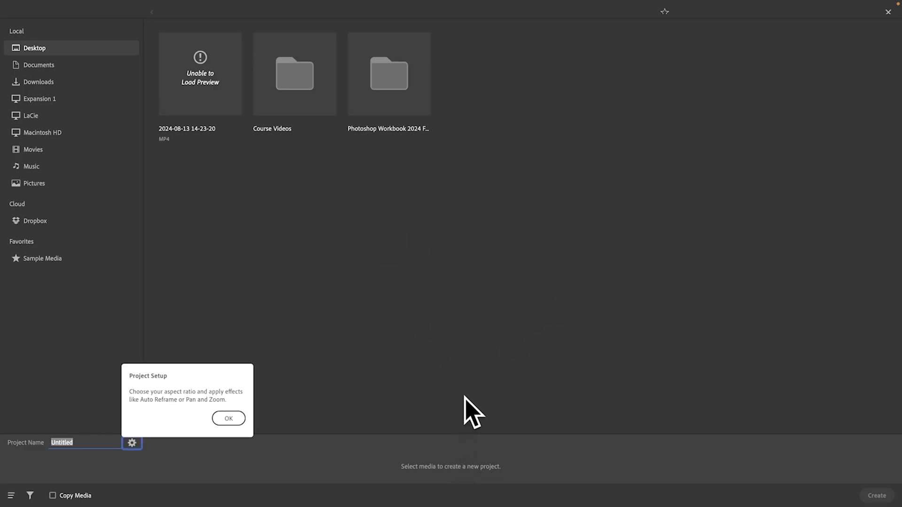
left_click(228, 418)
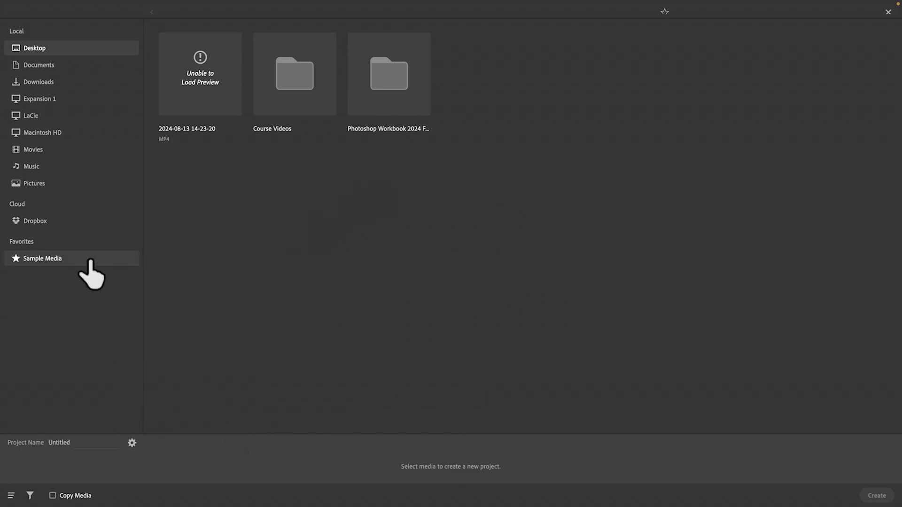
left_click(60, 443)
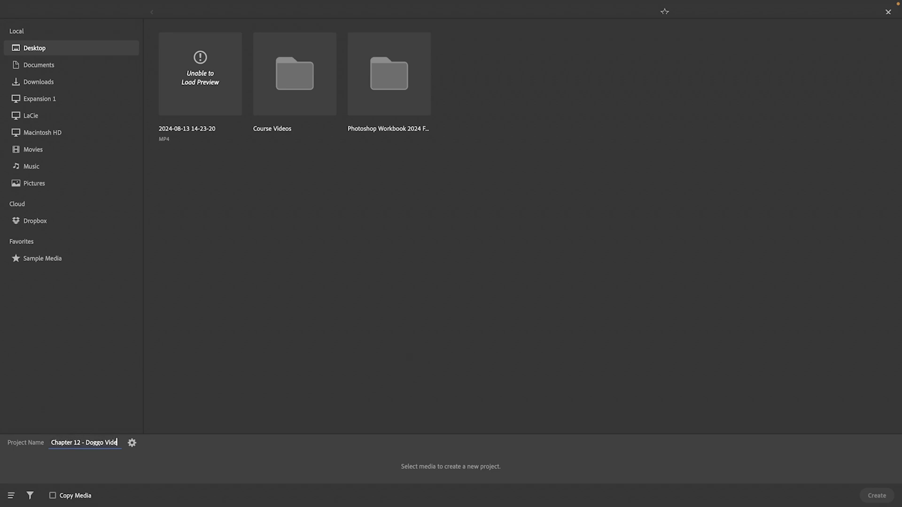
left_click(132, 443)
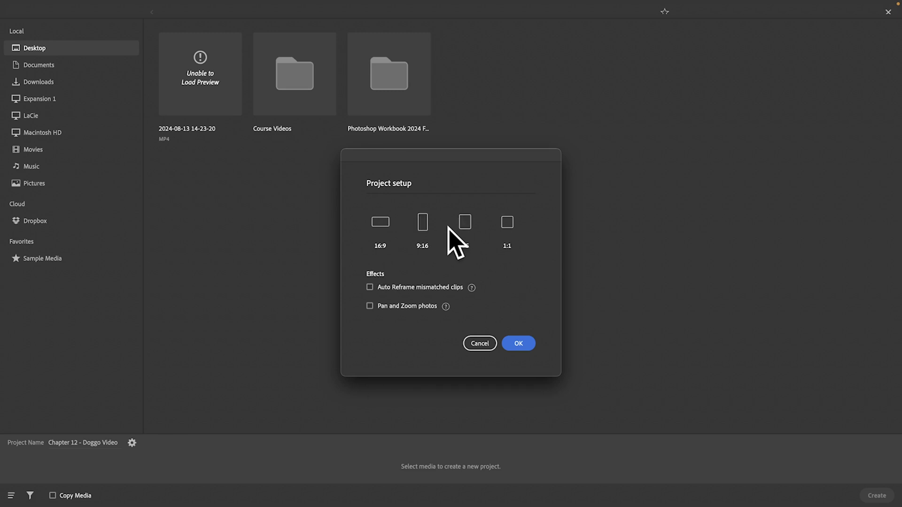
left_click(522, 342)
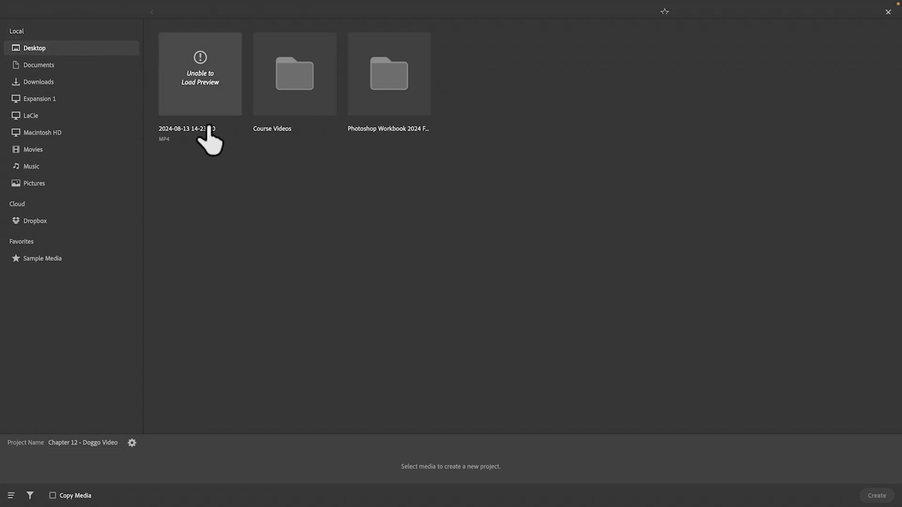
Step: In the workbook's "Chapter 12 - Rush" folder, select the Dance of the Comedians audio, the Demo JPG and the Doggo copy PNG
double_click(361, 89)
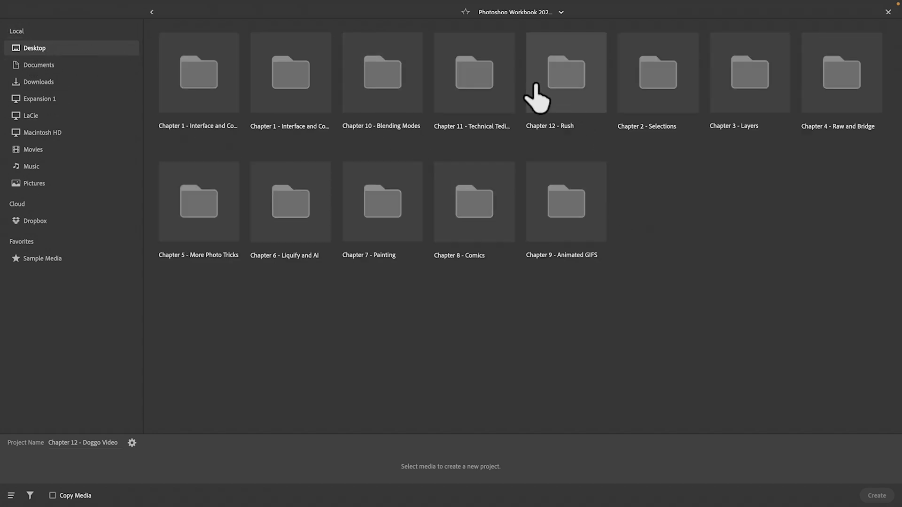
double_click(545, 103)
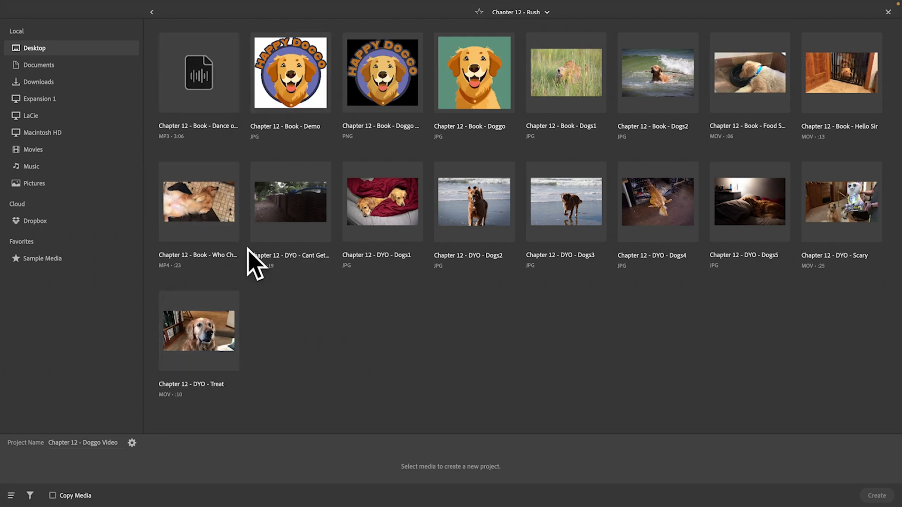
left_click(198, 77)
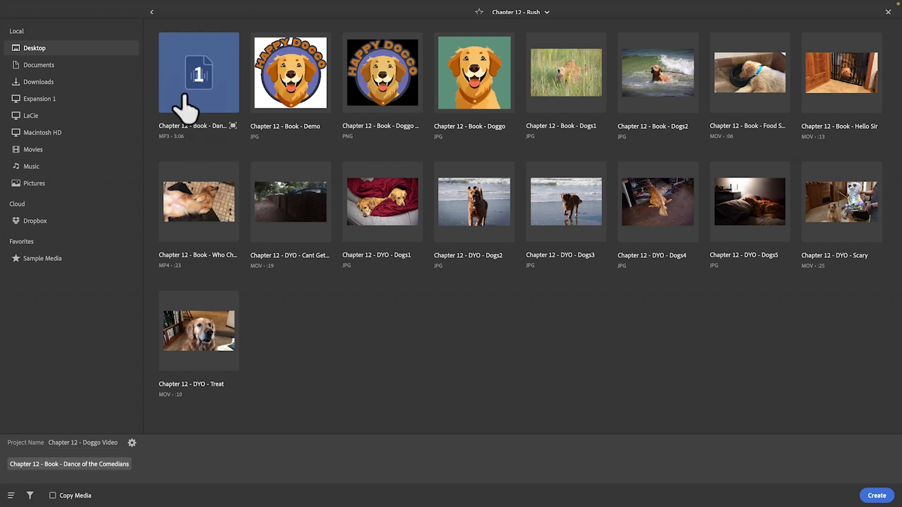
left_click(305, 108)
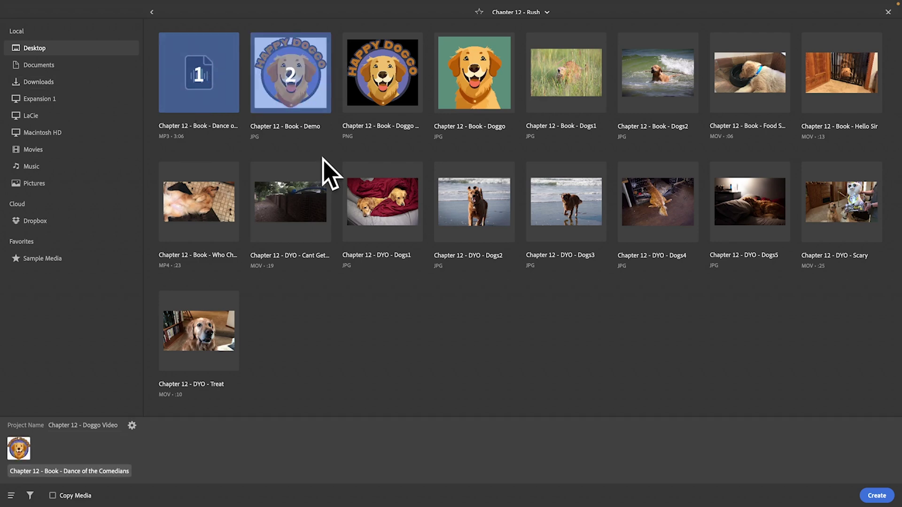
left_click(373, 80)
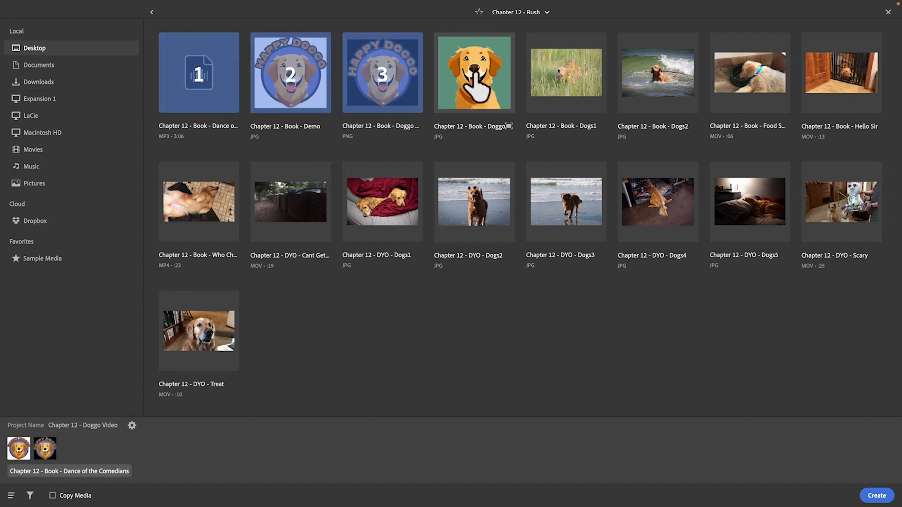
Step: Add the Book images Dogs1 and Dogs2 and the three Book video clips to the selection, and create the project
left_click(570, 90)
left_click(683, 90)
left_click(723, 109)
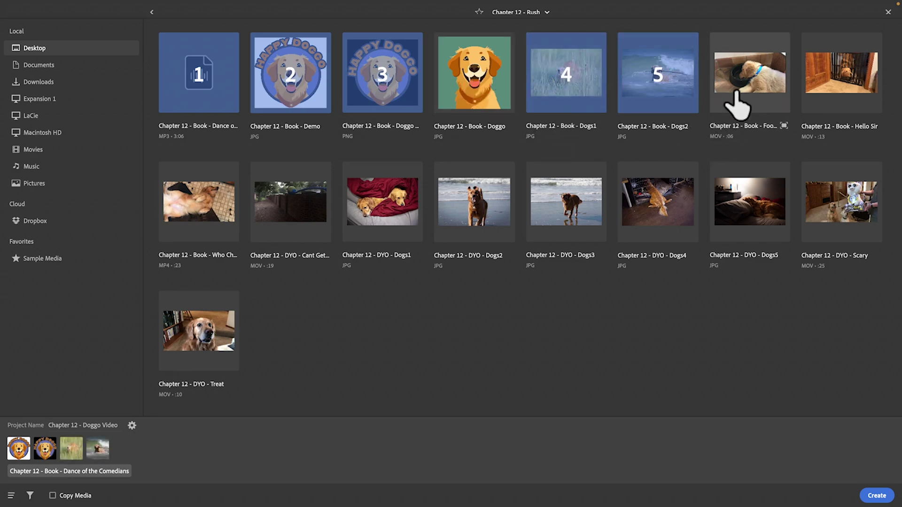
left_click(828, 88)
left_click(221, 221)
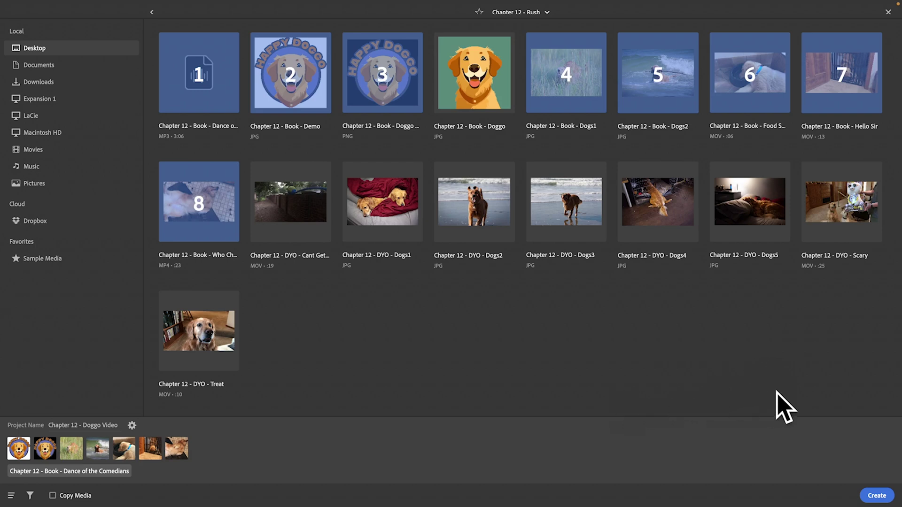
left_click(887, 494)
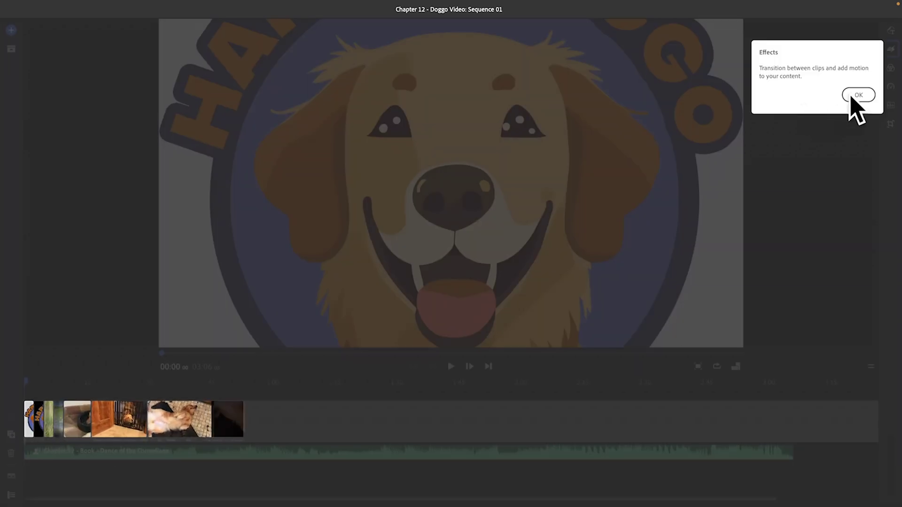
left_click(858, 96)
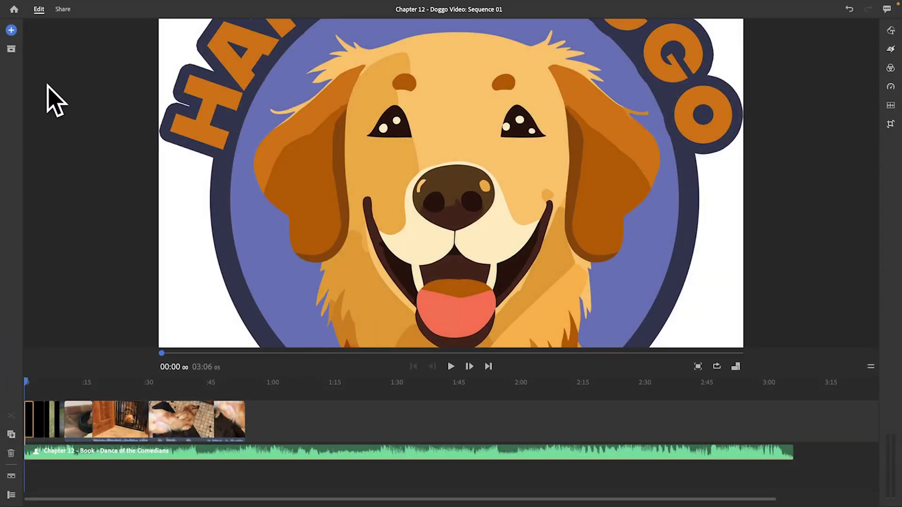
Step: Visit the projects overview, reopen "Chapter 12 - Doggo Video" and review its sharing destinations and export settings
left_click(14, 9)
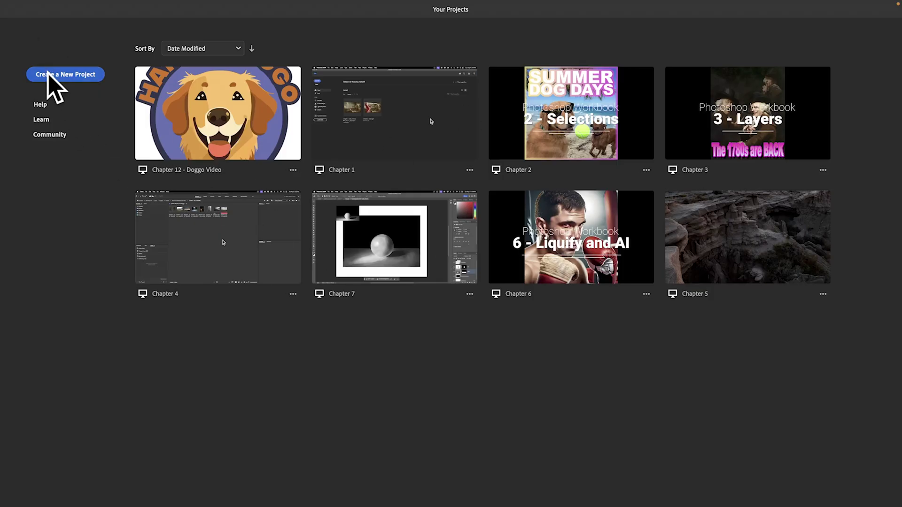
left_click(188, 114)
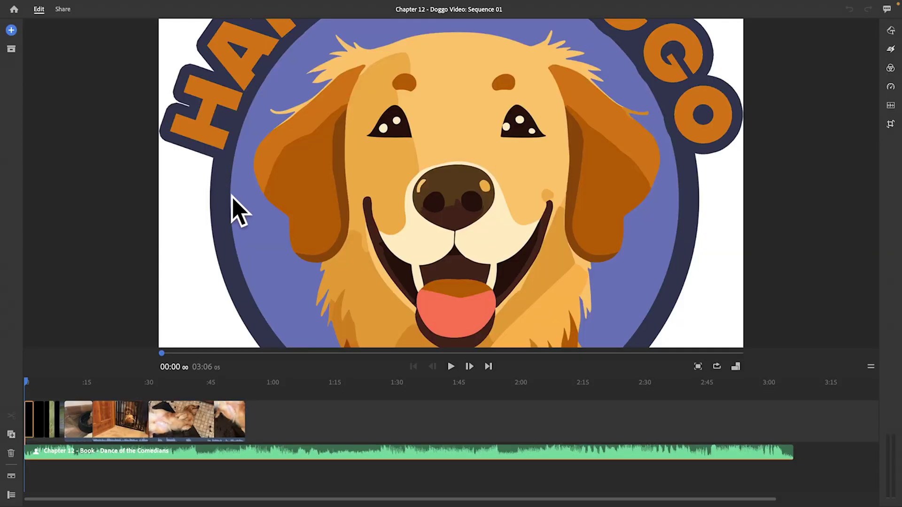
left_click(62, 10)
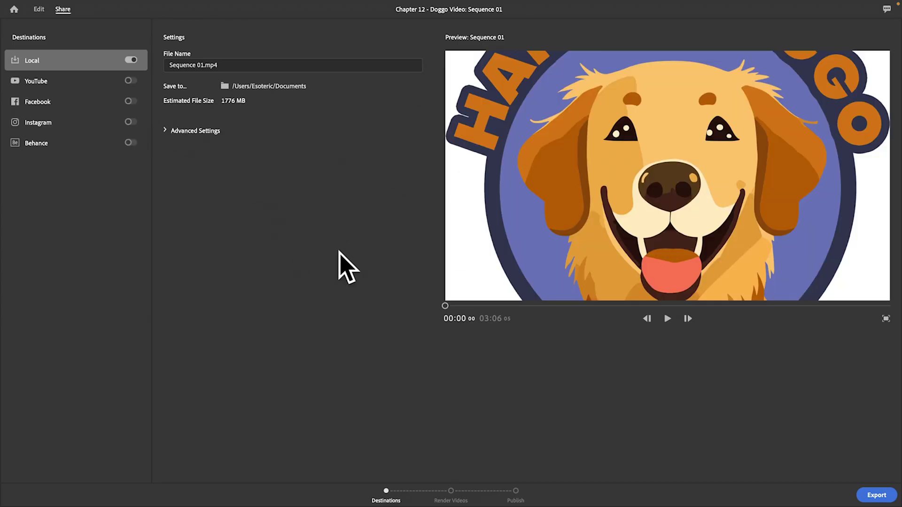
Step: Return to editing the sequence and review the options for adding content and the imported project assets
left_click(37, 9)
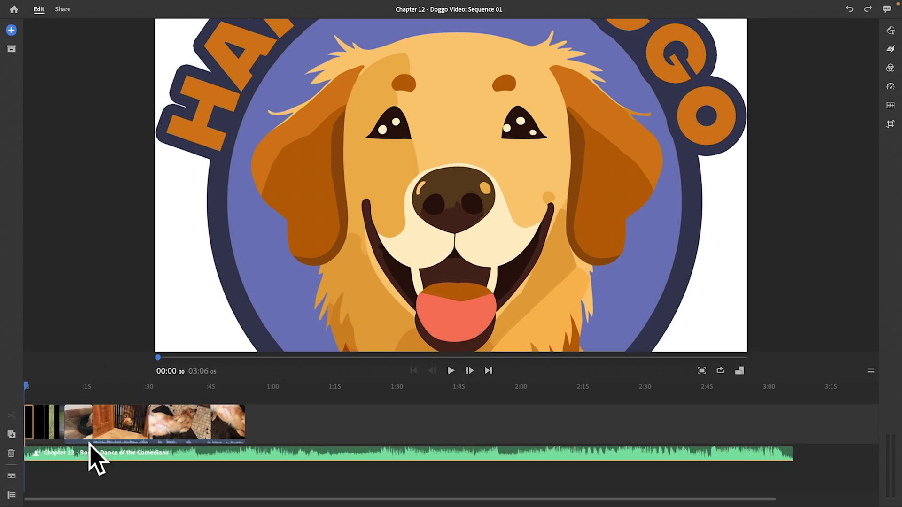
left_click(12, 31)
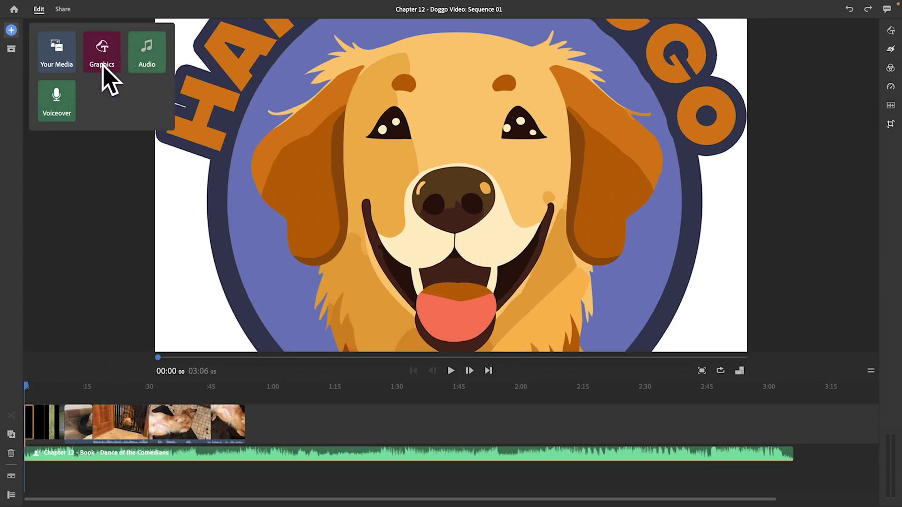
left_click(12, 49)
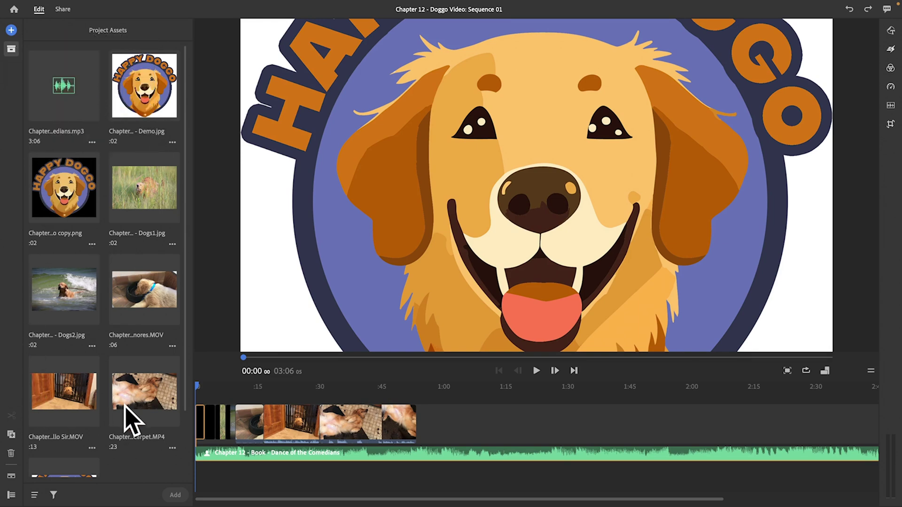
Step: Try splitting the last video clip at about 46 seconds, and undo the split
left_click(385, 425)
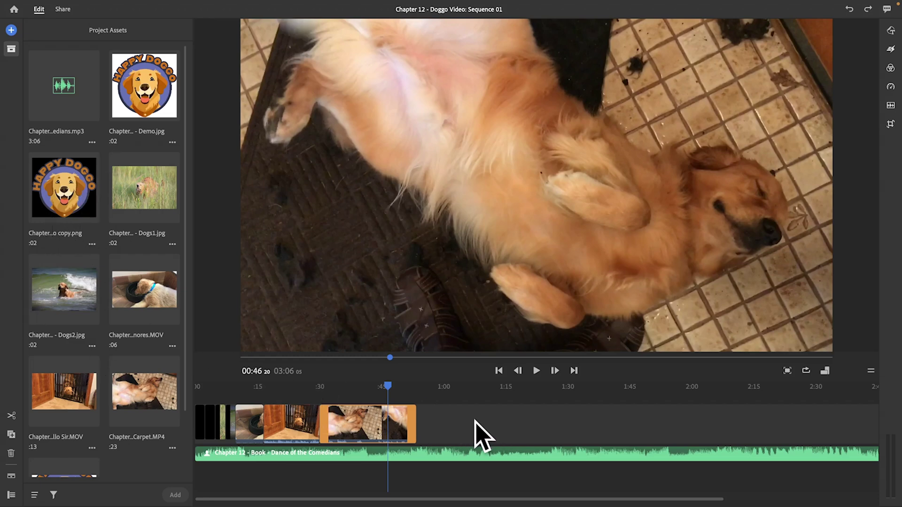
left_click(11, 49)
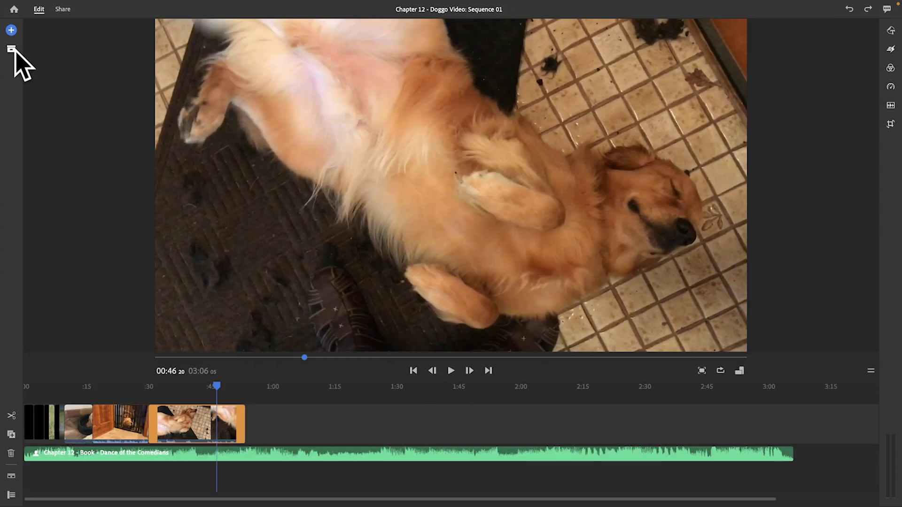
left_click(11, 417)
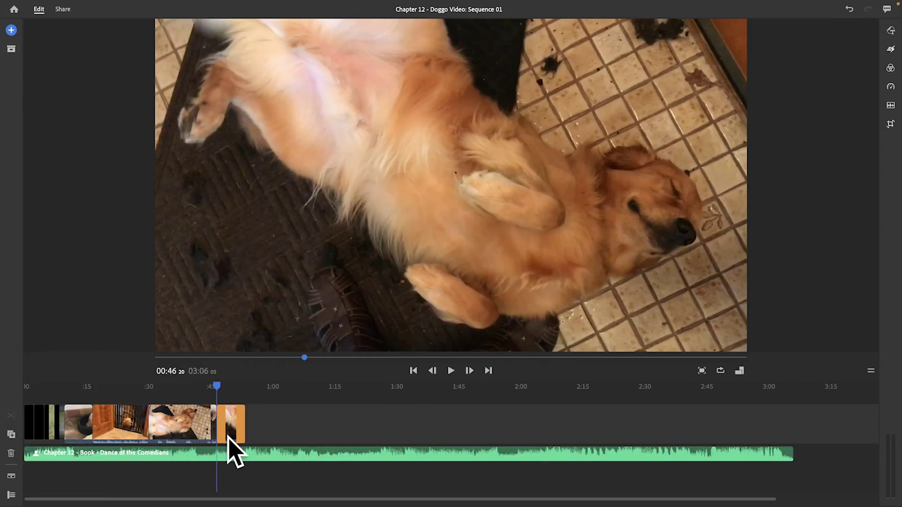
key("ctrl+z")
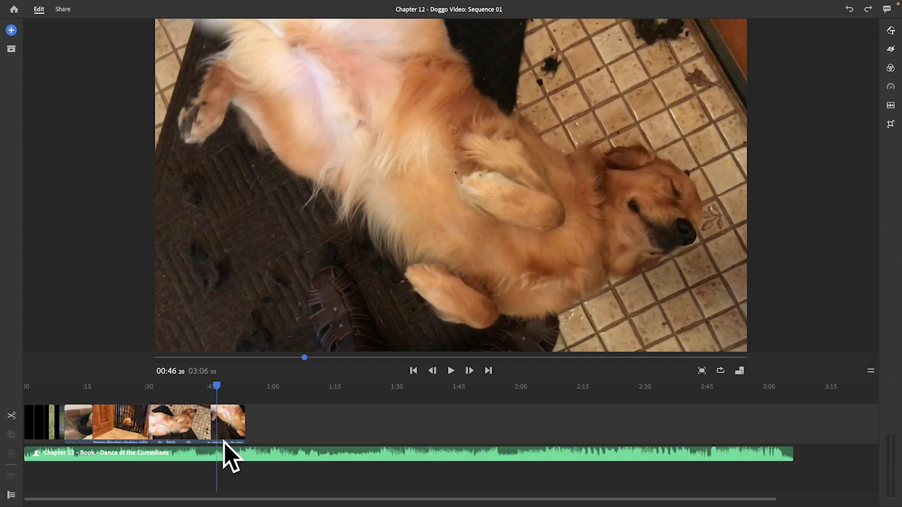
Step: Expand the clips' audio, try trimming the end of the last clip's audio, and undo the trim before collapsing the audio
left_click(128, 425)
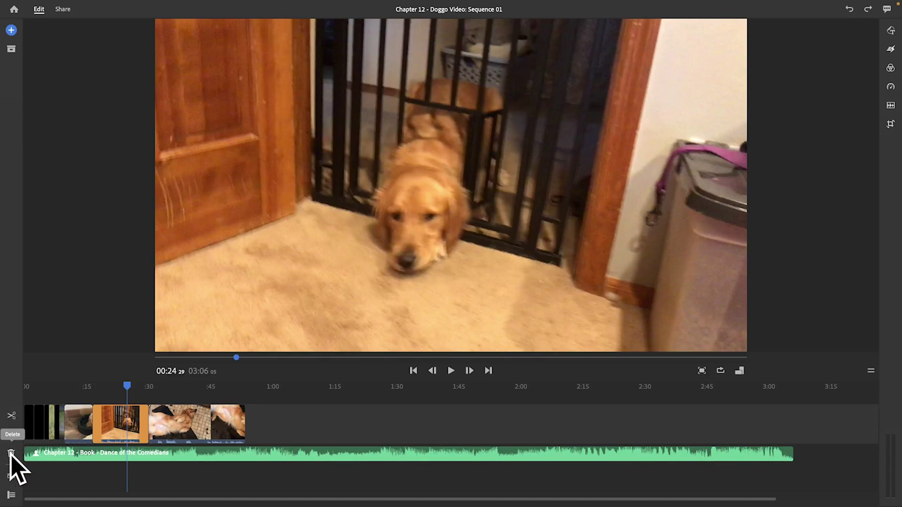
left_click(12, 477)
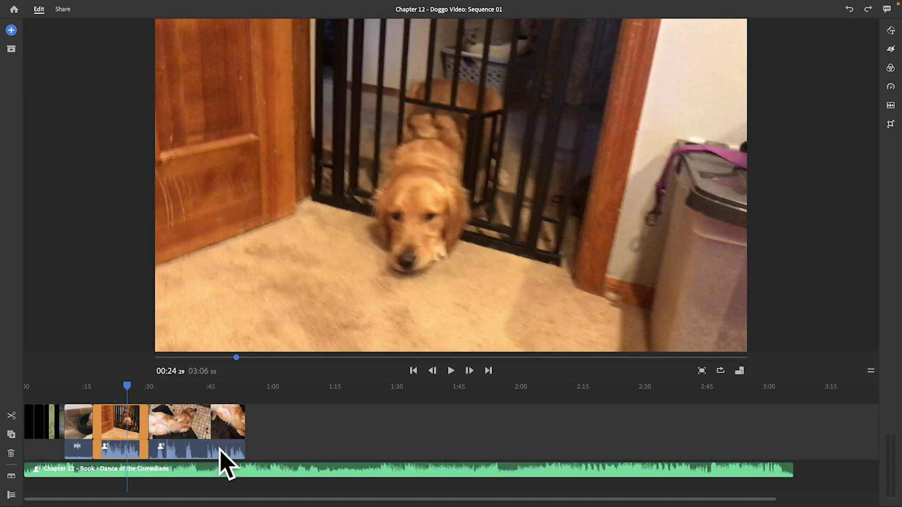
left_click(234, 453)
left_click_drag(234, 453, 221, 453)
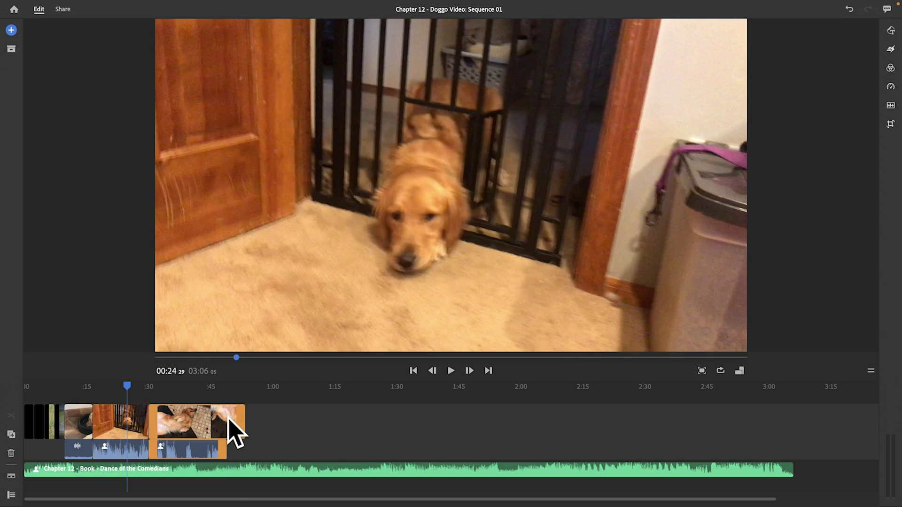
key("super+z")
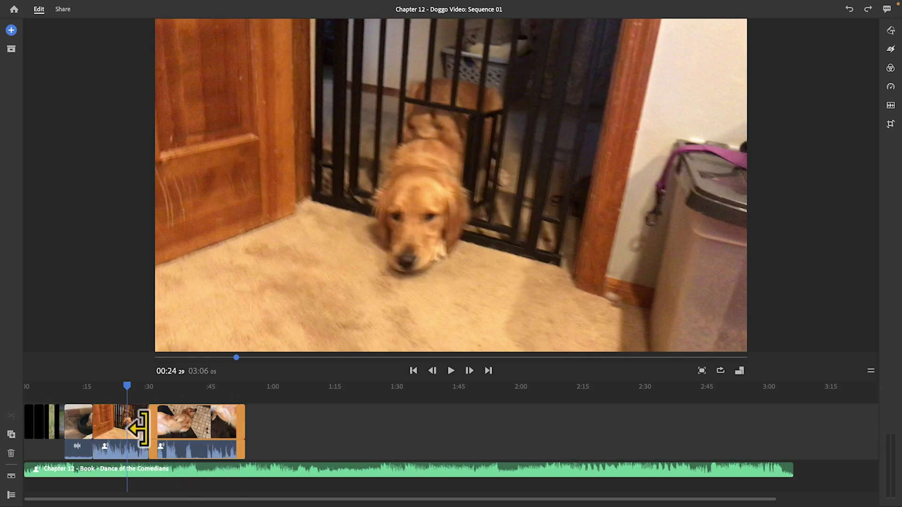
left_click(11, 476)
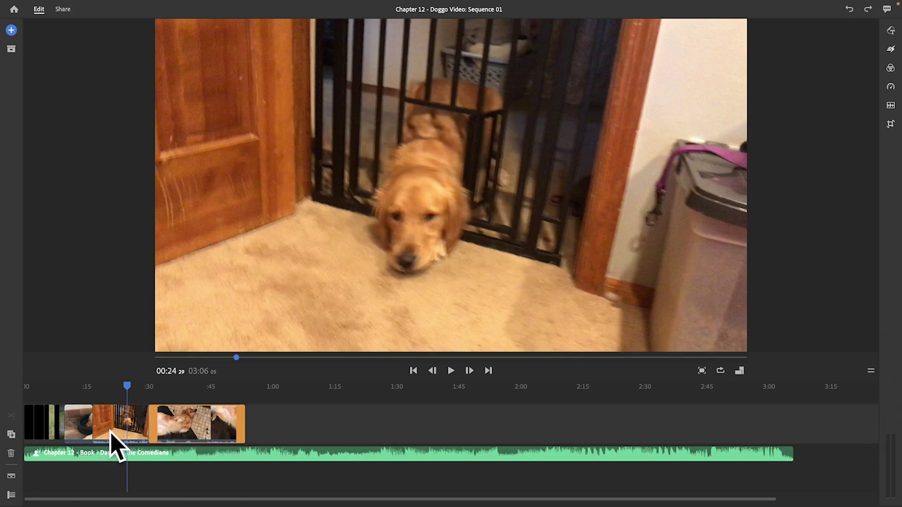
Step: Show the track controls, try the video track's lock, mute and visibility toggles, and restore and hide them
left_click(10, 496)
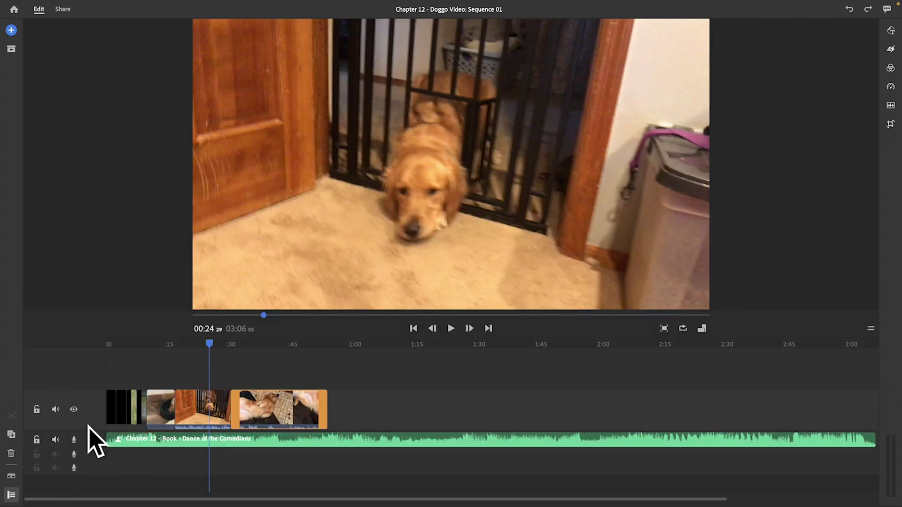
left_click(37, 410)
left_click(37, 409)
left_click(54, 410)
left_click(54, 409)
left_click(77, 409)
left_click(76, 409)
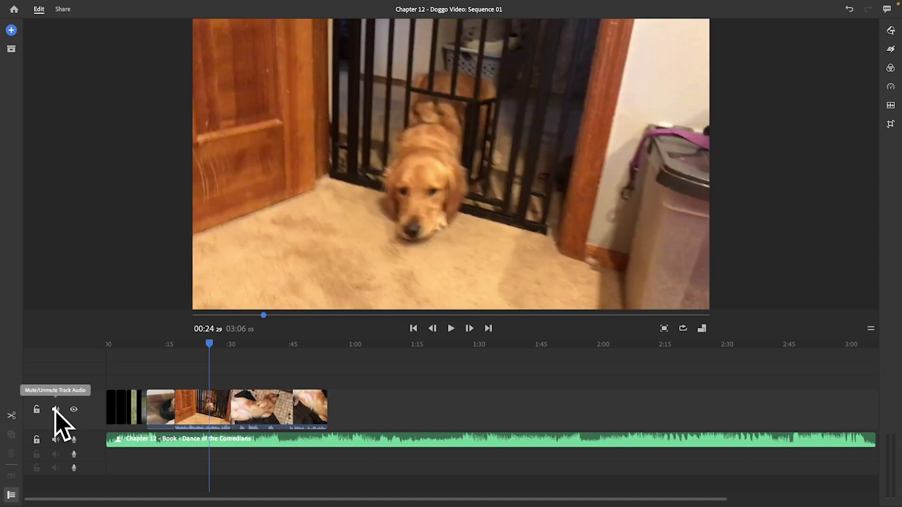
left_click(11, 495)
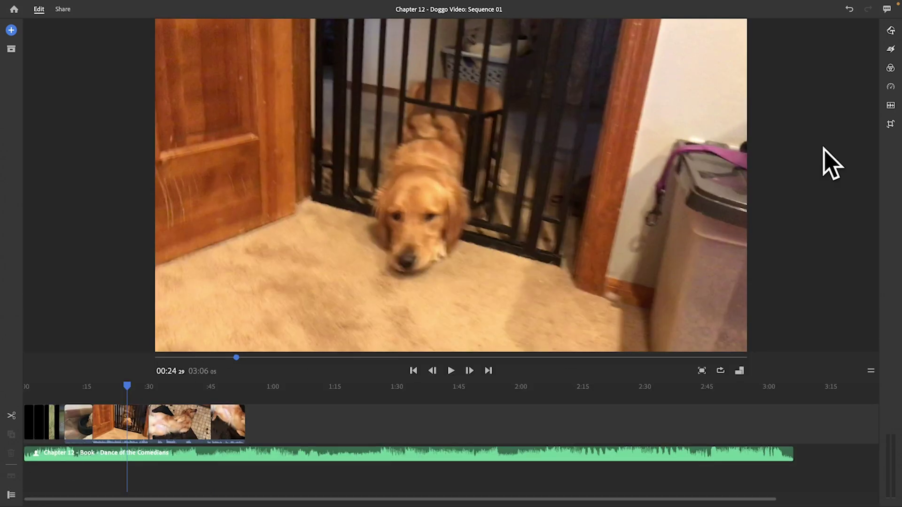
Step: Browse the graphic templates for titles, transition graphics and overlays without adding one
left_click(890, 30)
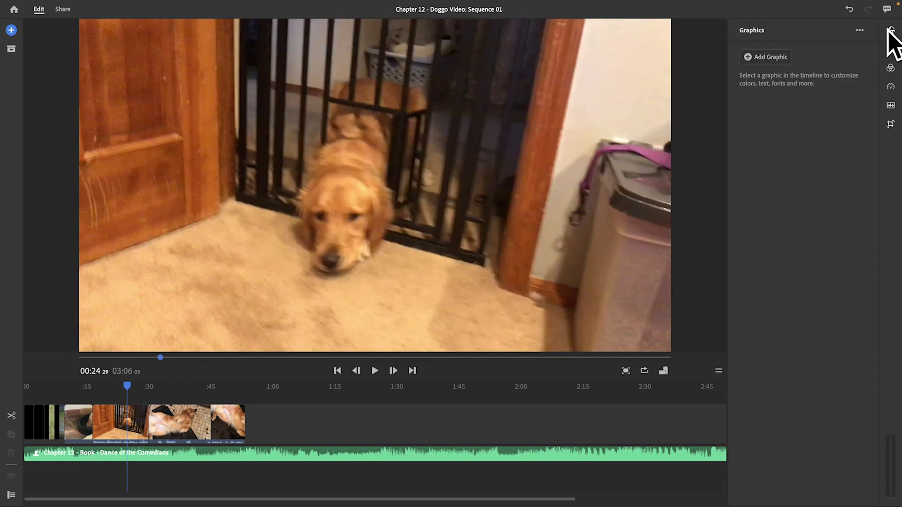
left_click(767, 57)
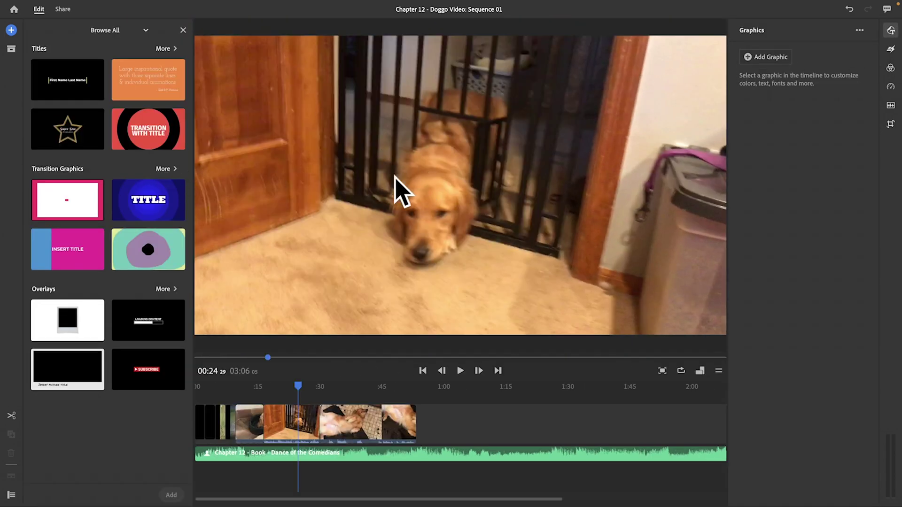
left_click(183, 30)
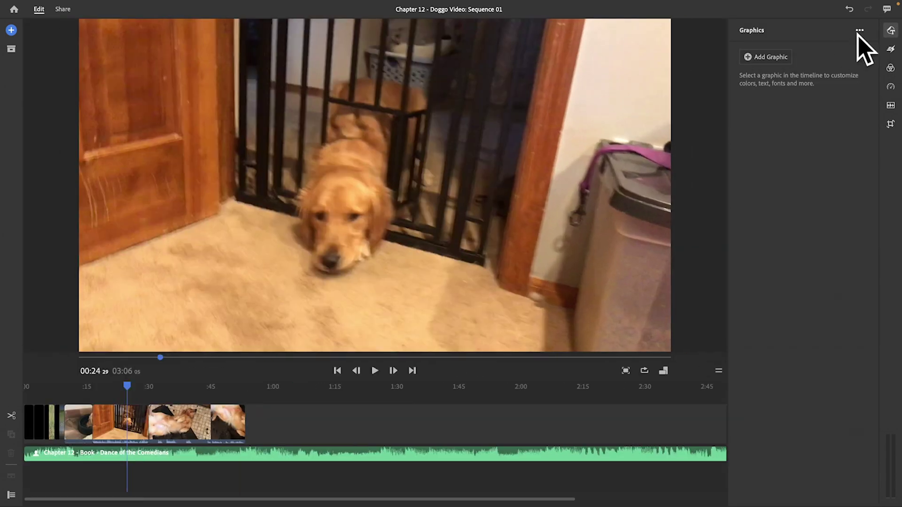
Step: Examine the transition effects available for the dog-gate clip, with the playhead near its end at about 29 seconds
left_click(890, 49)
left_click(745, 52)
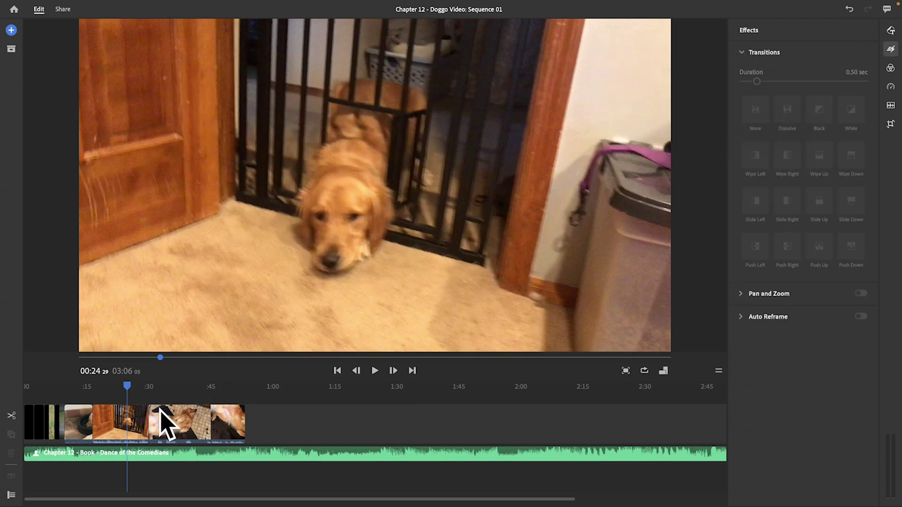
left_click_drag(127, 388, 147, 379)
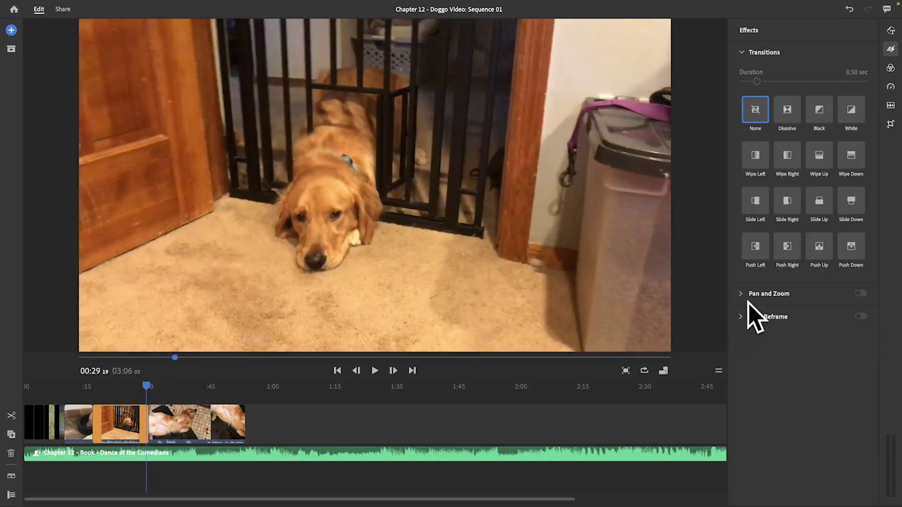
mouse_move(742, 292)
Step: Try the Bleach colour preset on the dog-gate clip, reset it to None, and view the manual colour adjustments
left_click(889, 68)
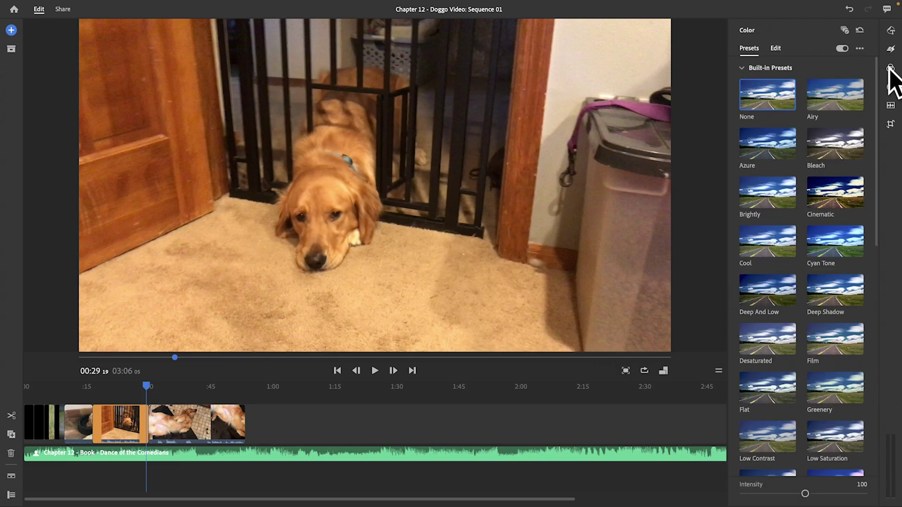
left_click(826, 181)
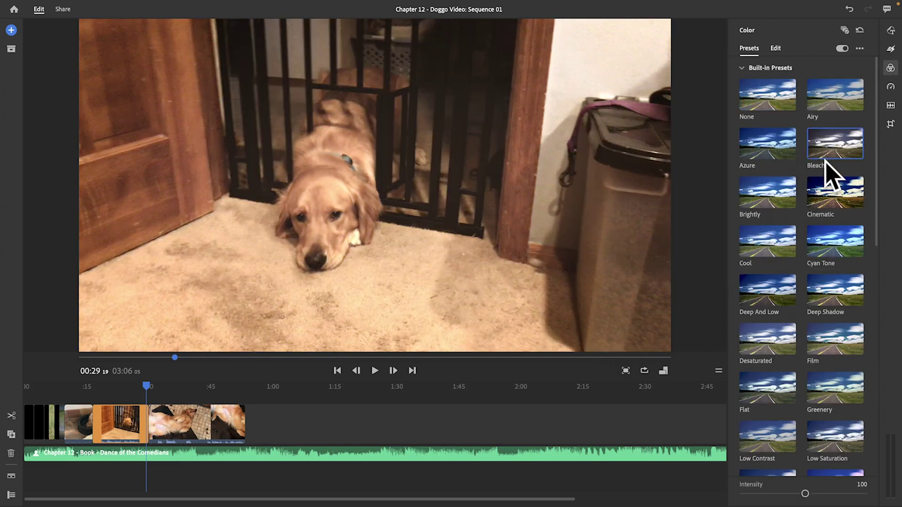
left_click(761, 94)
left_click(775, 49)
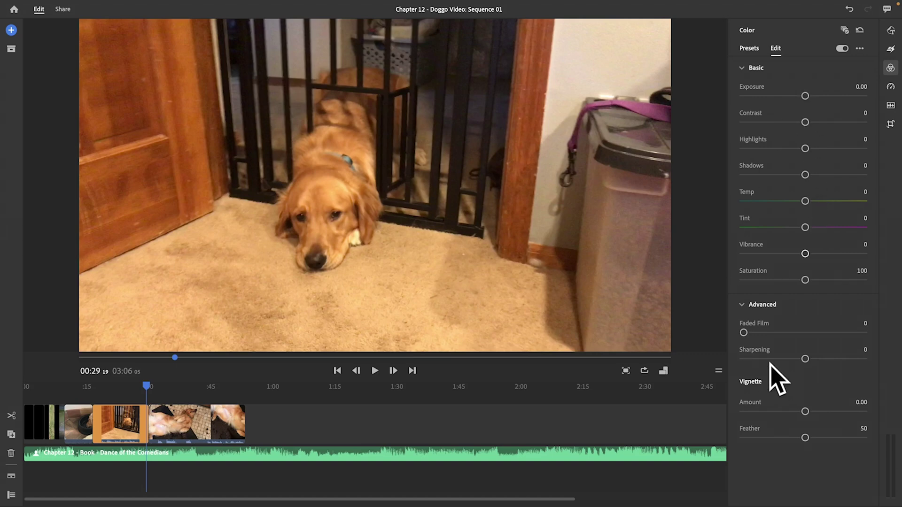
Step: Examine the speed settings of the dog-gate clip and grass photo, the music's audio settings and the transform settings, and hide them
left_click(891, 87)
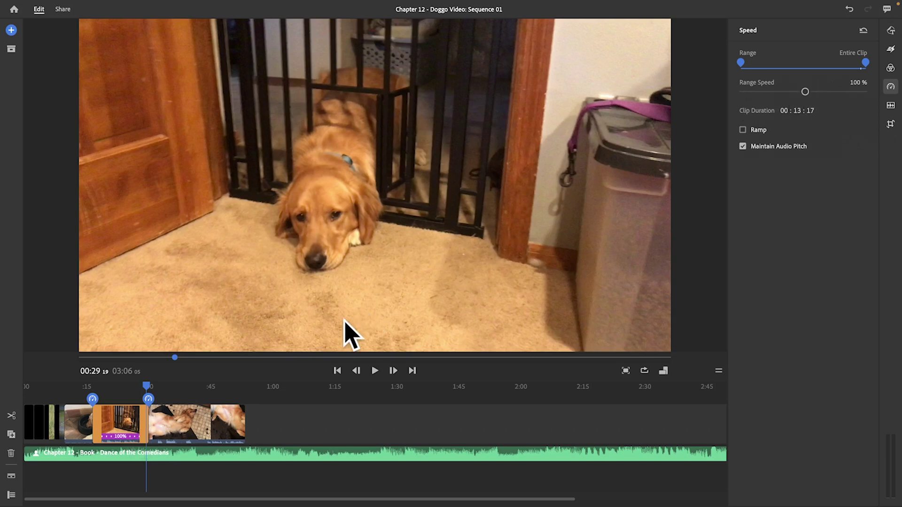
left_click(53, 422)
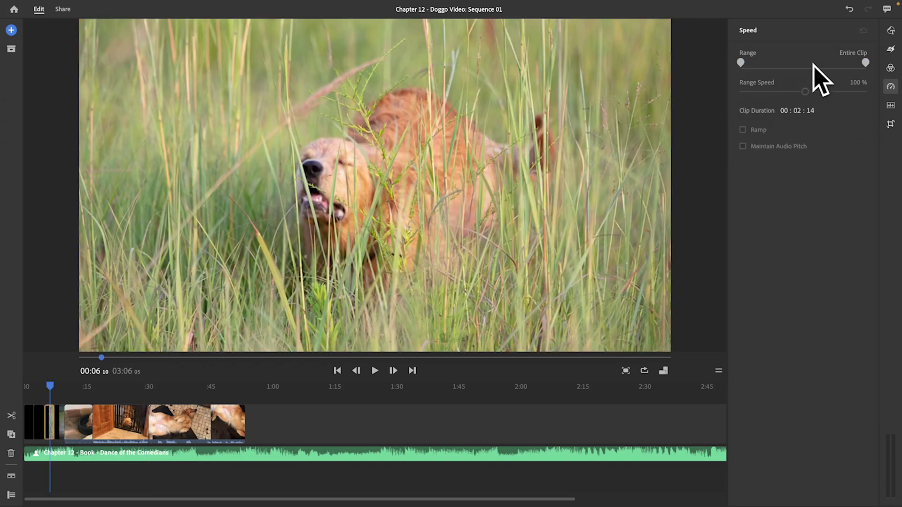
left_click(890, 105)
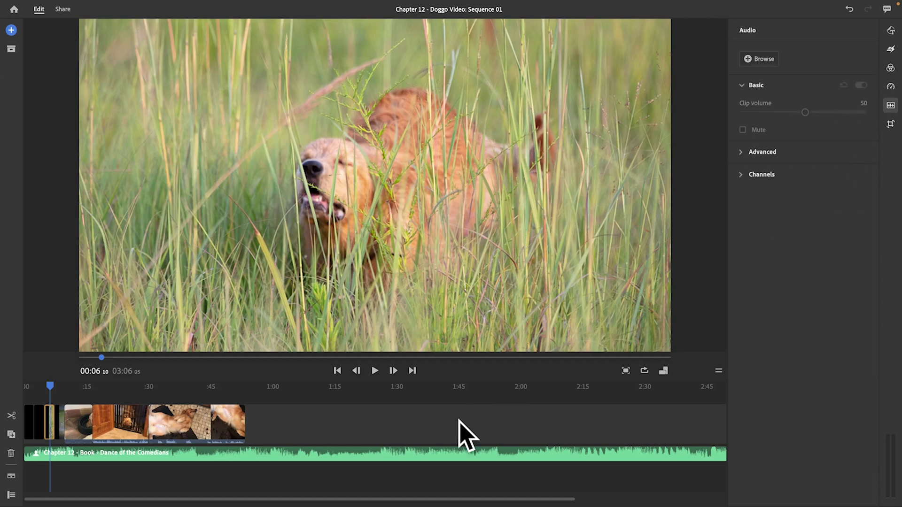
left_click(467, 453)
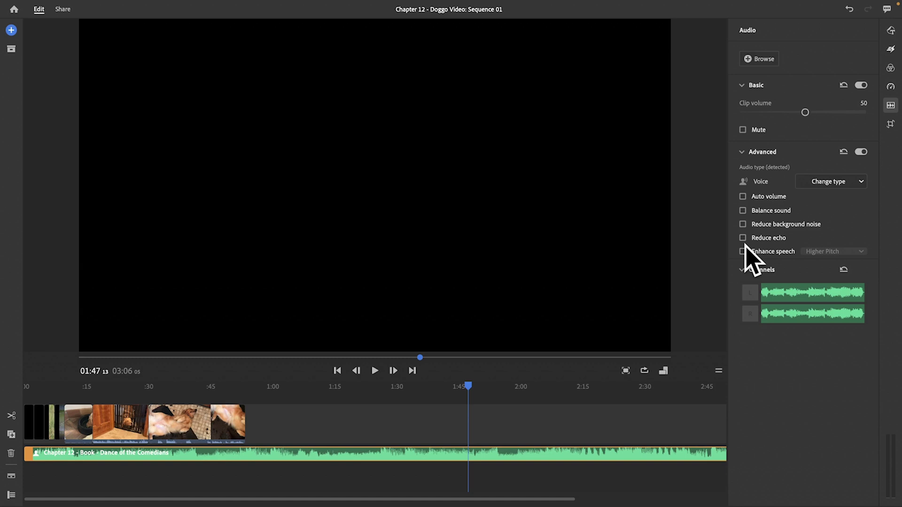
left_click(893, 124)
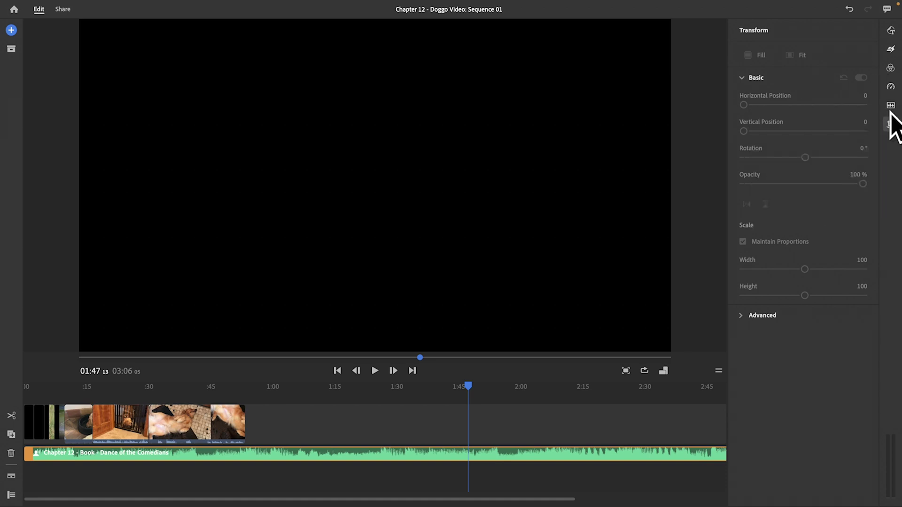
left_click(890, 124)
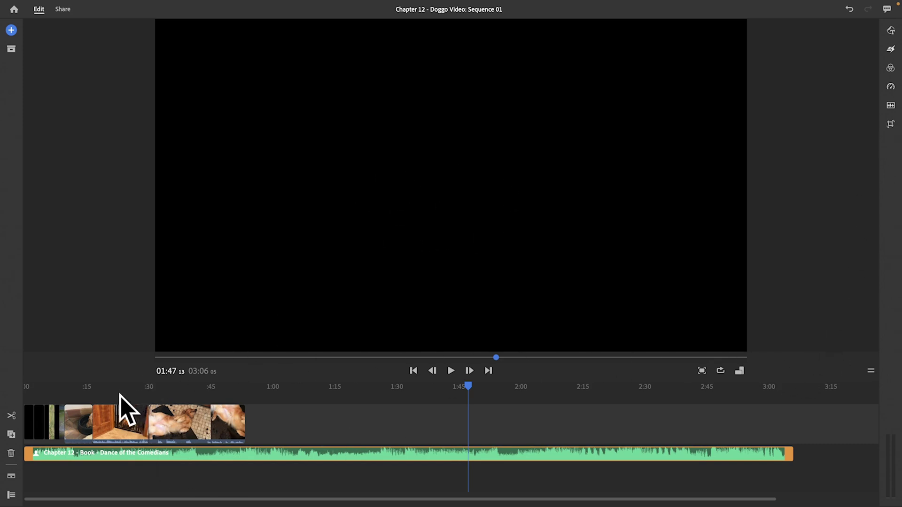
Step: Select the dog-gate clip, tile-floor clip, music and beach photo on the timeline to preview different moments of the sequence
left_click(117, 431)
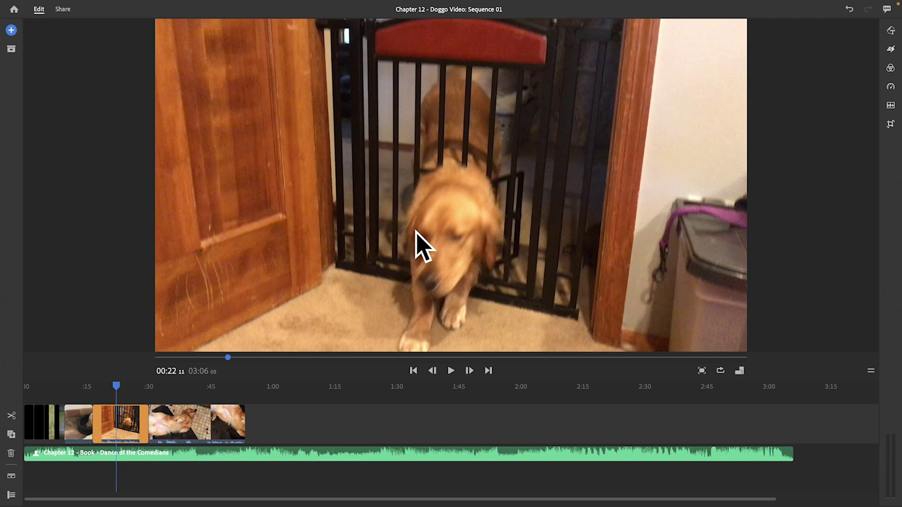
left_click(165, 430)
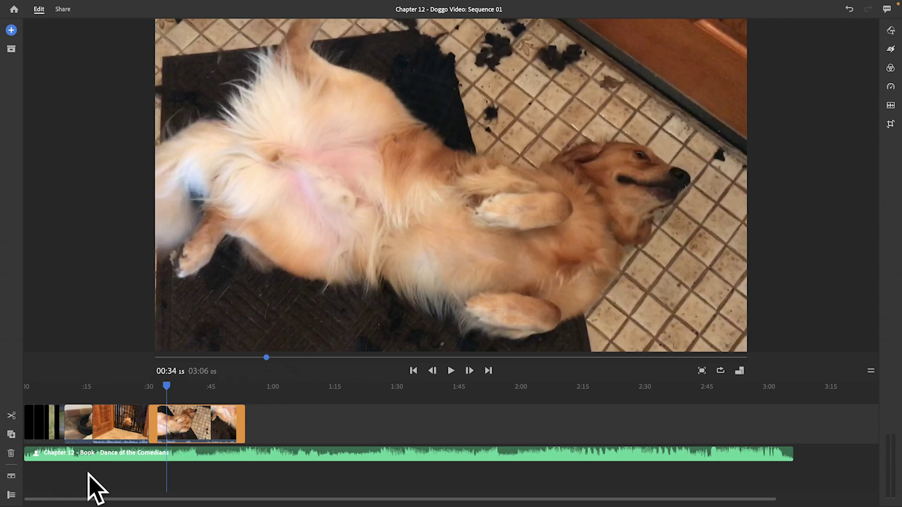
left_click(110, 469)
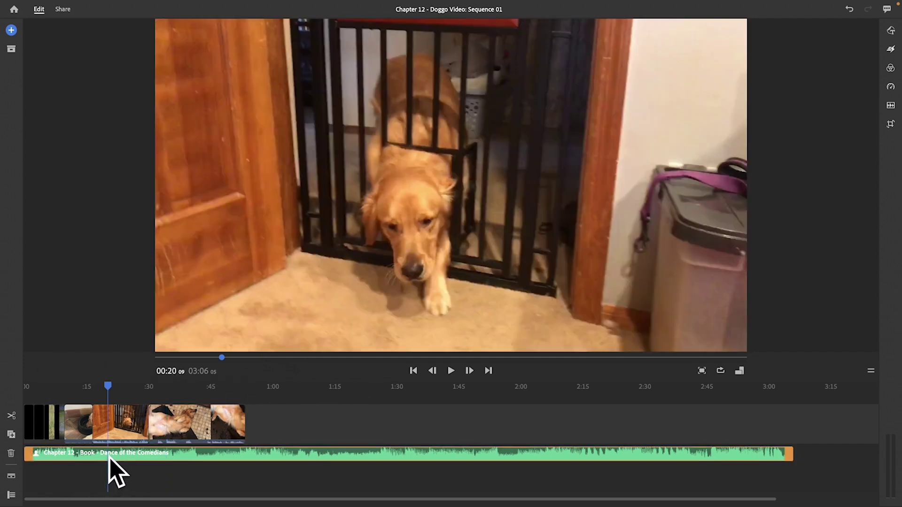
left_click(193, 429)
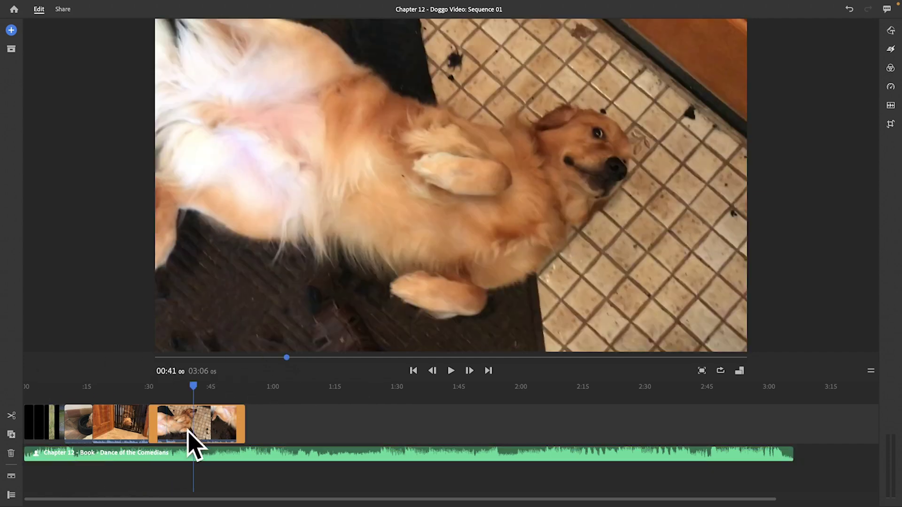
left_click(59, 424)
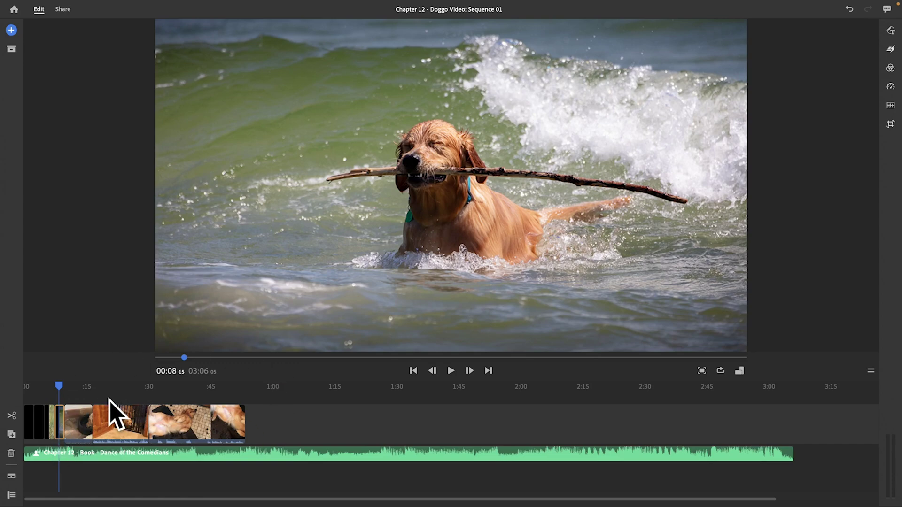
Step: Scrub through the sequence and leave the playhead in the tile-floor clip at about 37 seconds
left_click_drag(59, 387, 158, 389)
left_click(204, 399)
left_click_drag(261, 357, 324, 363)
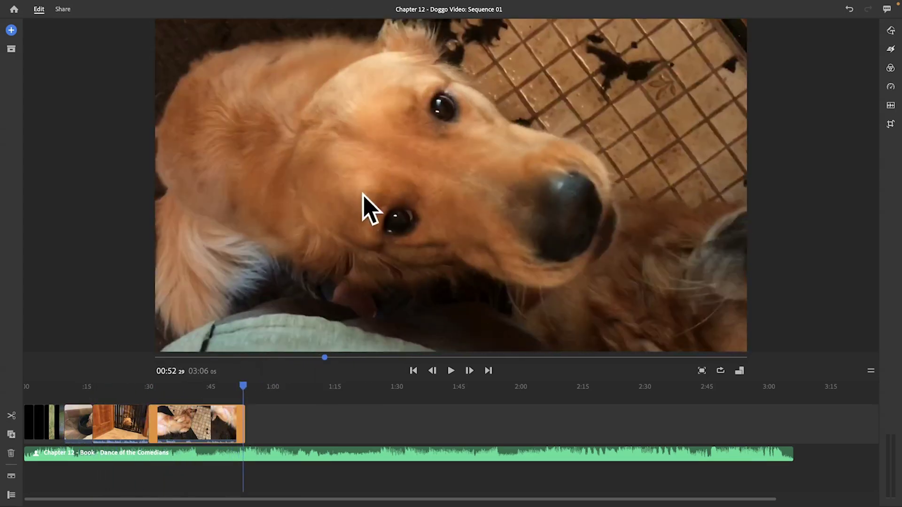
left_click_drag(241, 385, 179, 383)
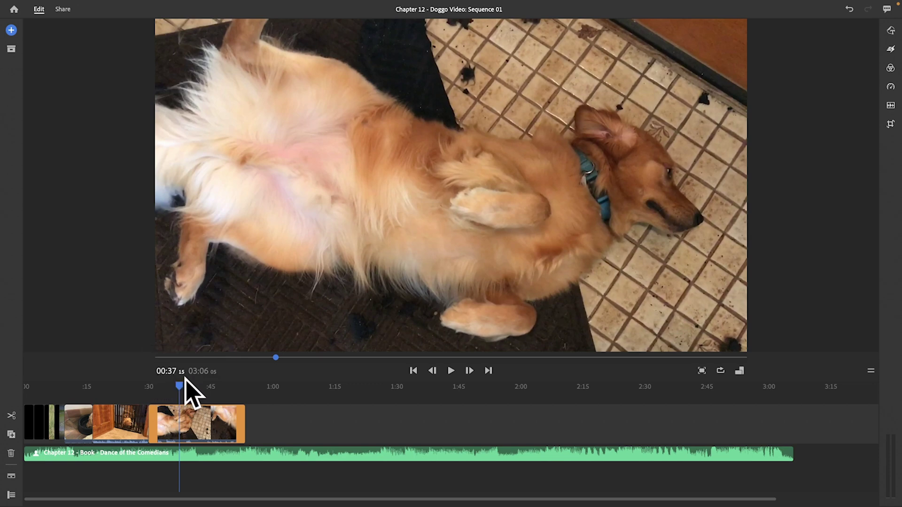
left_click_drag(183, 384, 185, 384)
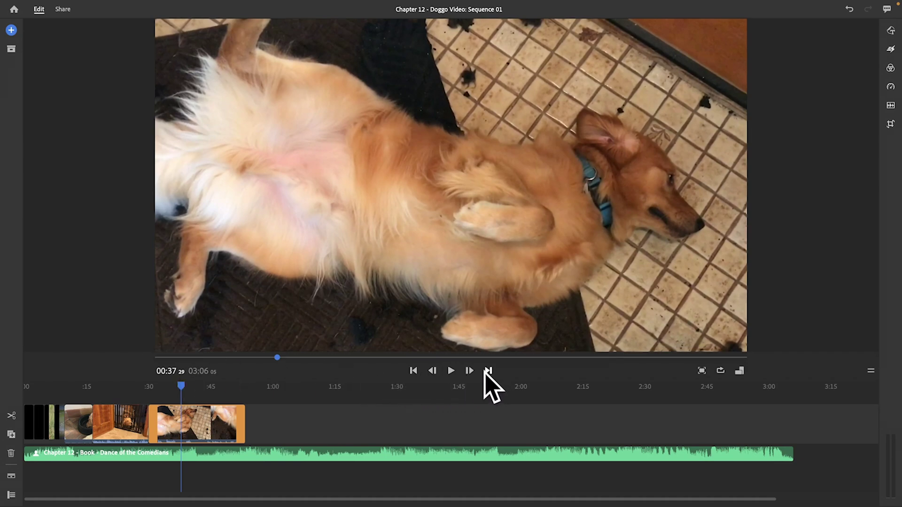
Step: Jump repeatedly between the start and end of the tile-floor clip, and step back into the dog-gate clip's last frames
left_click(413, 371)
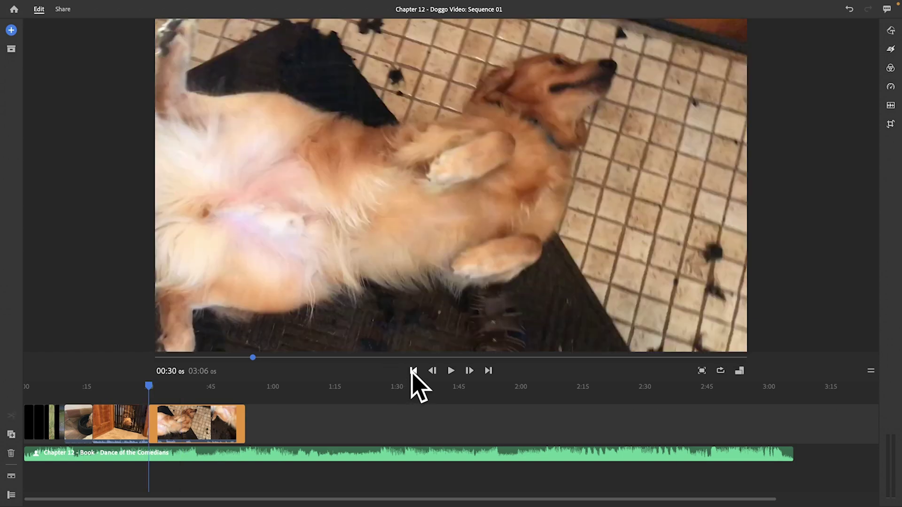
left_click(488, 370)
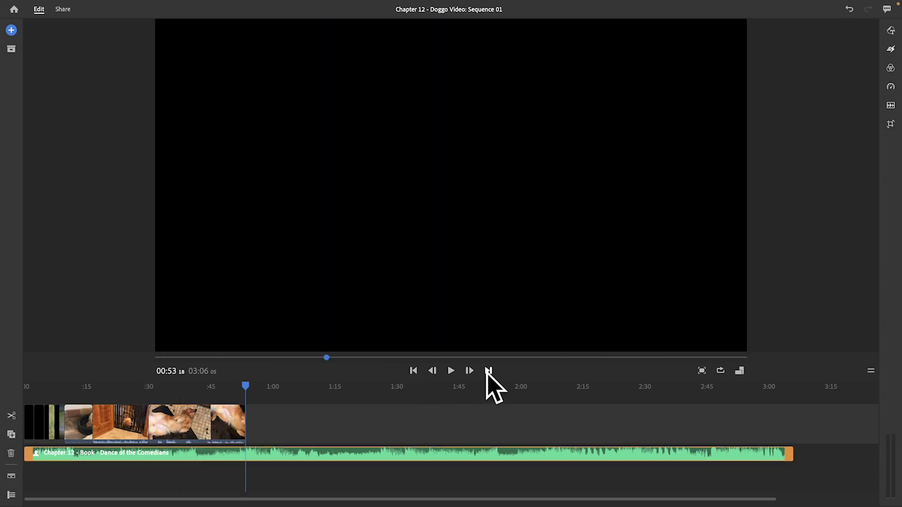
left_click(413, 371)
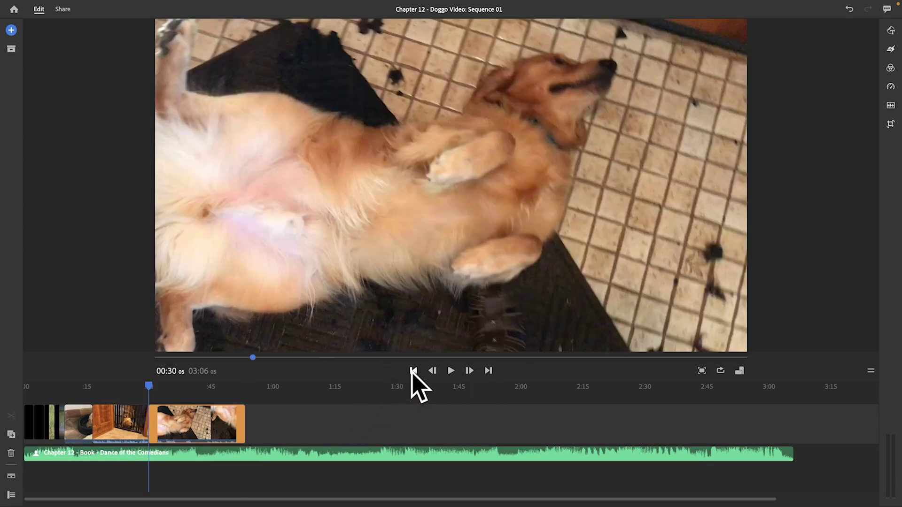
left_click(489, 371)
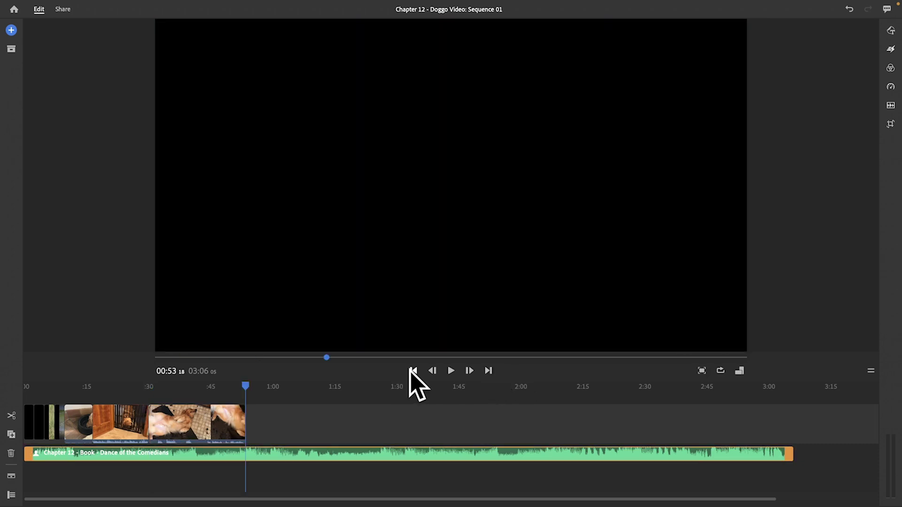
left_click(413, 371)
left_click(432, 370)
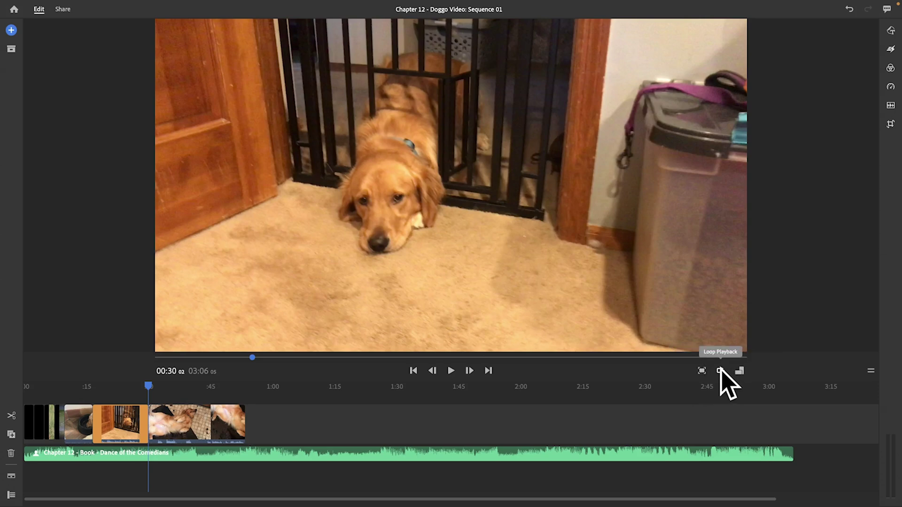
left_click(740, 372)
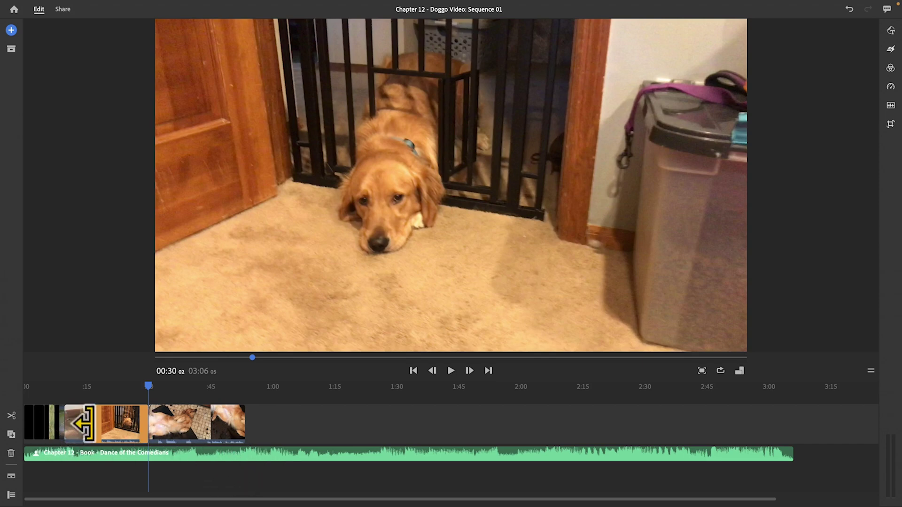
Step: Compare the white-background logo, the transparent logo and the grass photo at the start of the sequence
mouse_move(769, 504)
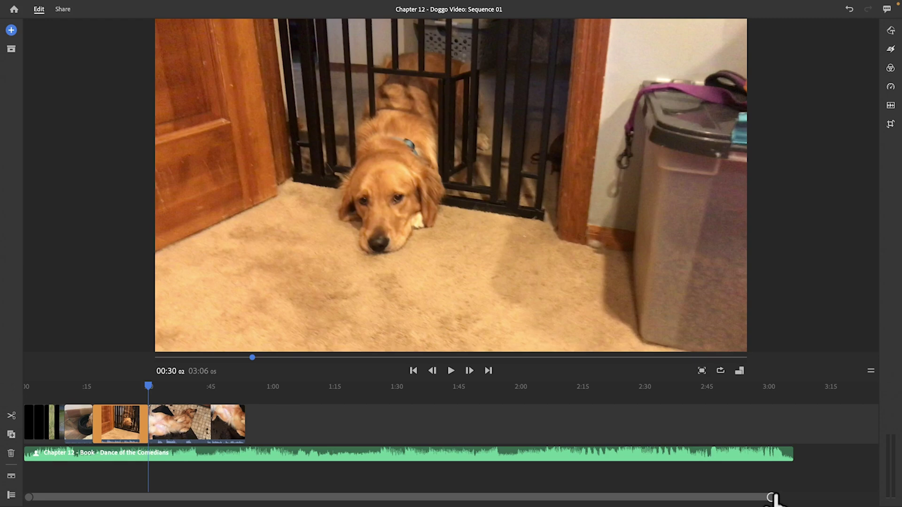
scroll(743, 497, "right", 2)
left_click_drag(780, 498, 547, 493)
left_click_drag(265, 494, 246, 494)
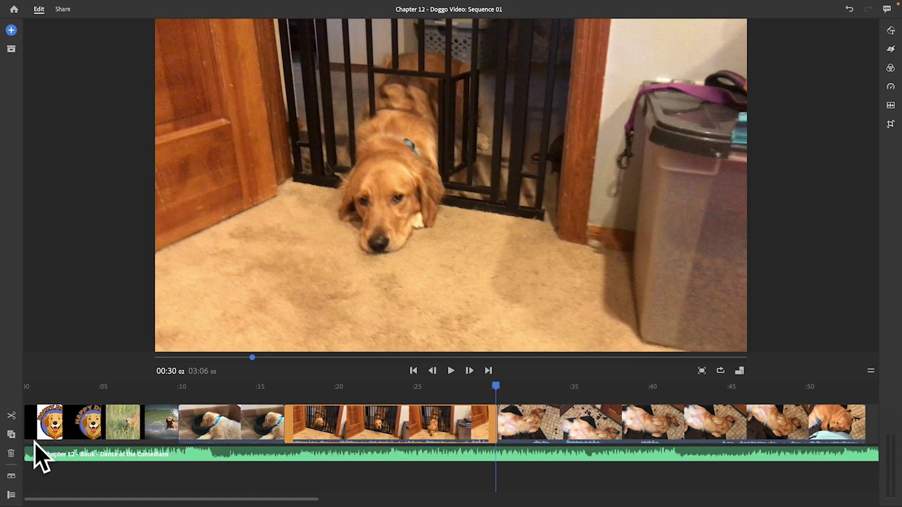
left_click(45, 429)
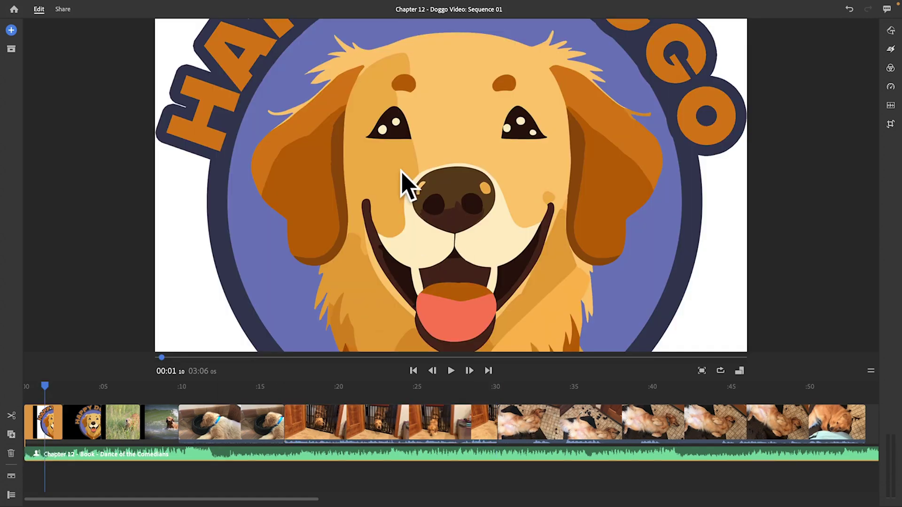
left_click(87, 428)
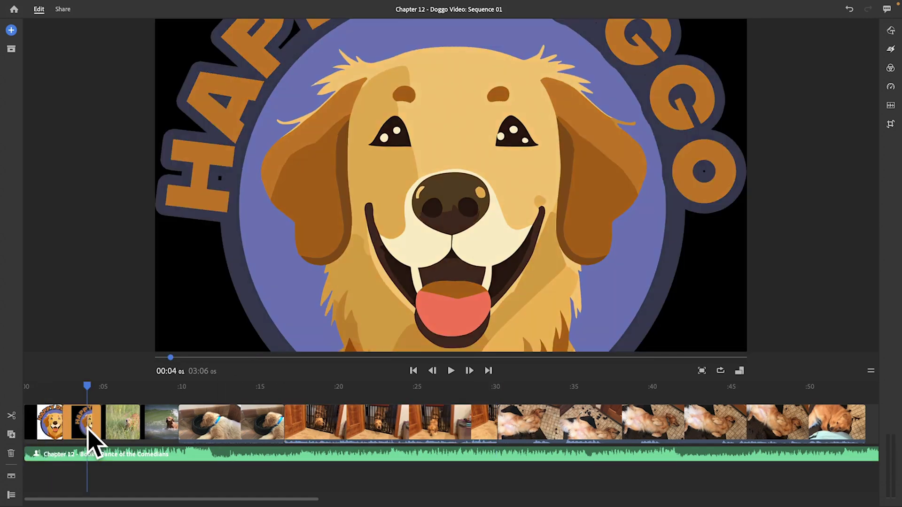
left_click(119, 426)
left_click(79, 425)
left_click(37, 420)
left_click(74, 424)
left_click(46, 424)
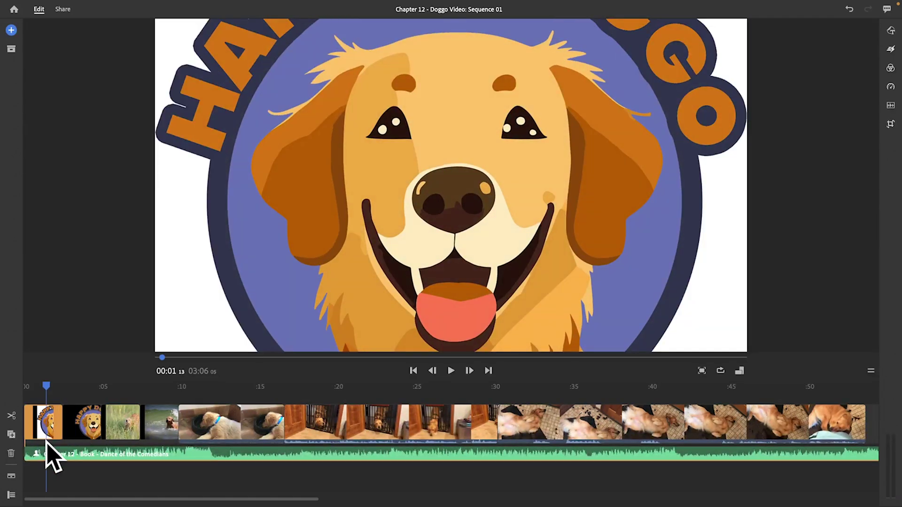
Step: Move the transparent logo and the white-background logo onto the track above the photos at the start of the sequence
left_click(121, 427)
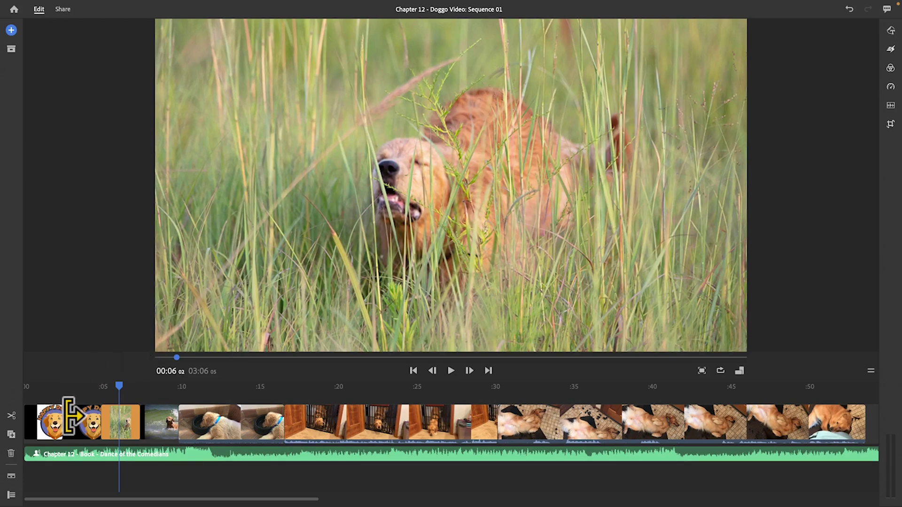
mouse_move(79, 420)
left_mouse_down()
mouse_move(82, 396)
mouse_move(48, 413)
mouse_move(44, 358)
mouse_move(58, 382)
mouse_move(103, 376)
mouse_move(80, 379)
mouse_move(76, 438)
mouse_move(71, 403)
mouse_move(89, 381)
mouse_move(71, 363)
mouse_move(67, 443)
mouse_move(74, 443)
mouse_move(35, 453)
mouse_move(81, 454)
mouse_move(36, 449)
left_mouse_up()
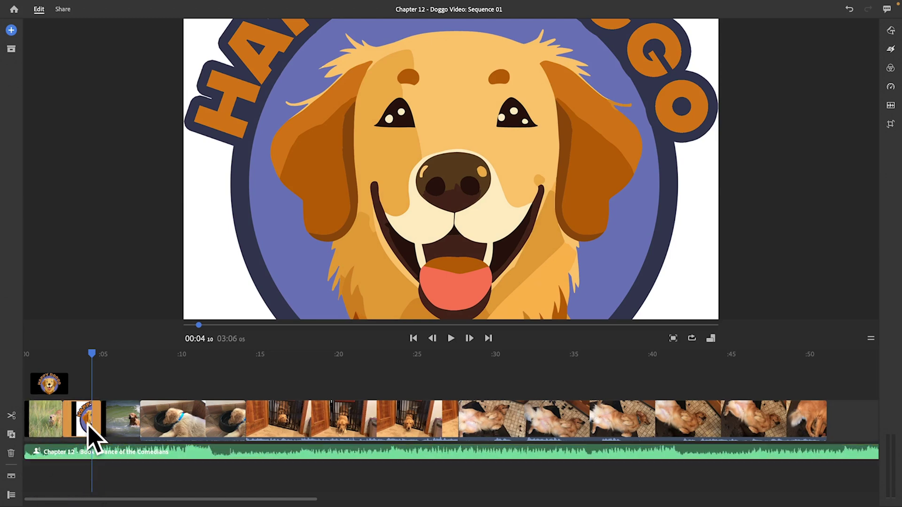
left_click_drag(83, 424, 59, 383)
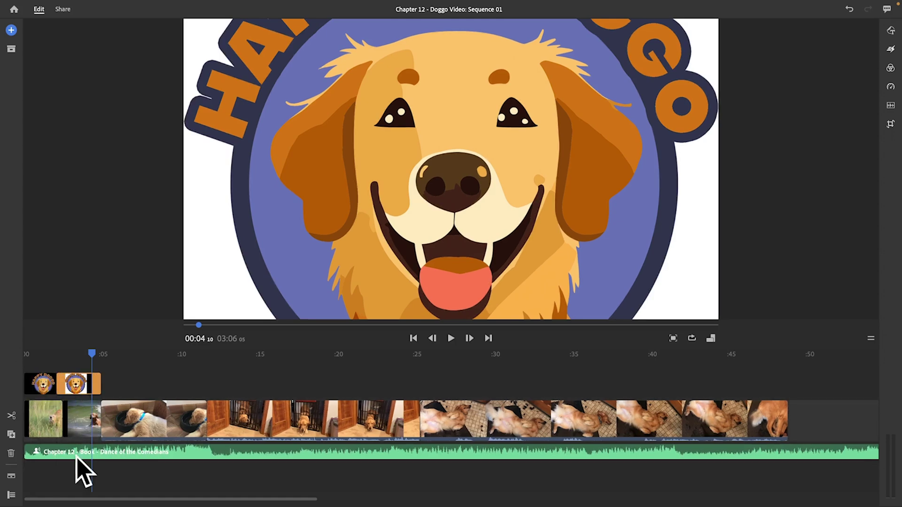
Step: Compare how both logos overlay the photos beneath them, and delete the white-background logo
left_click(46, 390)
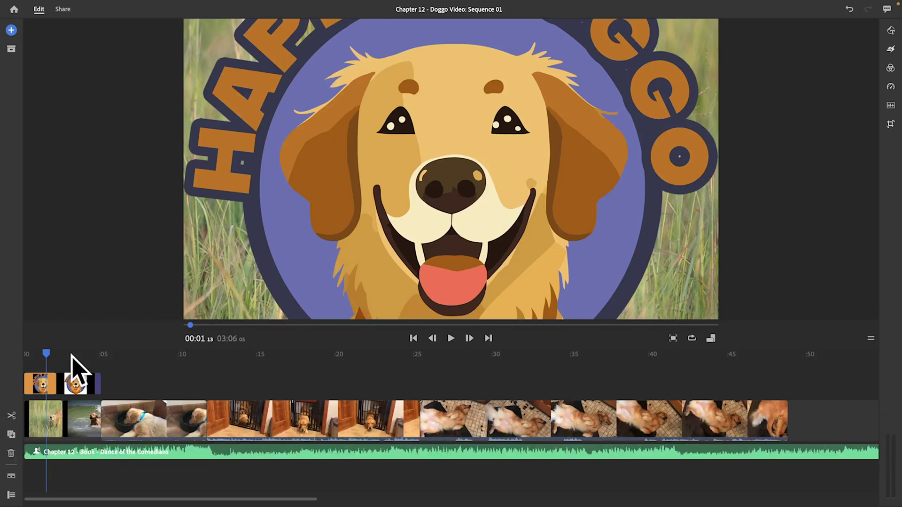
left_click(78, 390)
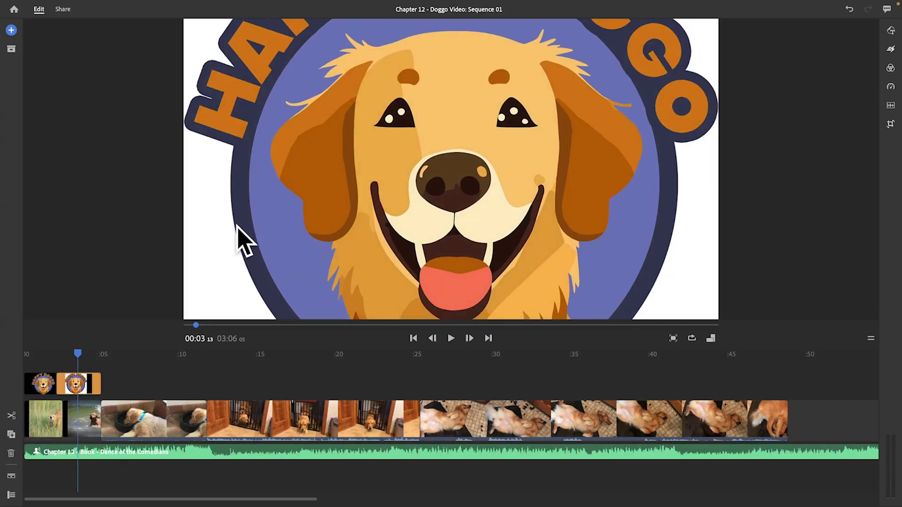
left_click(41, 389)
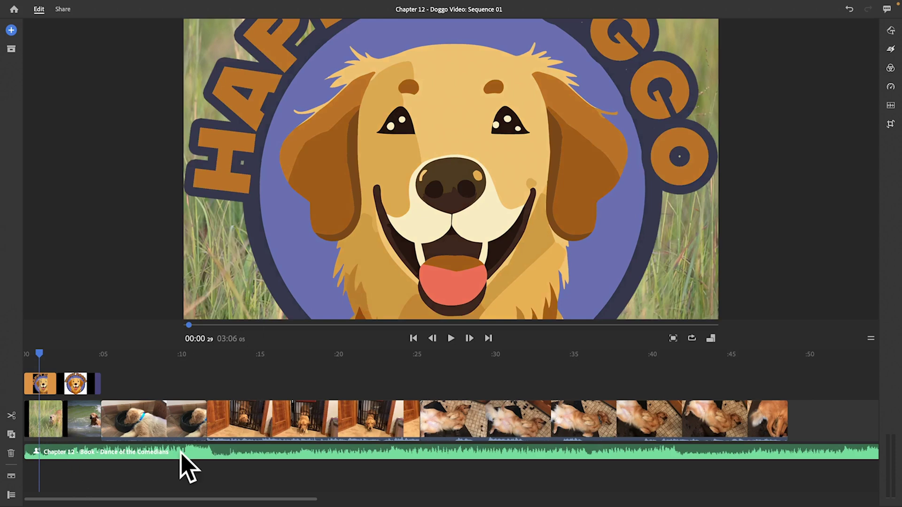
left_click(76, 386)
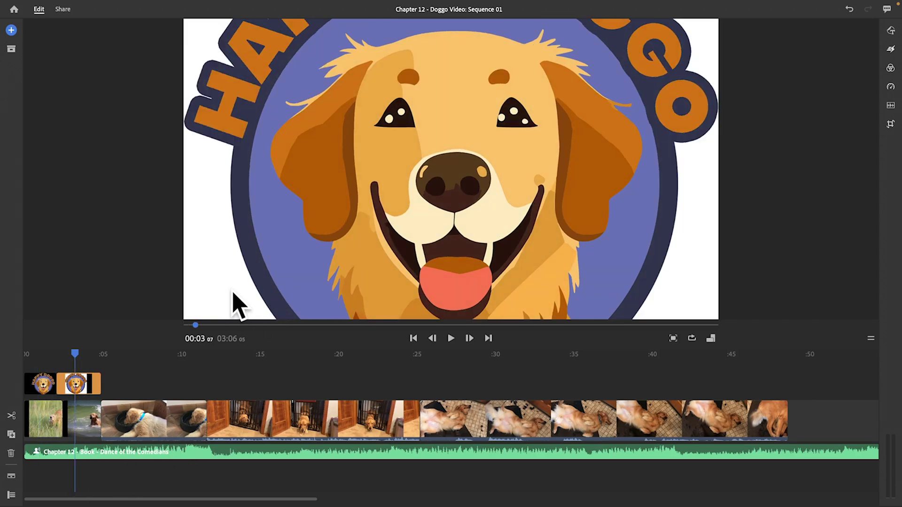
key("Delete")
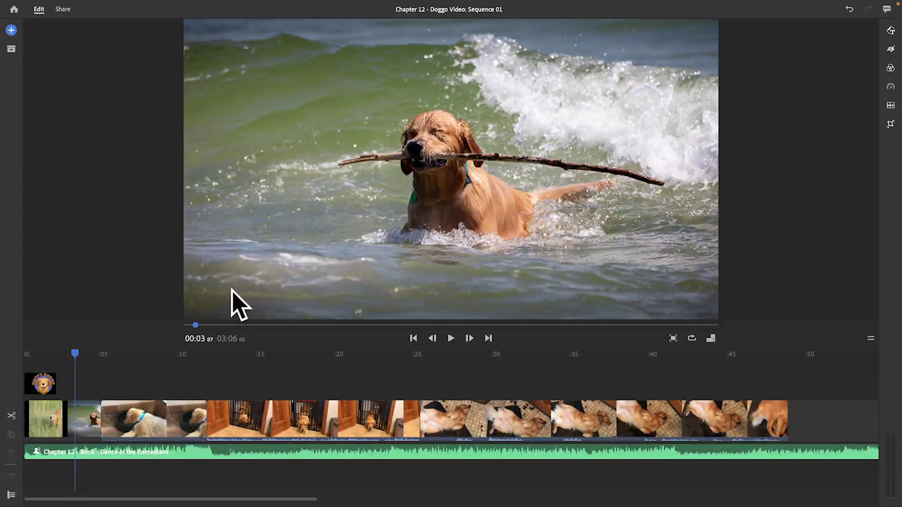
Step: Select the grass photo and preview the transparent logo over it just before the one-second mark
left_click(42, 425)
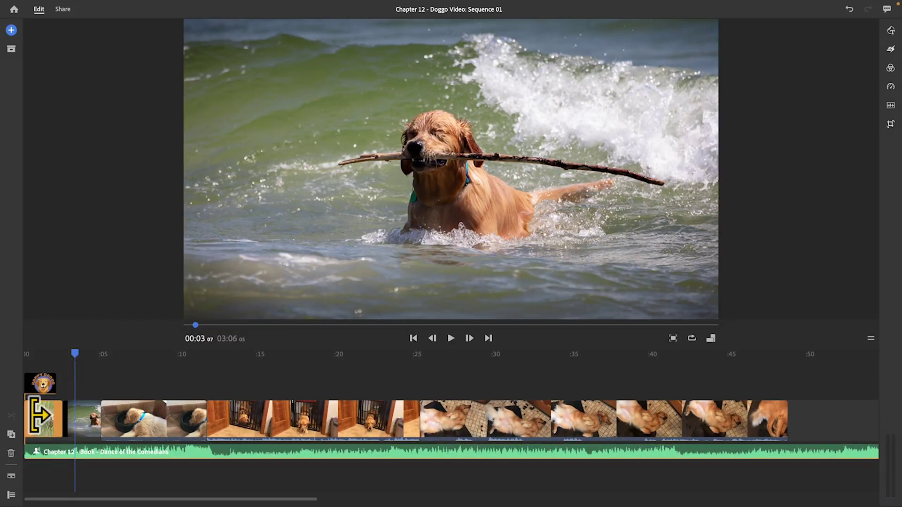
left_click_drag(75, 354, 37, 351)
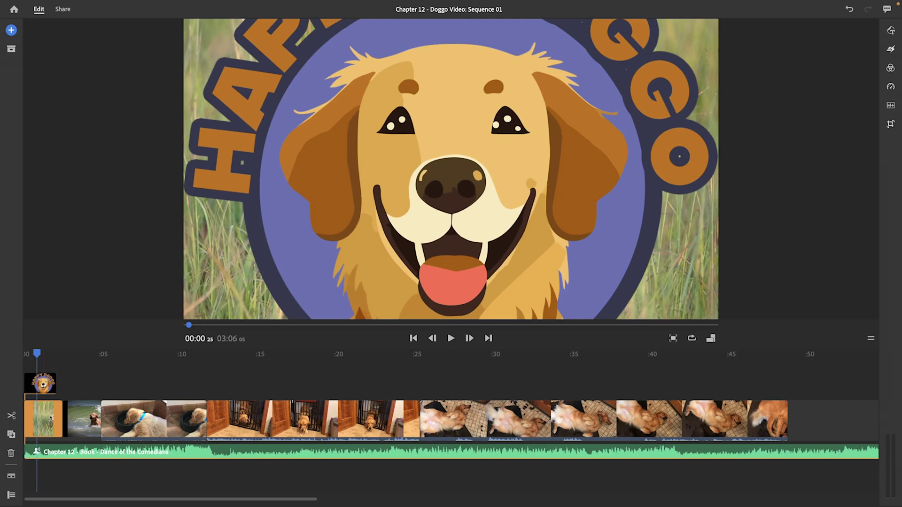
Step: Move the puppy-and-bowl clip to the start of the sequence and place the transparent logo above its beginning
left_click(141, 420)
left_click_drag(156, 427, 90, 419)
left_click_drag(190, 451, 84, 450)
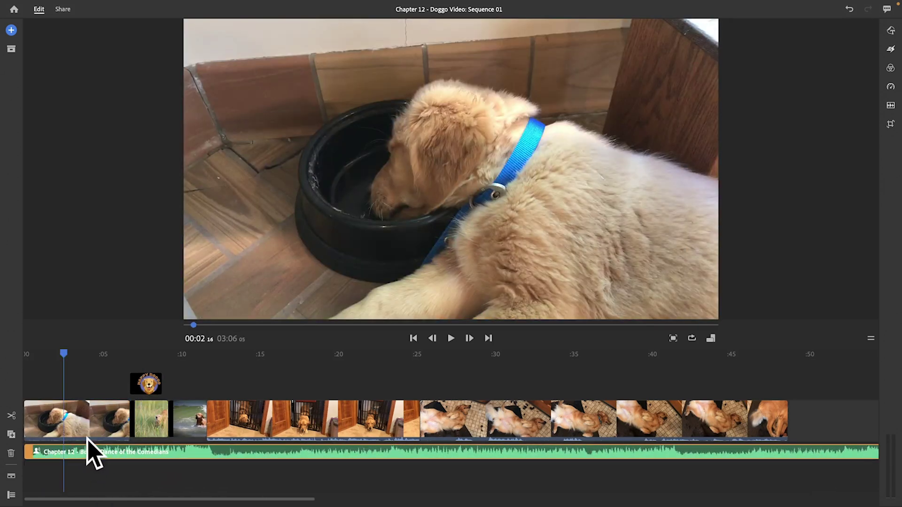
left_click_drag(143, 383, 42, 385)
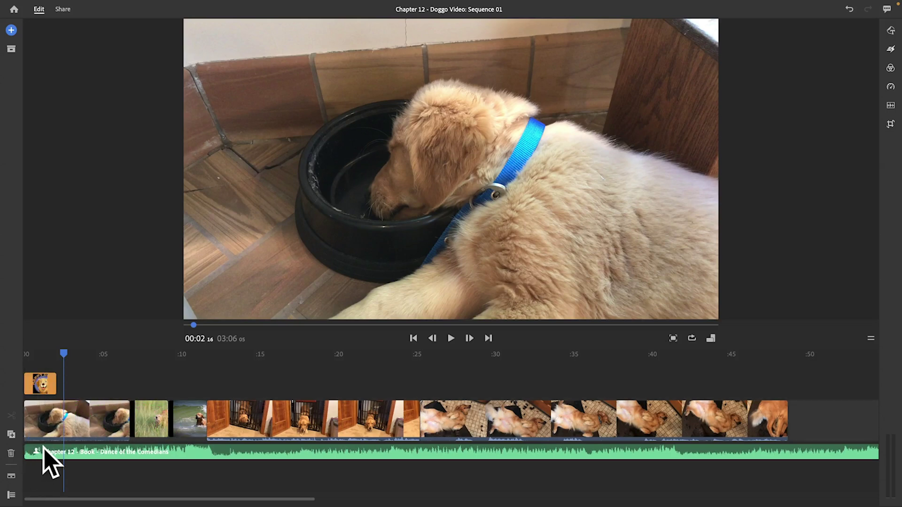
Step: Move the clip of the dog at the gate directly behind the puppy-and-bowl clip, ahead of the grass photo
left_click(109, 425)
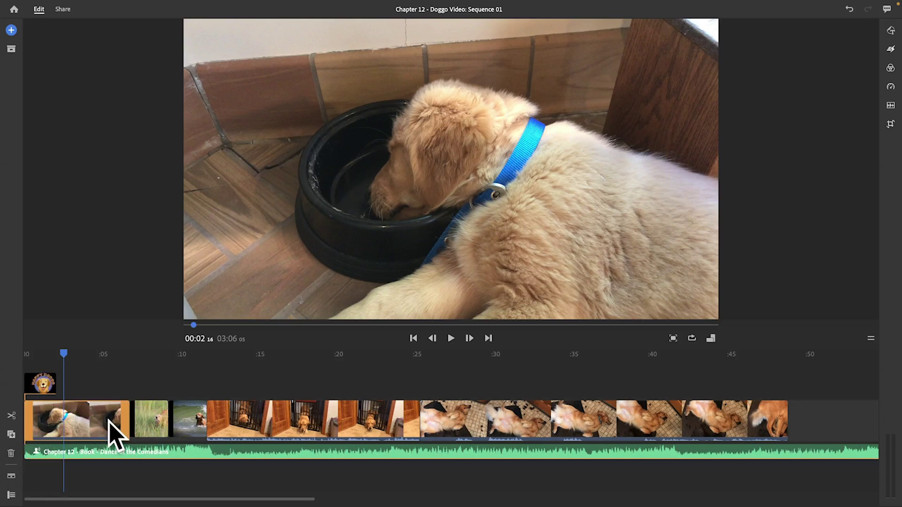
left_click(366, 416)
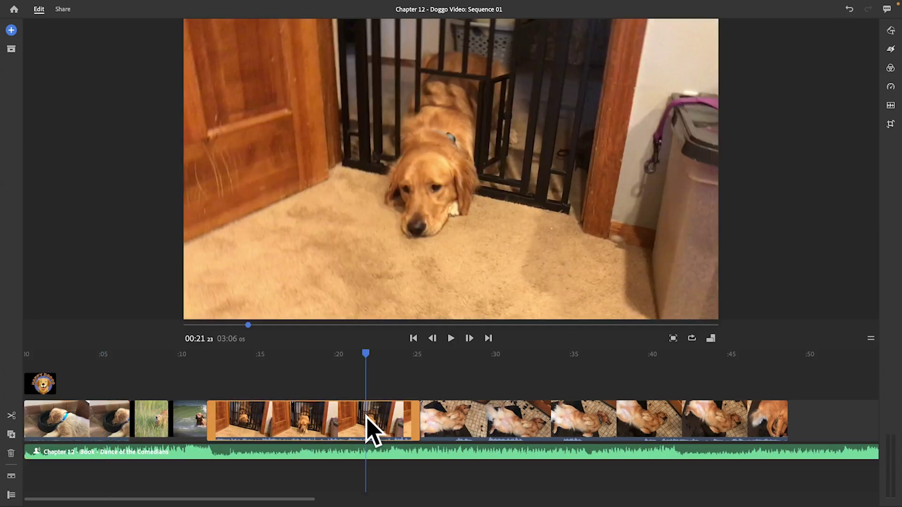
left_click_drag(323, 419, 230, 422)
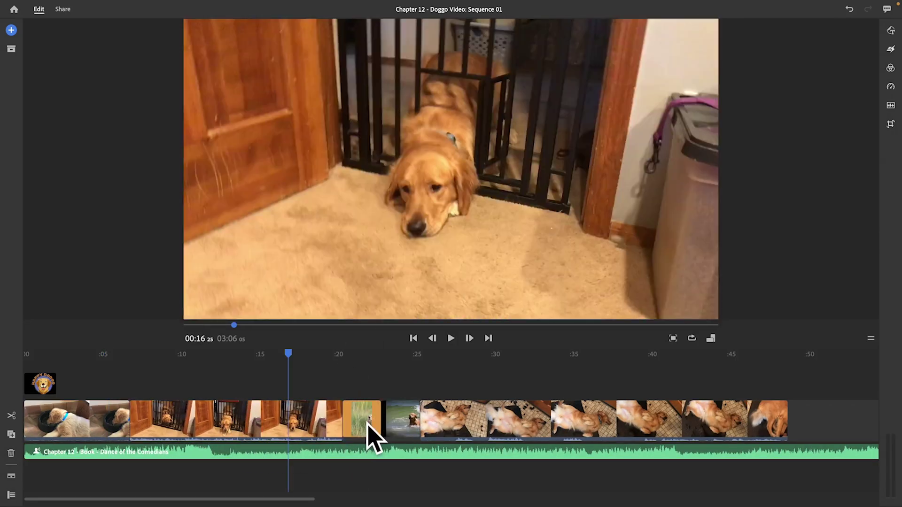
Step: Review the new order of the logo, puppy clip, gate clip, two photos, rolling-dog clip and music
left_click(367, 423)
left_click(395, 423)
left_click(70, 430)
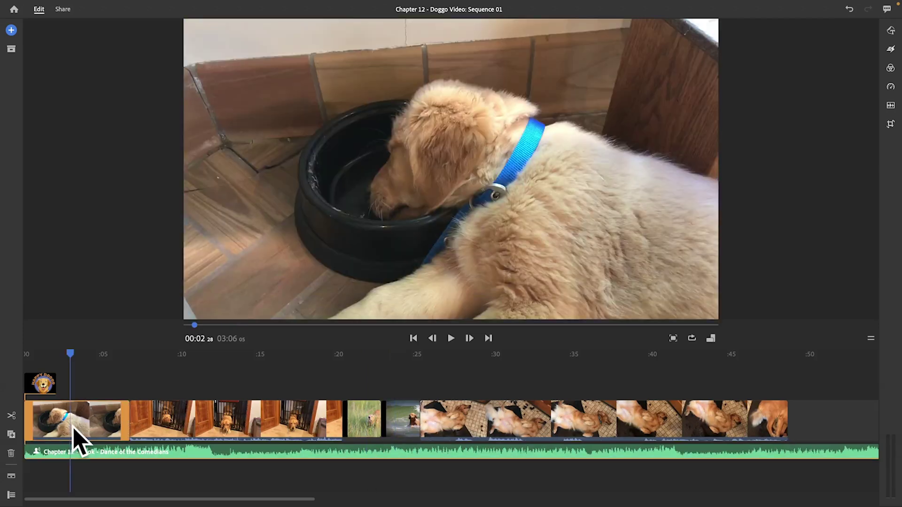
left_click(41, 383)
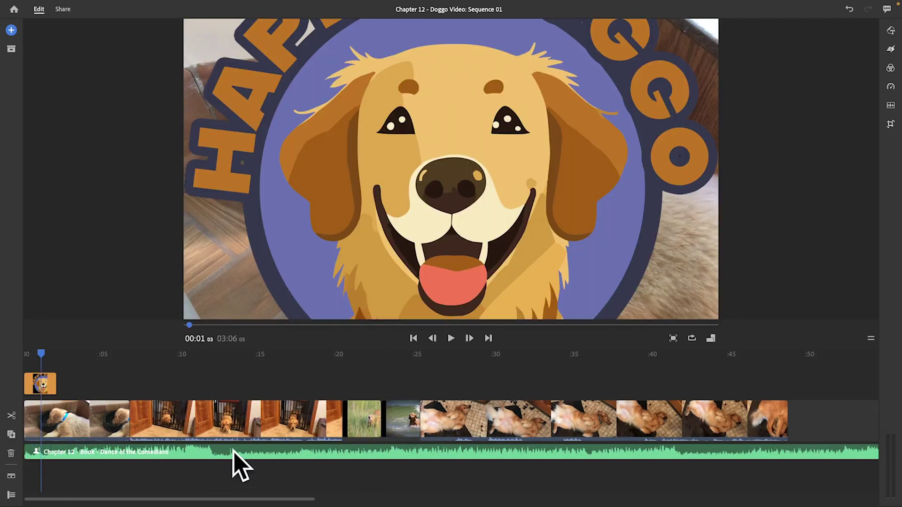
left_click(217, 431)
left_click(371, 426)
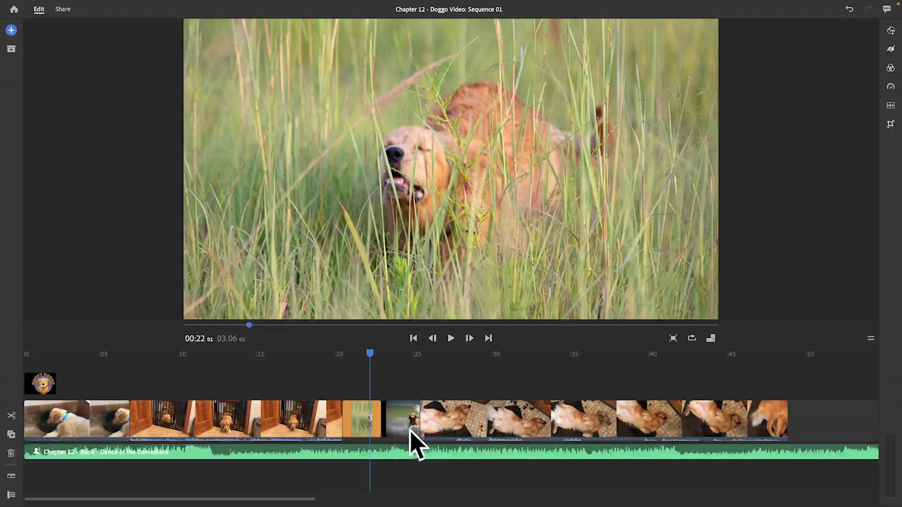
left_click(410, 428)
left_click(454, 425)
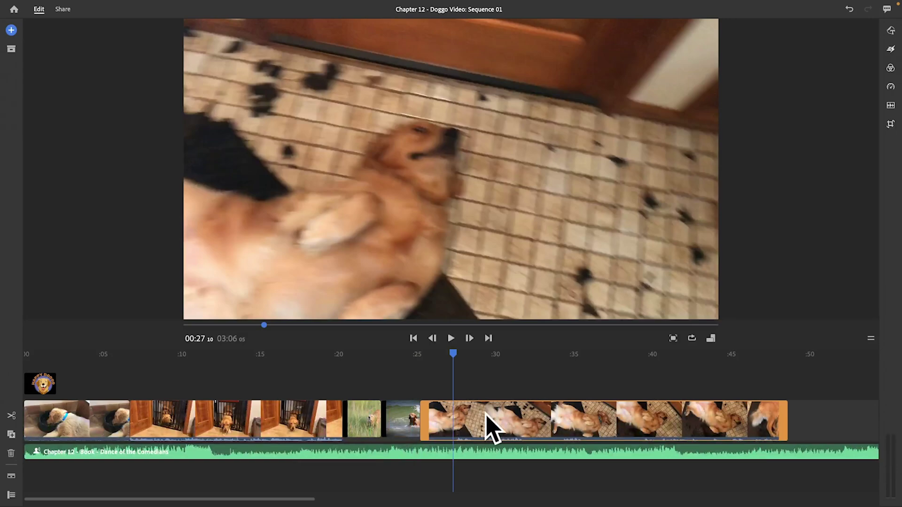
left_click(487, 452)
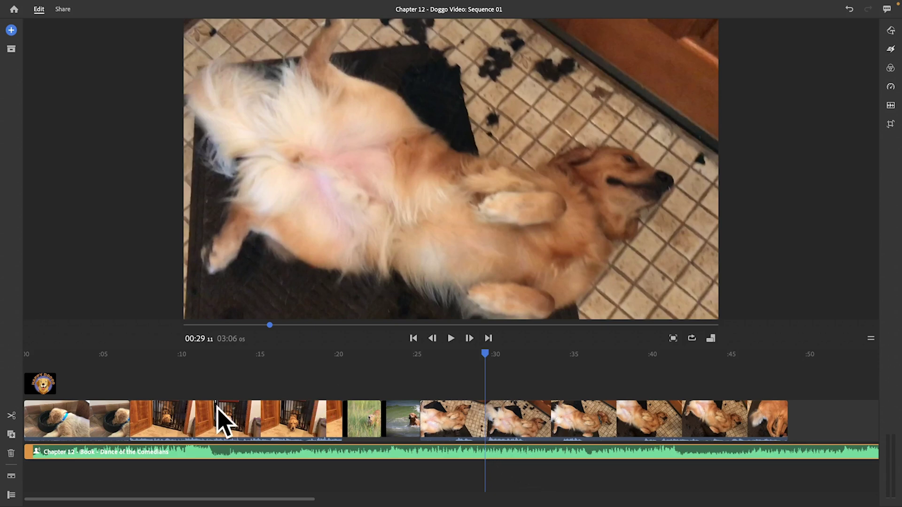
Step: Fit the transparent logo to the frame and set its scale width to 130 with proportions maintained
left_click(39, 389)
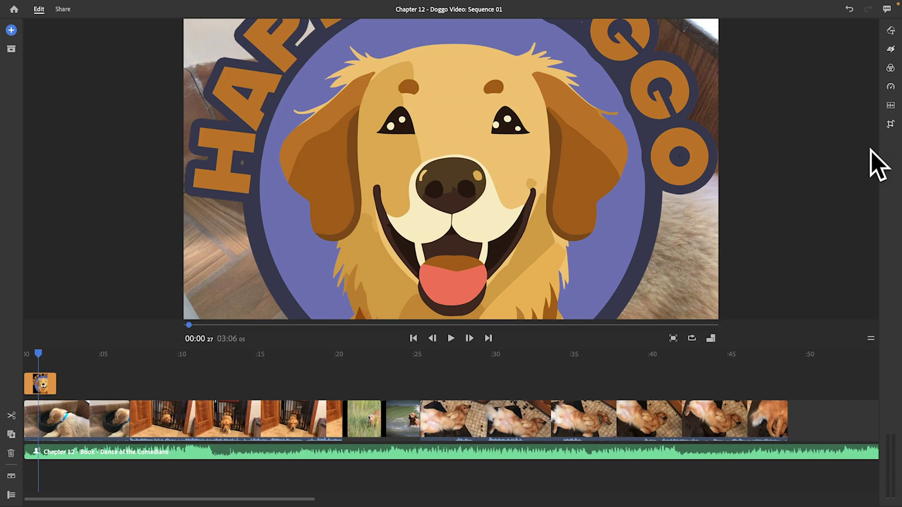
left_click(892, 125)
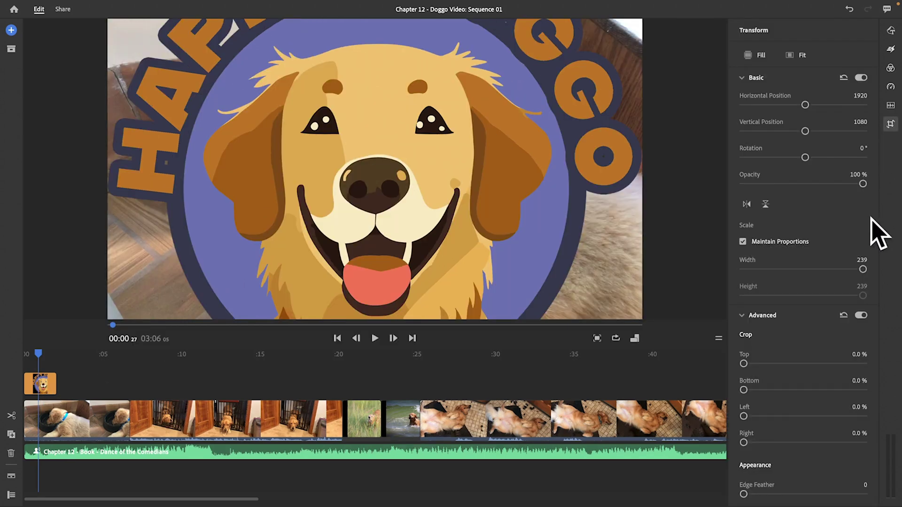
left_click(793, 55)
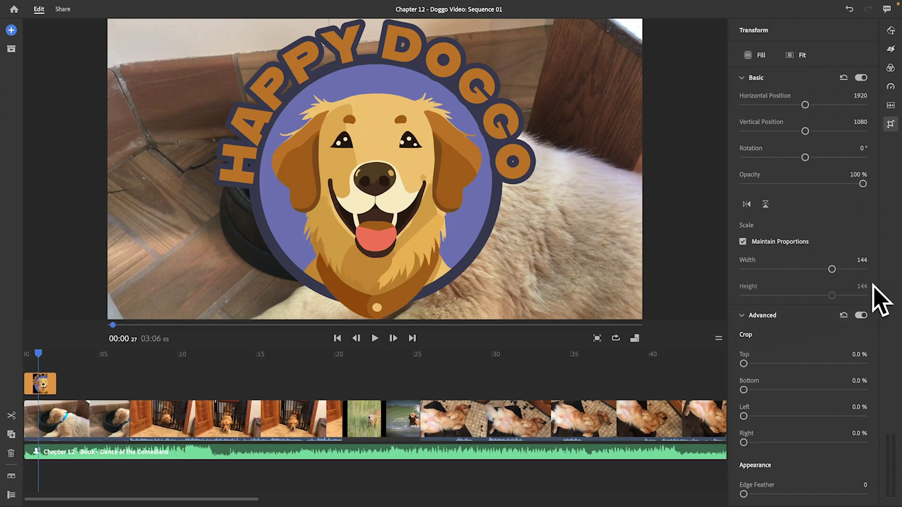
left_click(860, 260)
type("130")
key("Return")
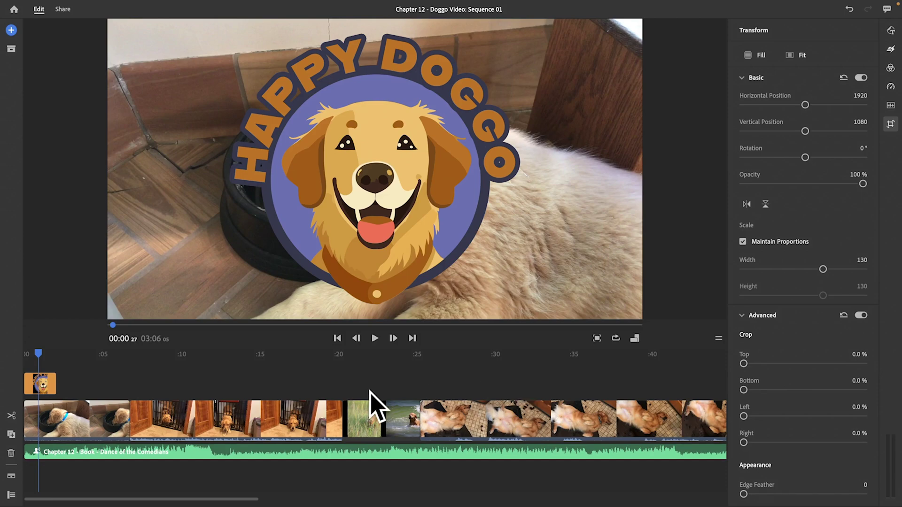
Step: Look through the main-track clips and photos in sequence, from the puppy clip to the rolling-dog clip
left_click(108, 424)
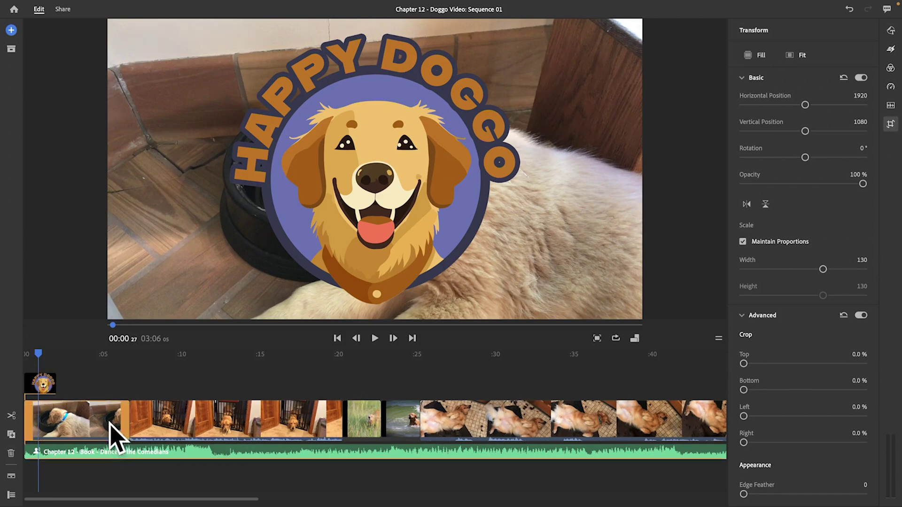
left_click(183, 423)
left_click(369, 423)
left_click(387, 419)
left_click(478, 422)
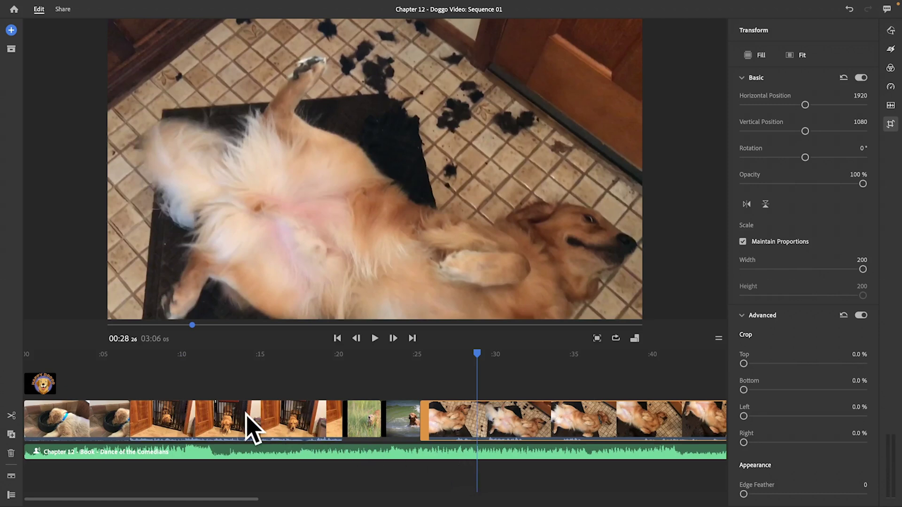
Step: Trim the end of the puppy-and-bowl clip to the 5-second mark
left_click(51, 425)
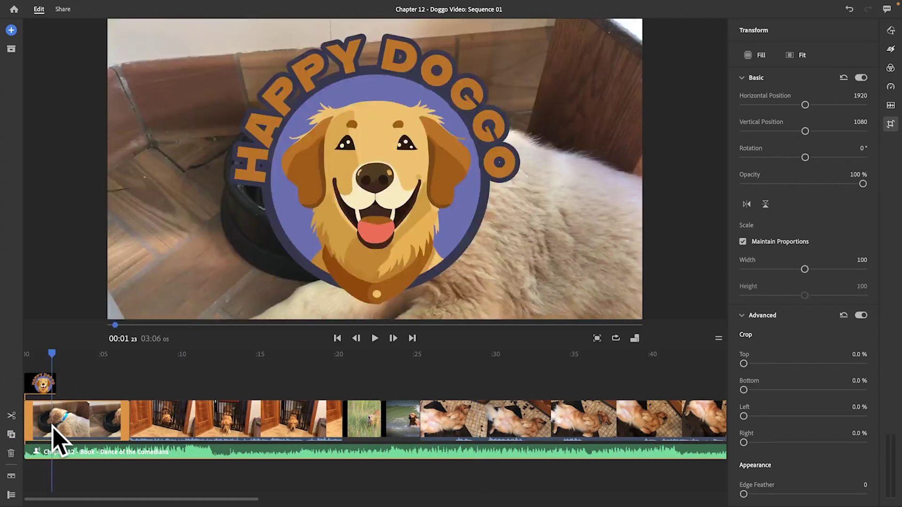
left_click_drag(51, 354, 104, 355)
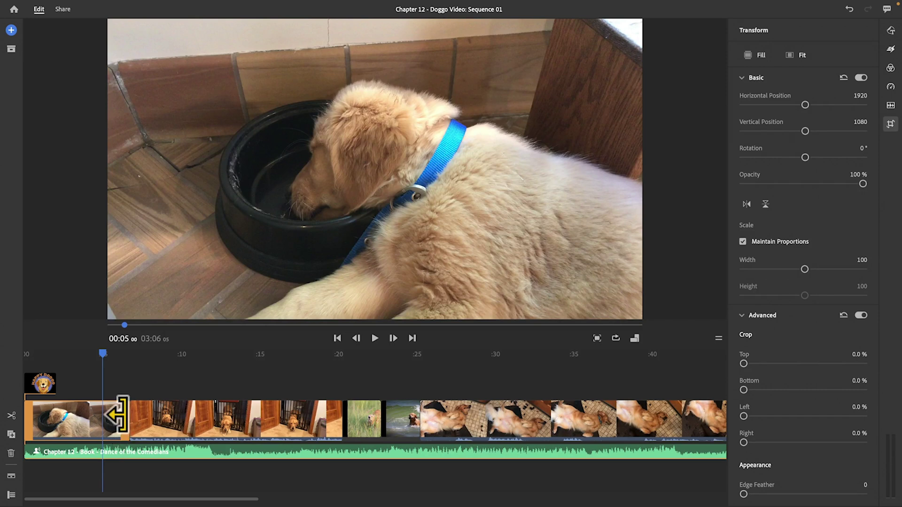
left_click_drag(123, 422, 99, 420)
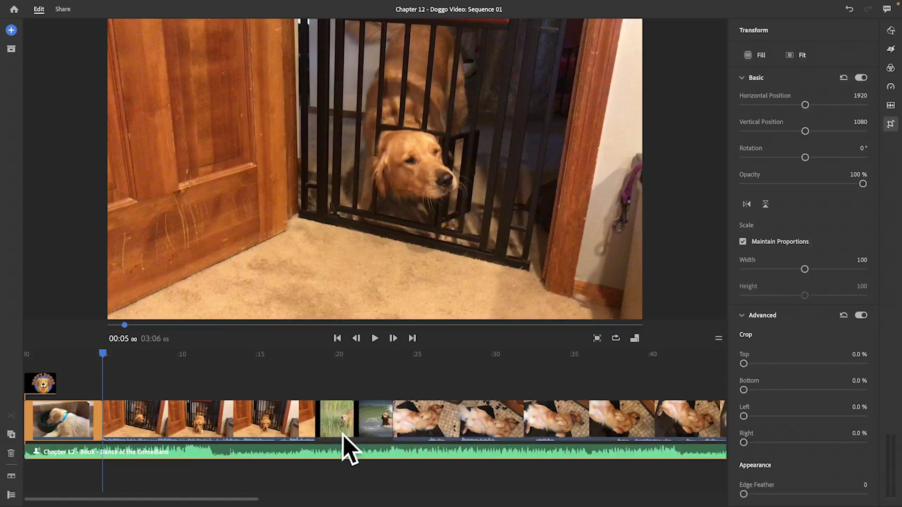
mouse_move(303, 421)
left_mouse_down()
mouse_move(338, 421)
mouse_move(341, 428)
mouse_move(322, 419)
mouse_move(272, 419)
mouse_move(315, 419)
left_mouse_up()
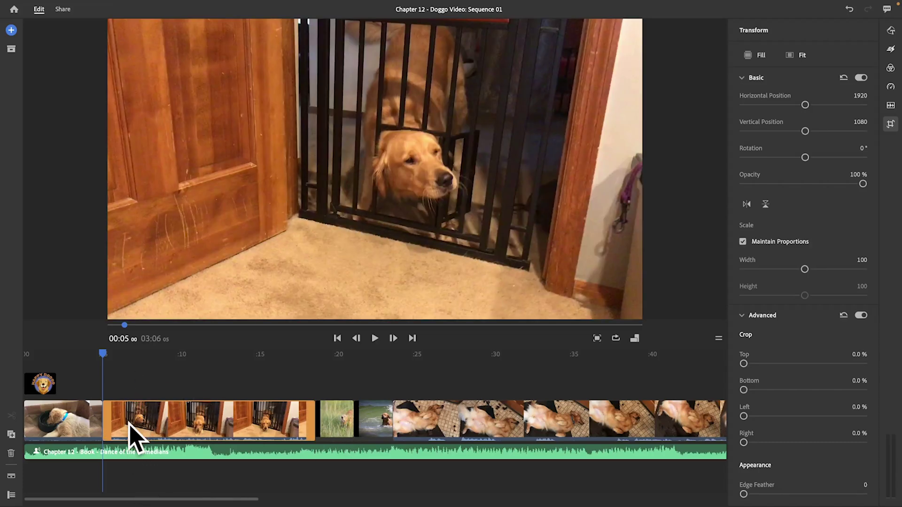
left_click(69, 427)
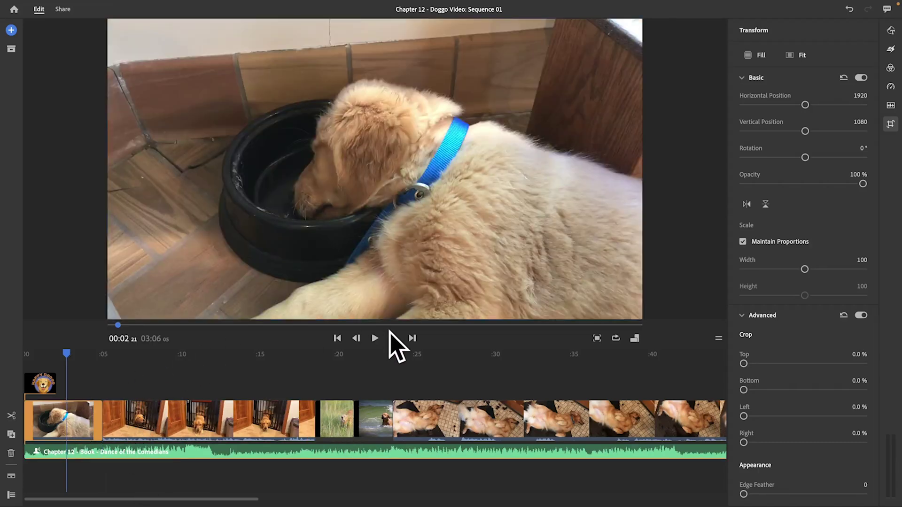
left_click(412, 338)
left_click(70, 428)
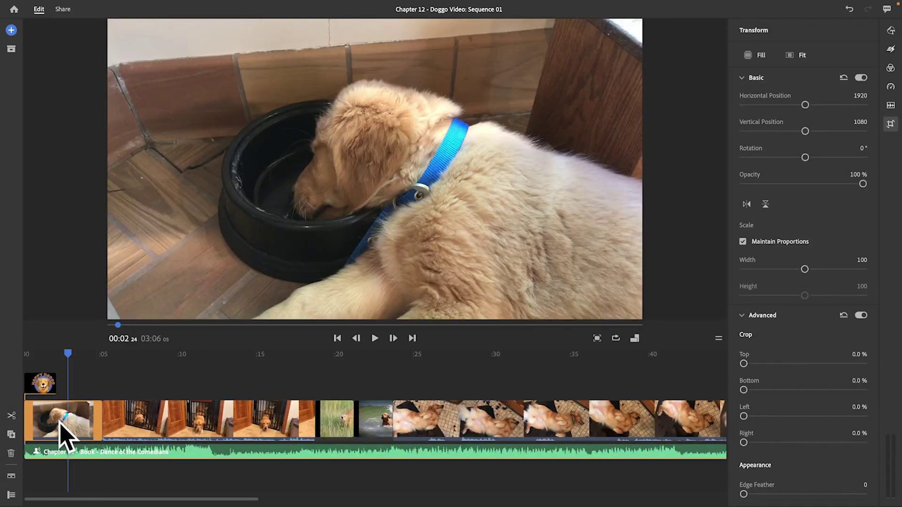
Step: Trim the end of the clip with the dog at the gate to the 13-second mark
left_click(216, 429)
left_click_drag(217, 354, 230, 353)
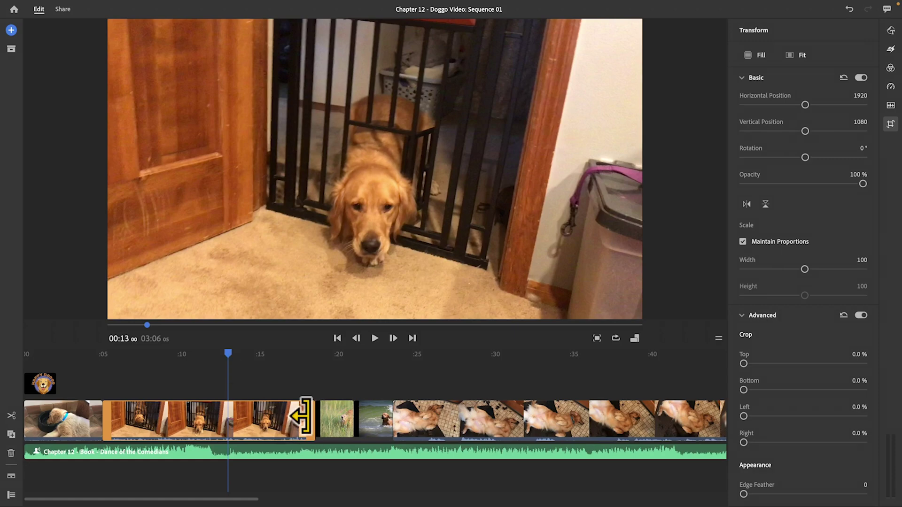
left_click_drag(308, 415, 221, 417)
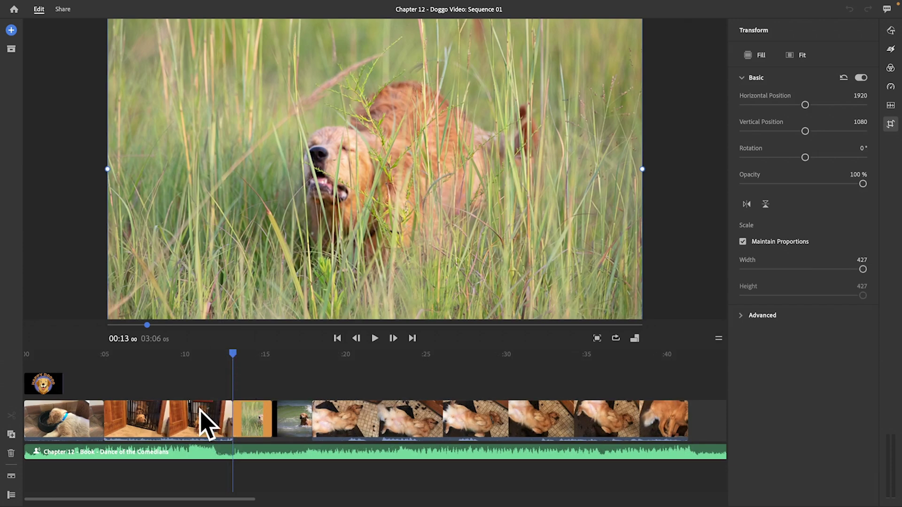
Step: Set the grass photo's clip duration to 00:02:00
left_click(288, 422)
left_click(258, 421)
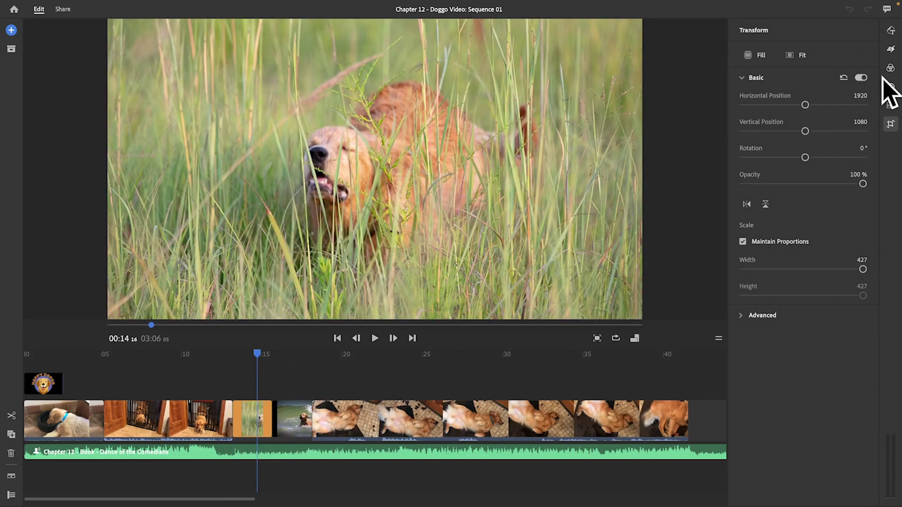
left_click(890, 88)
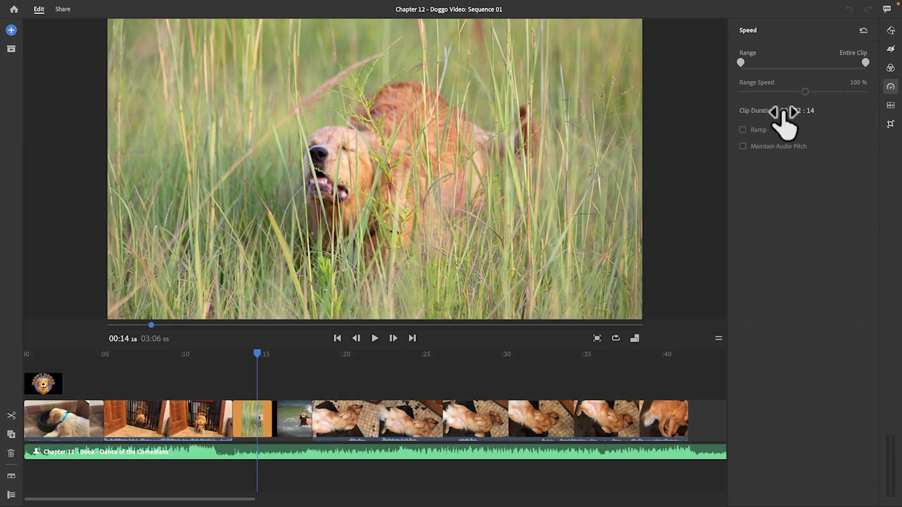
left_click(802, 111)
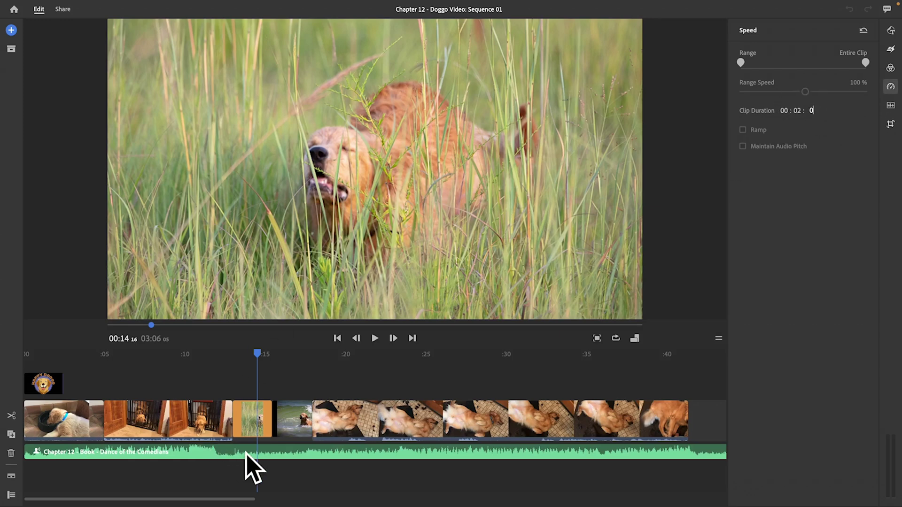
Step: Set the clip duration of the photo with the dog in the waves to 00:02:00
left_click(290, 417)
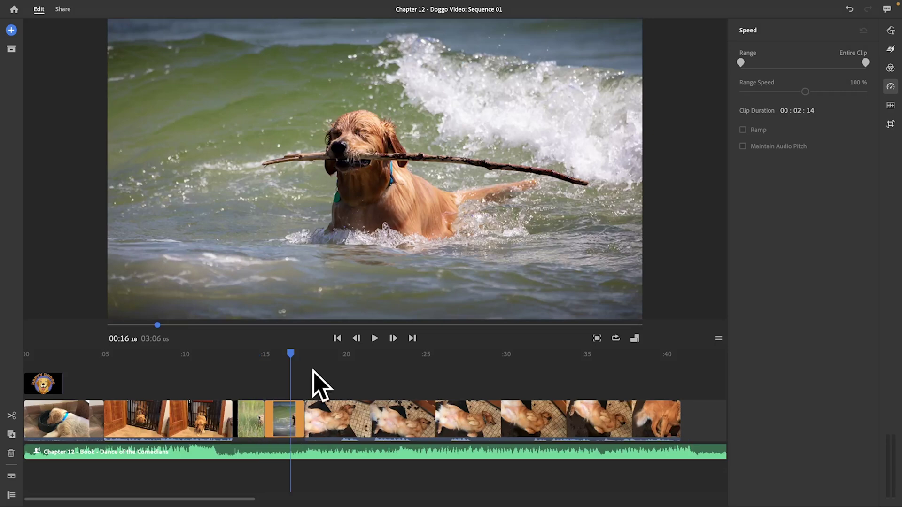
left_click(813, 111)
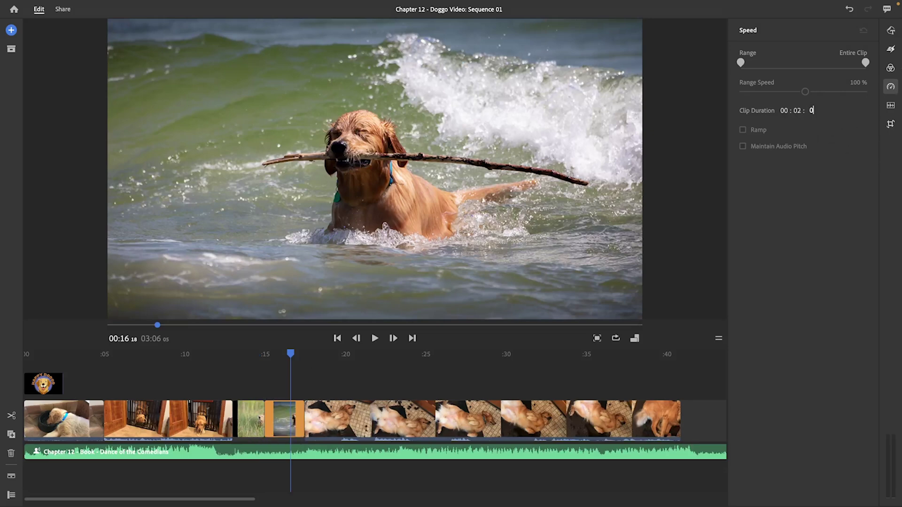
type("0")
key("Return")
left_click(252, 422)
left_click(281, 425)
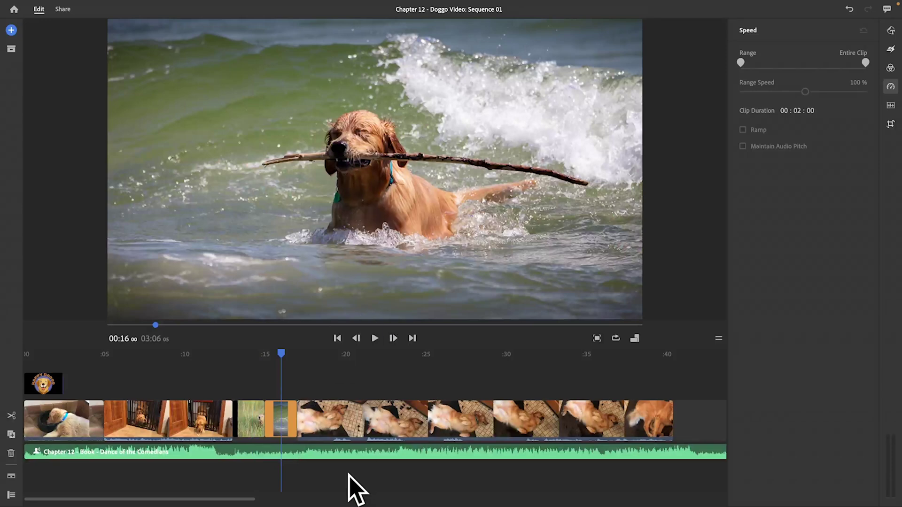
Step: Speed up the rolling-dog clip by setting its duration to 00:13:00, and check where the clip ends
left_click(350, 425)
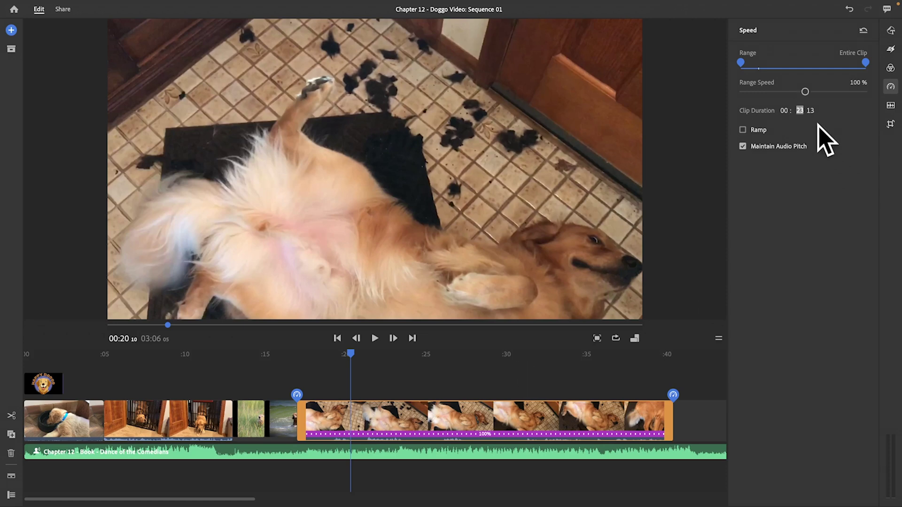
key("Tab")
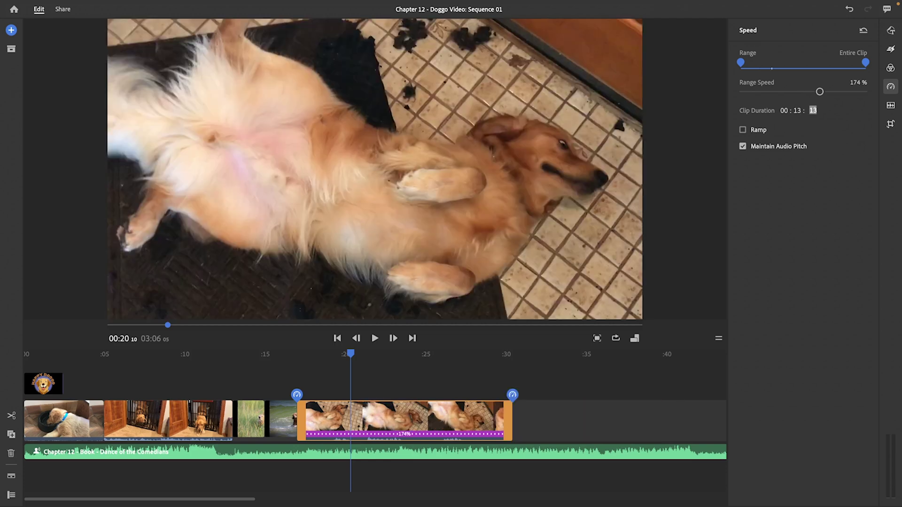
type("0")
key("Tab")
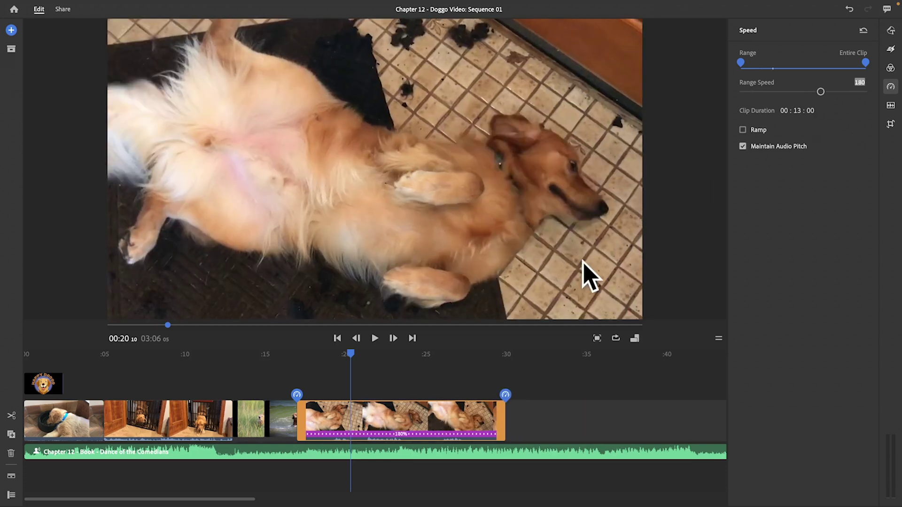
left_click(412, 338)
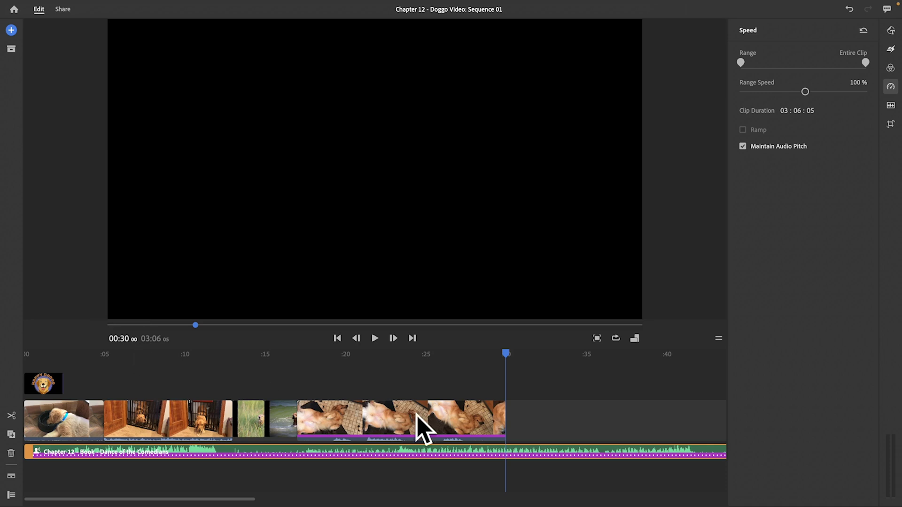
left_click(417, 434)
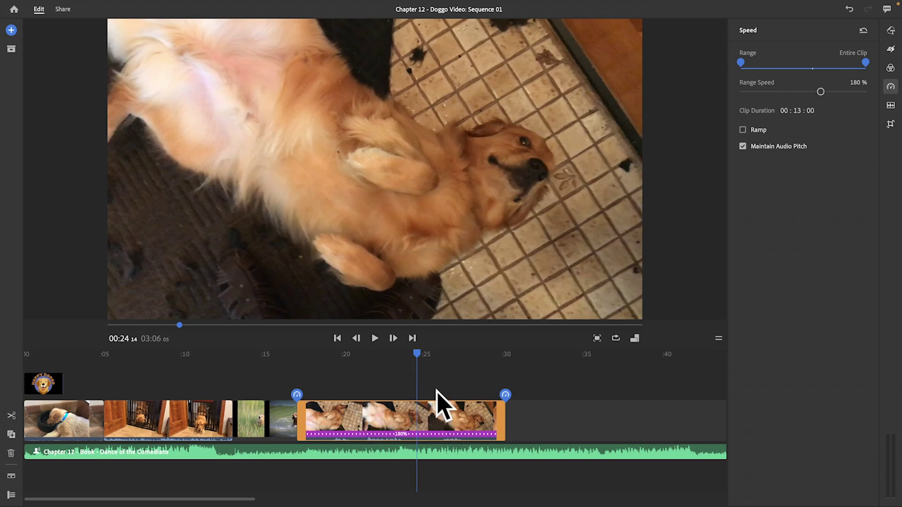
Step: Split the rolling-dog clip at the 22-second mark
left_click_drag(409, 352, 395, 371)
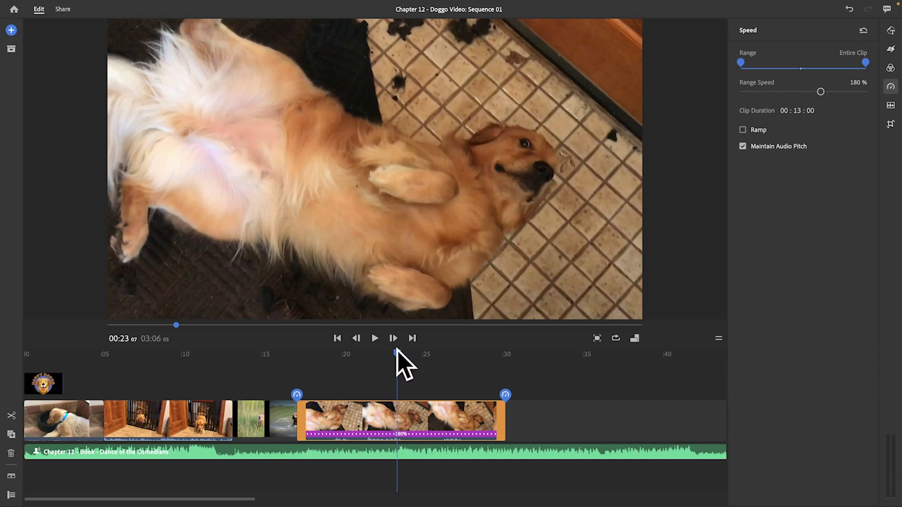
left_click_drag(400, 353, 383, 354)
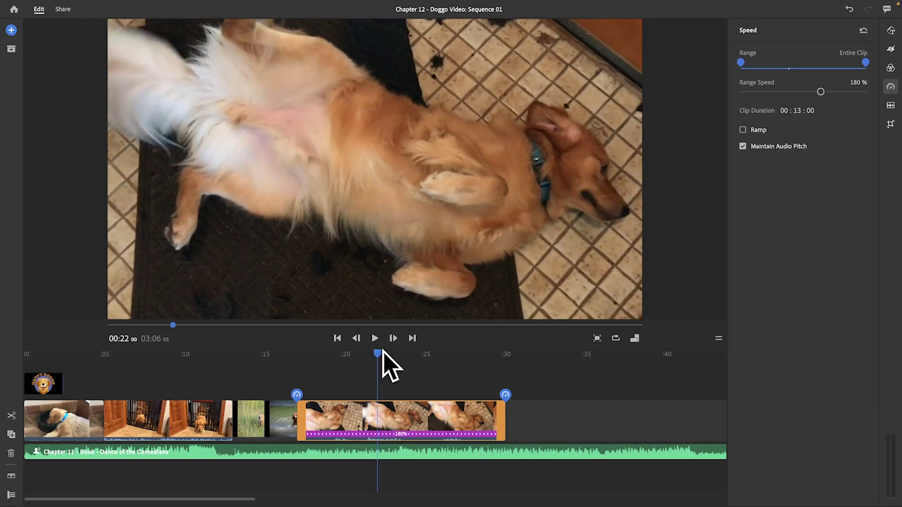
left_click(9, 416)
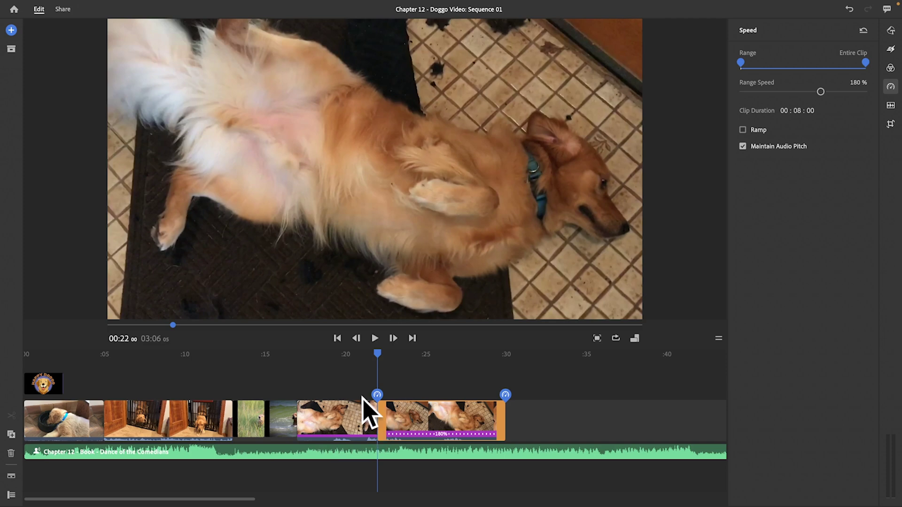
Step: Move the photo of the dog in the waves between the two halves of the rolling-dog clip
left_click(286, 427)
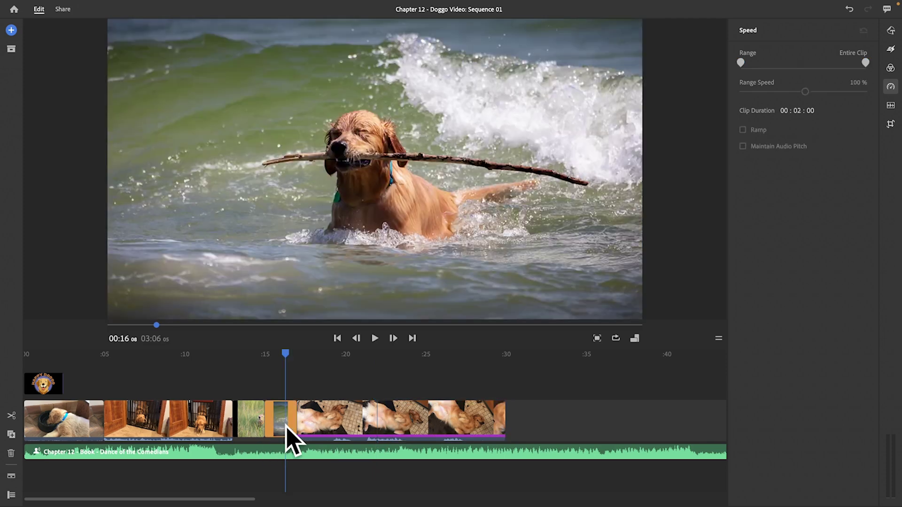
left_click_drag(282, 428, 385, 425)
left_click(367, 415)
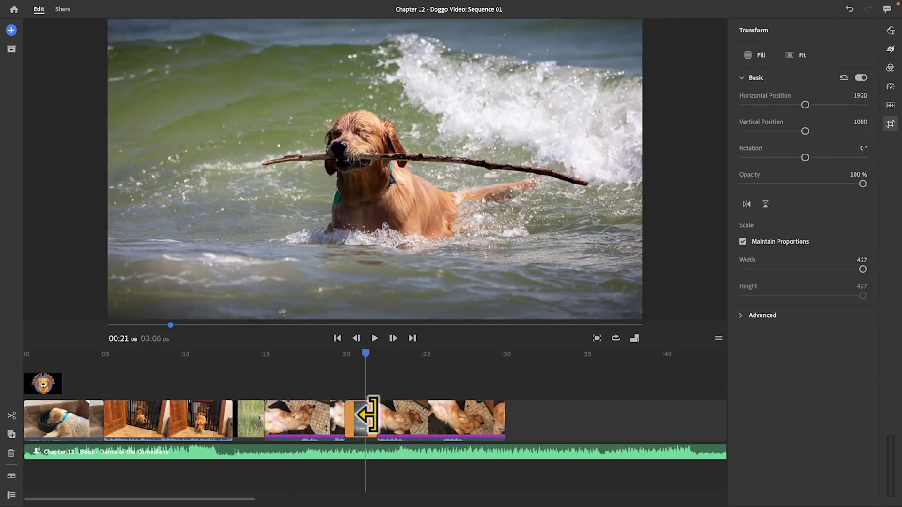
Step: Move the grass photo between the first half of the rolling-dog clip and the waves photo, undoing an accidental trim of it
left_click_drag(254, 426, 313, 426)
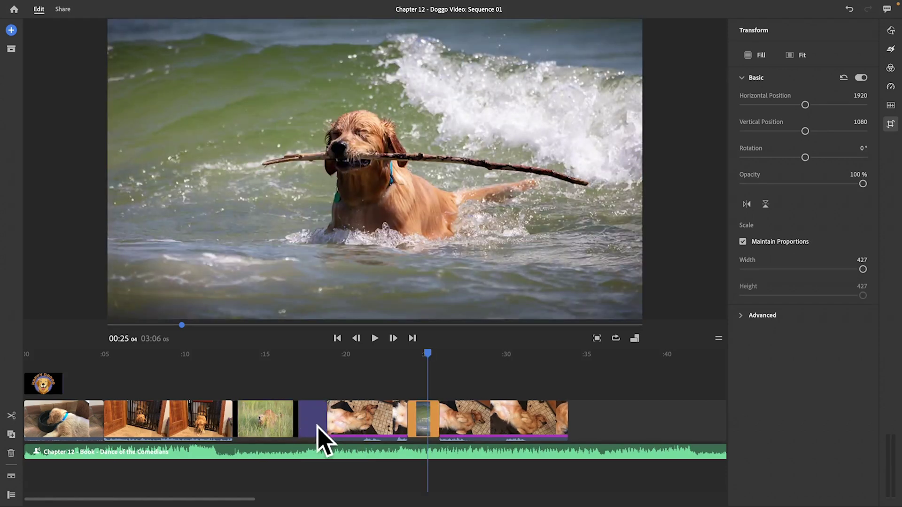
key("super+z")
left_click_drag(255, 424, 346, 437)
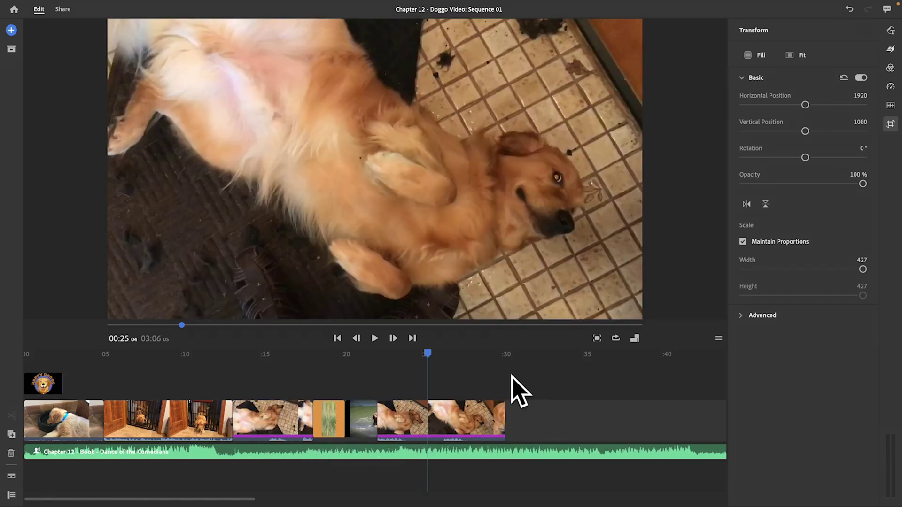
Step: Trim the end of the Dance of the Comedians music track to the 30-second mark, where the visuals end
mouse_move(246, 502)
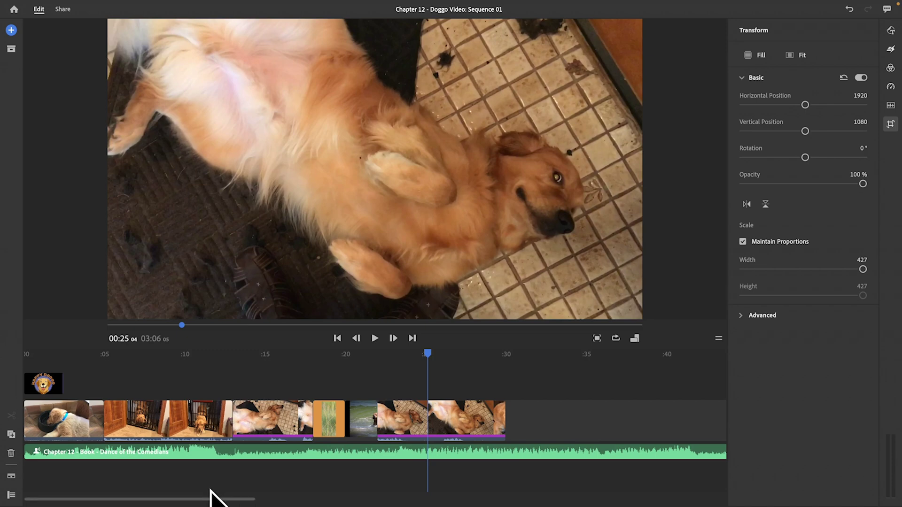
scroll(217, 499, "right", 5)
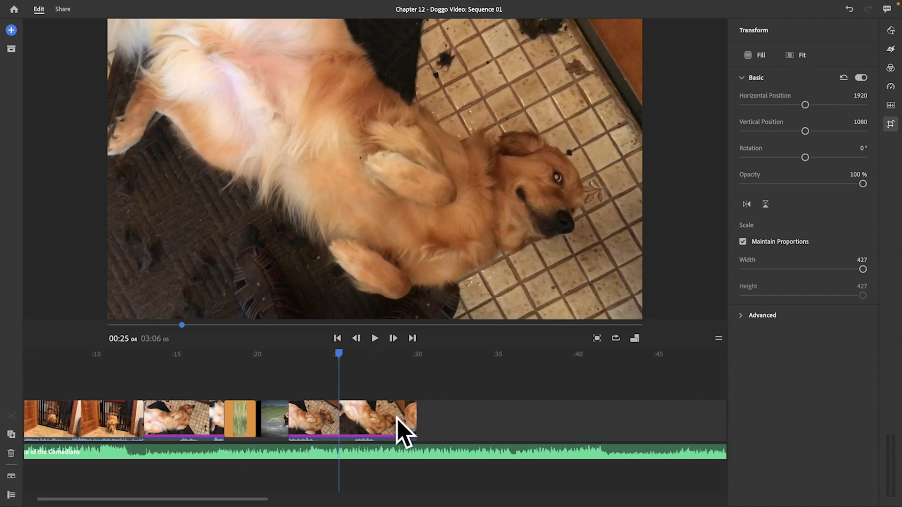
left_click(413, 338)
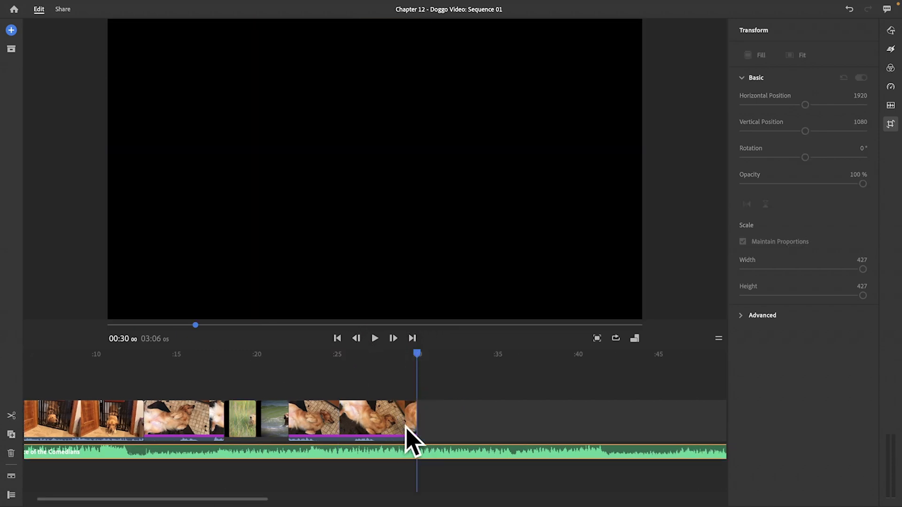
left_click_drag(232, 497, 594, 505)
left_click_drag(361, 451, 2, 455)
left_click_drag(451, 499, 381, 499)
left_click_drag(552, 497, 671, 499)
left_click_drag(499, 498, 368, 502)
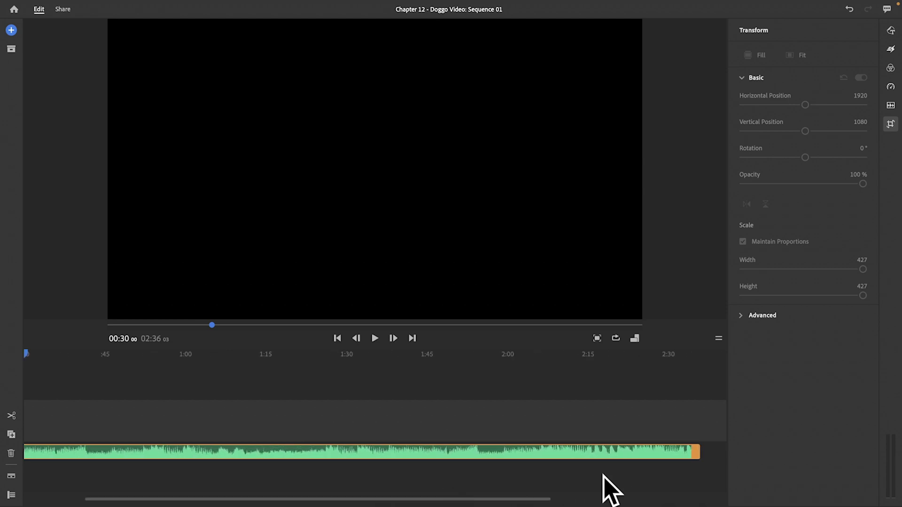
left_click_drag(697, 453, 112, 452)
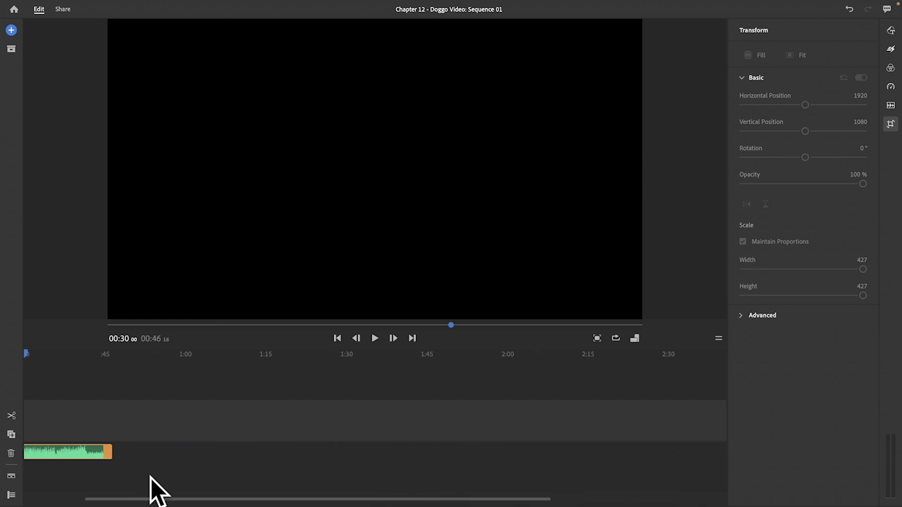
left_click_drag(177, 499, 121, 499)
left_click_drag(255, 452, 167, 454)
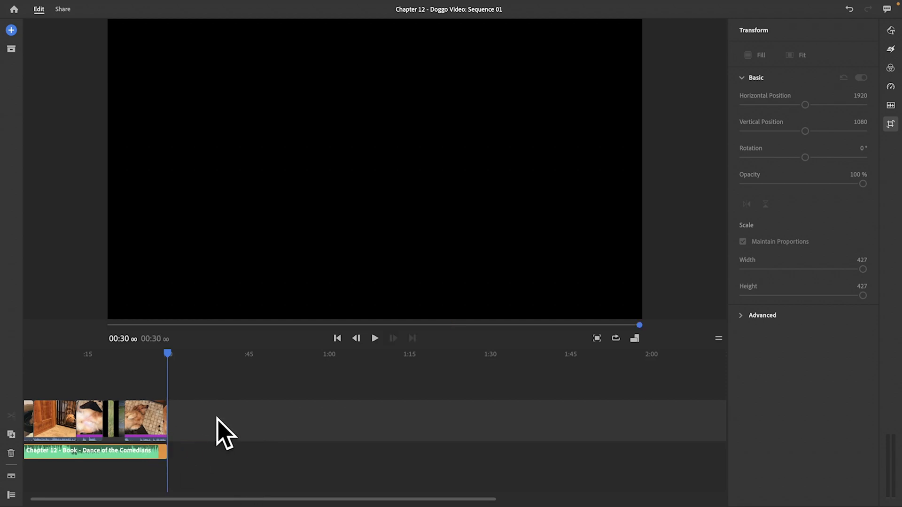
Step: Fit the whole sequence in the timeline, return to its start and scrub through the opening clips
left_click_drag(326, 495, 320, 495)
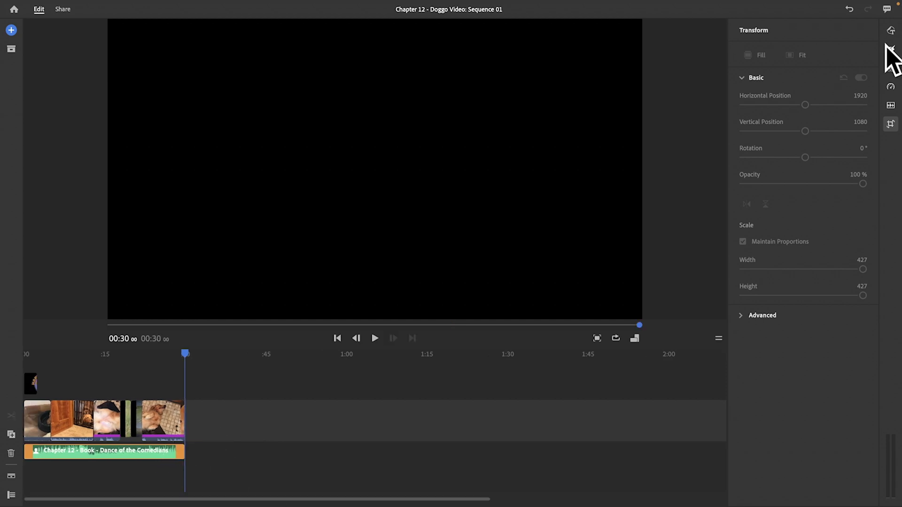
left_click(889, 31)
left_click(889, 30)
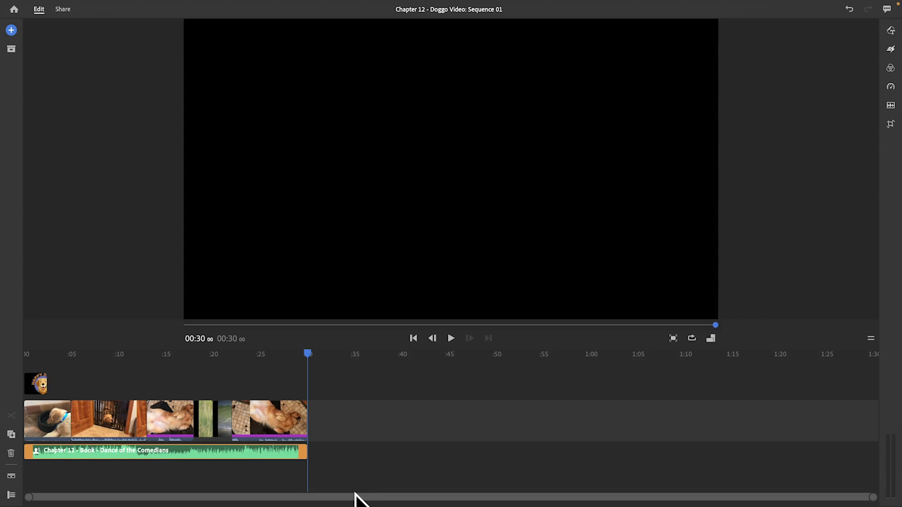
left_click_drag(876, 498, 656, 497)
left_click_drag(455, 498, 282, 493)
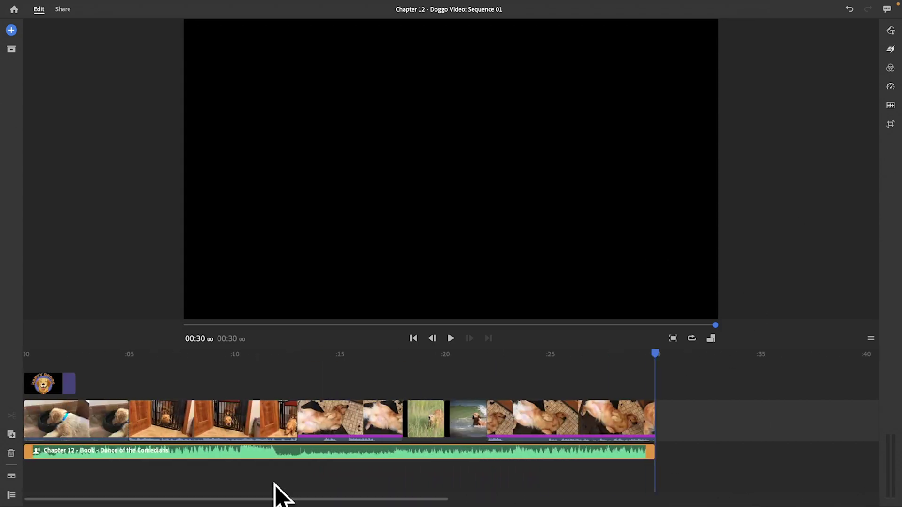
left_click(413, 337)
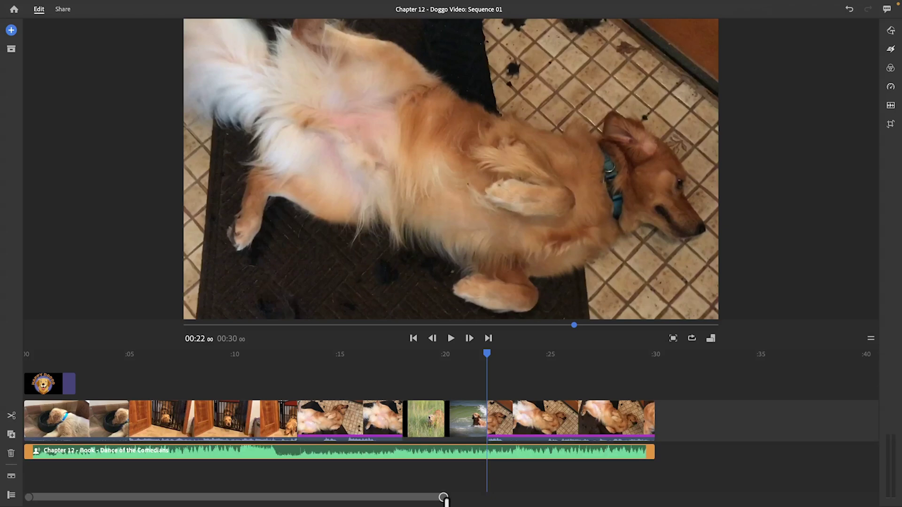
left_click_drag(444, 498, 455, 498)
left_click(413, 339)
left_click(413, 338)
left_click(414, 338)
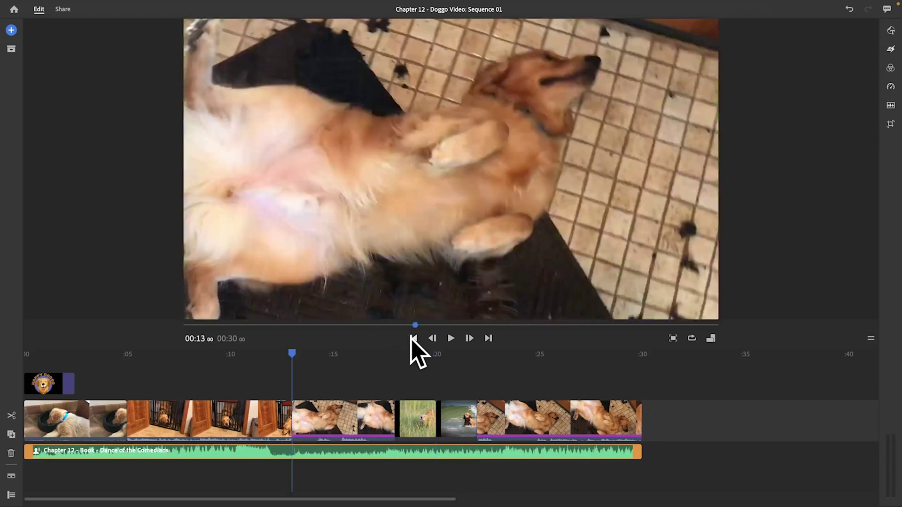
left_click(413, 338)
left_click_drag(455, 498, 429, 498)
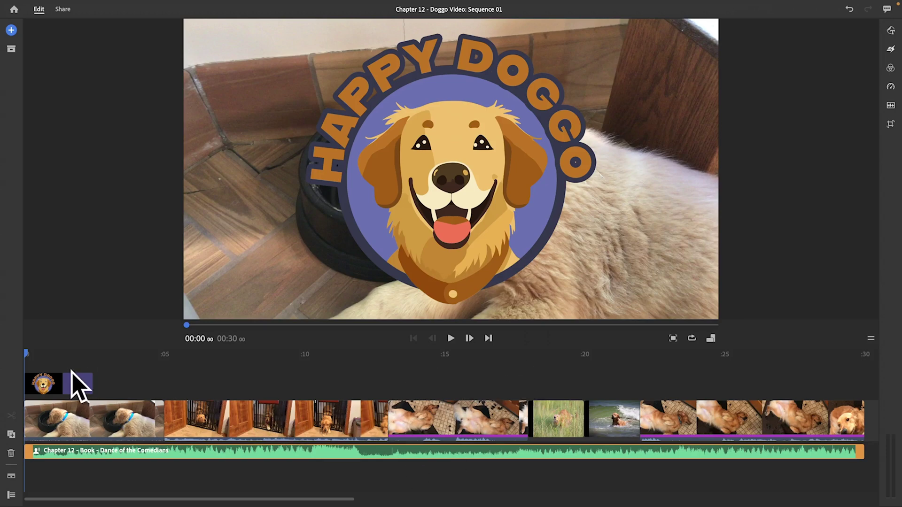
left_click_drag(27, 353, 213, 380)
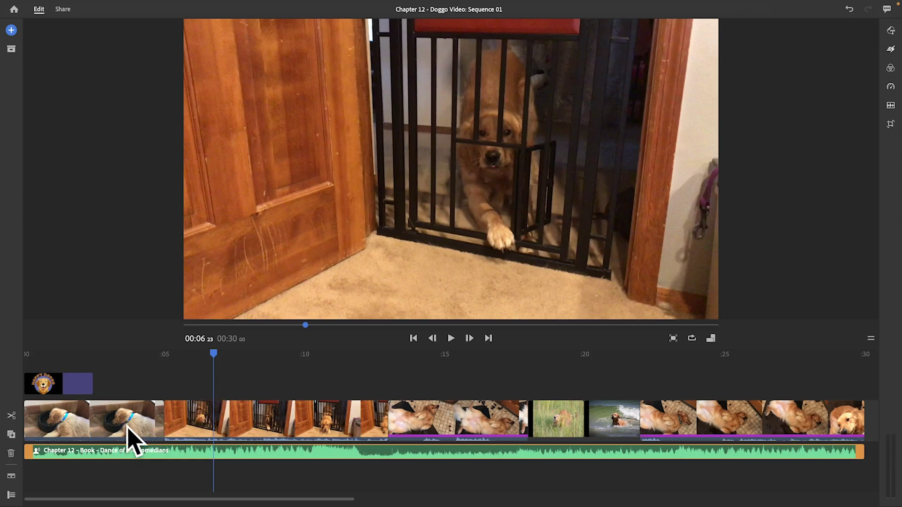
Step: Try the Slide Down transition on the Happy Doggo logo, replace it with Wipe Down, and preview the result
left_click(57, 385)
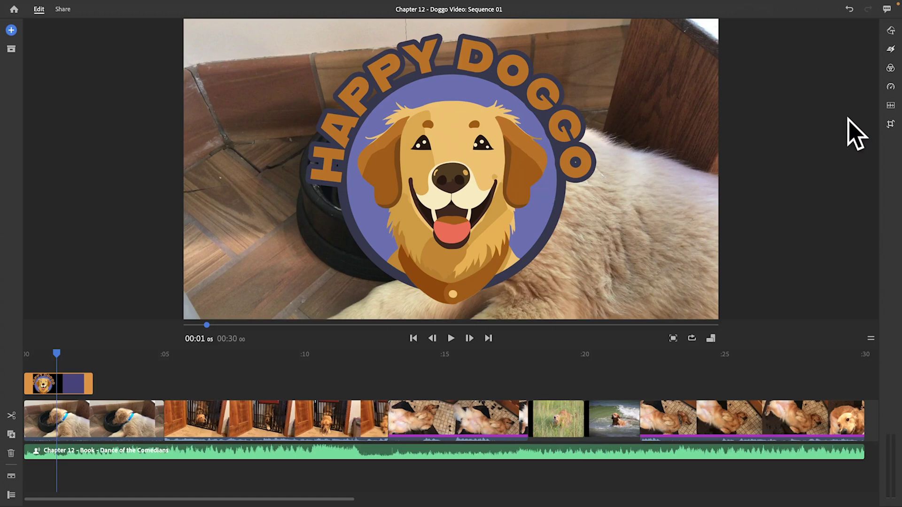
left_click(896, 47)
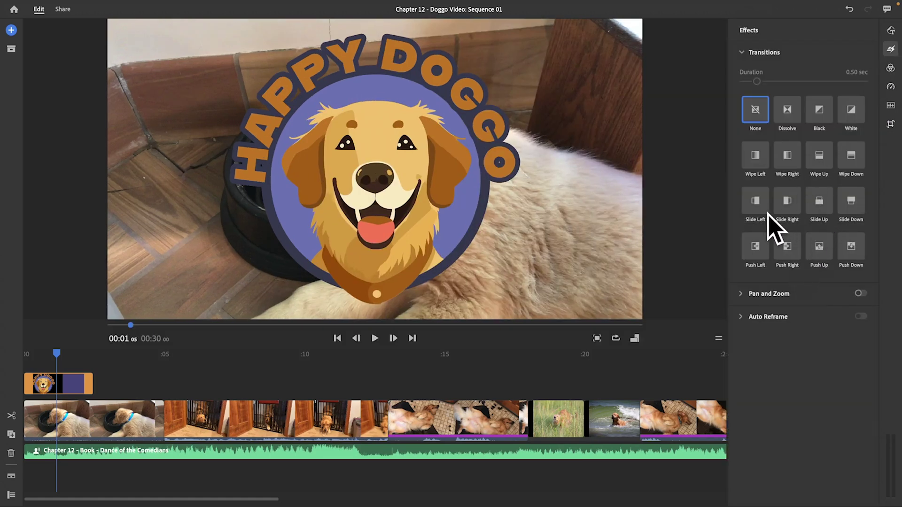
left_click(851, 202)
mouse_move(56, 353)
left_mouse_down()
mouse_move(27, 355)
mouse_move(38, 355)
left_mouse_up()
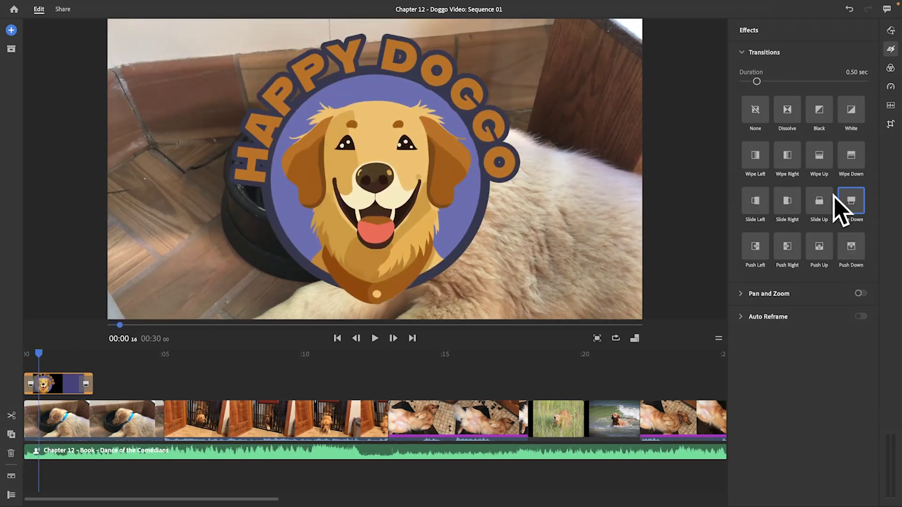
left_click(850, 157)
left_click_drag(35, 355, 96, 370)
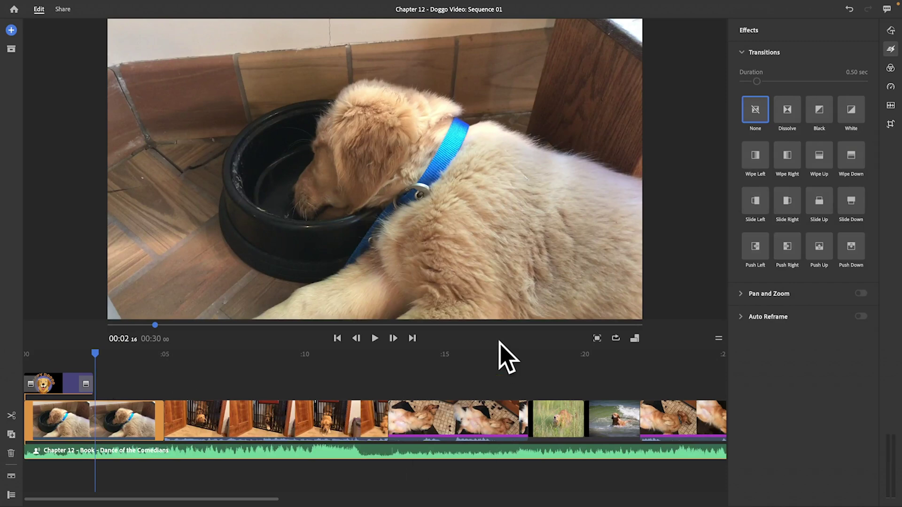
Step: Add a Black transition to the start of the puppy clip and set its duration to 1 second
left_click(136, 458)
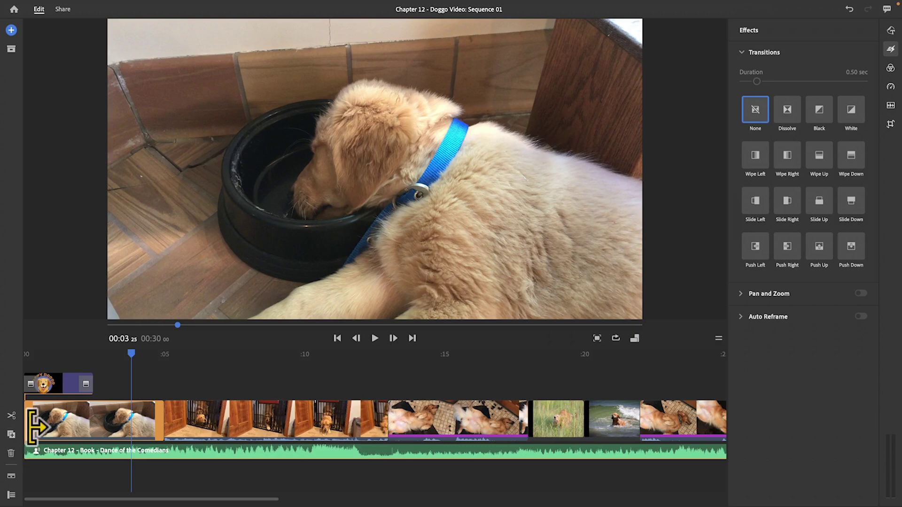
left_click_drag(820, 118, 34, 435)
left_click_drag(130, 362, 38, 362)
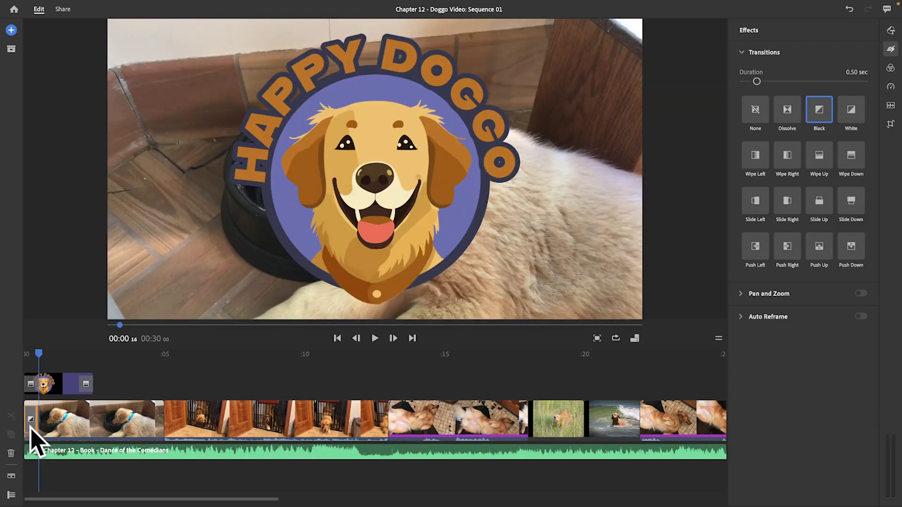
left_click_drag(42, 353, 48, 353)
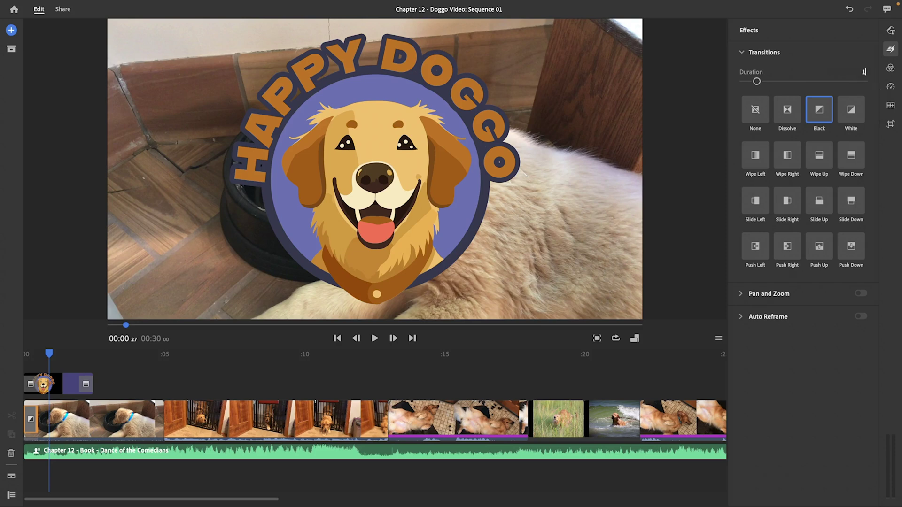
key("Return")
Step: Add a Dissolve transition between the puppy clip and the clip with the dog at the gate, and preview it
left_click_drag(48, 353, 160, 356)
left_click_drag(791, 116, 174, 423)
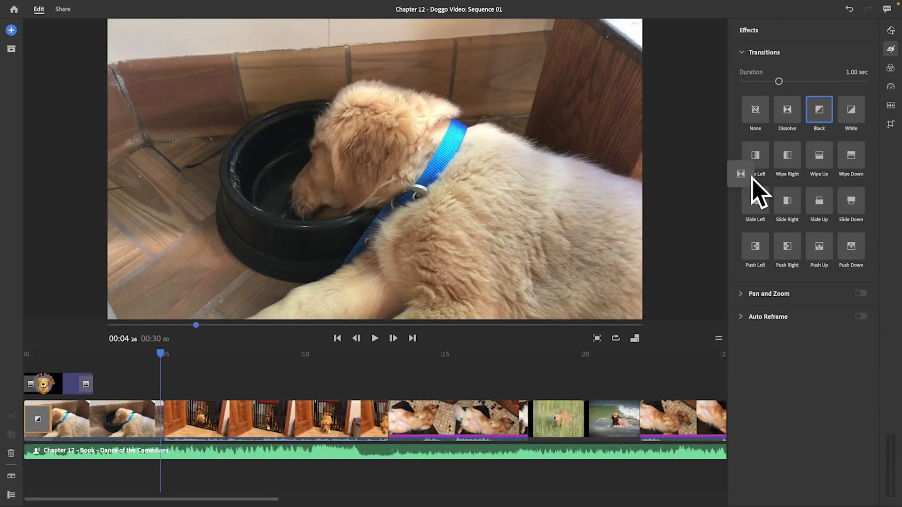
left_click(157, 355)
mouse_move(157, 355)
left_mouse_down()
mouse_move(185, 355)
mouse_move(160, 355)
left_mouse_up()
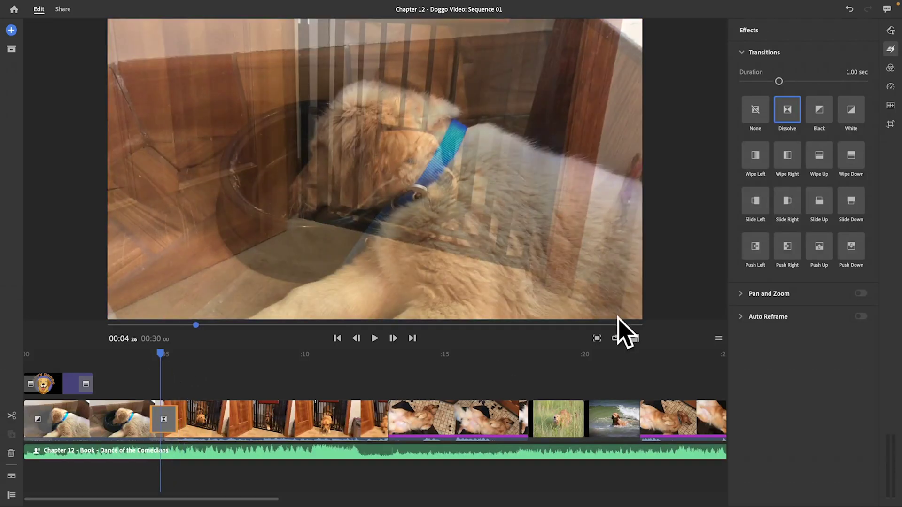
Step: Set the duration of the Dissolve between the puppy clip and the gate clip to 0.50 seconds
left_click(862, 81)
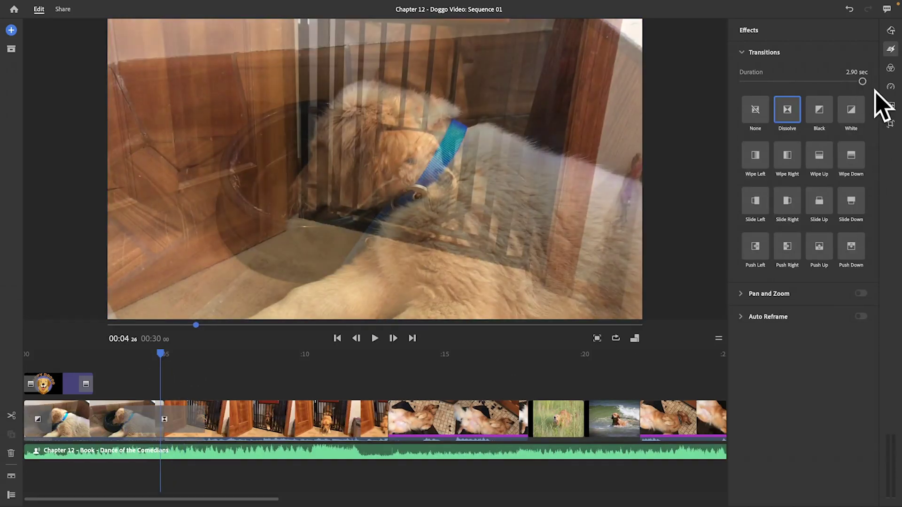
left_click(848, 71)
type(".5")
key("Return")
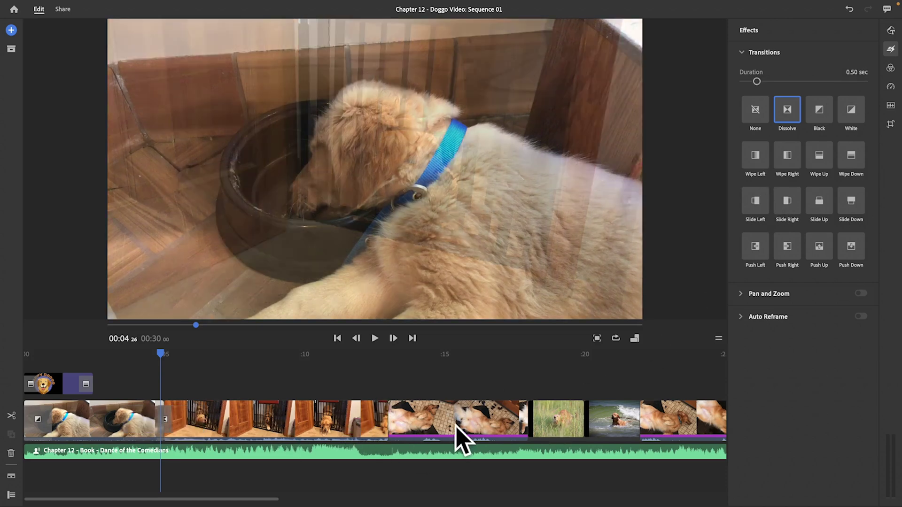
Step: Add Dissolve transitions to the gate, tile-floor, grass and final clips so every remaining cut between clips dissolves
left_click(324, 424)
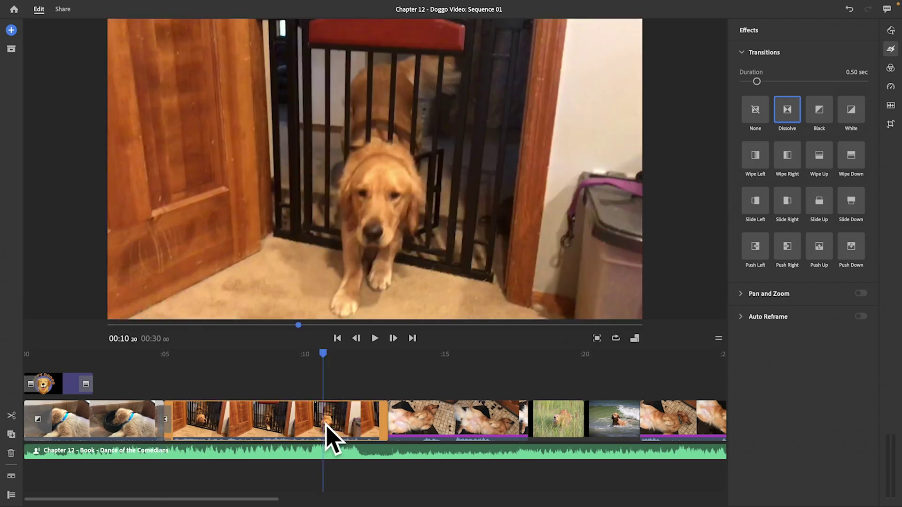
left_click(798, 115)
left_click(442, 425)
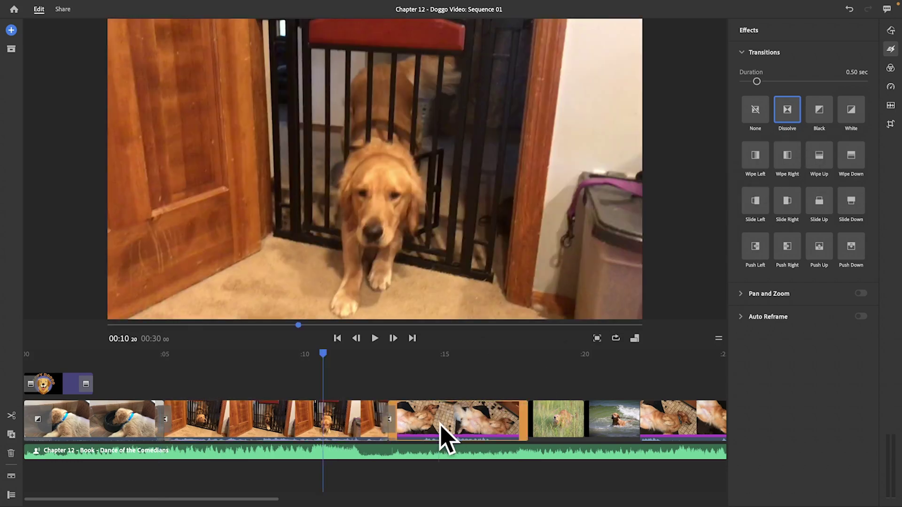
left_click(546, 433)
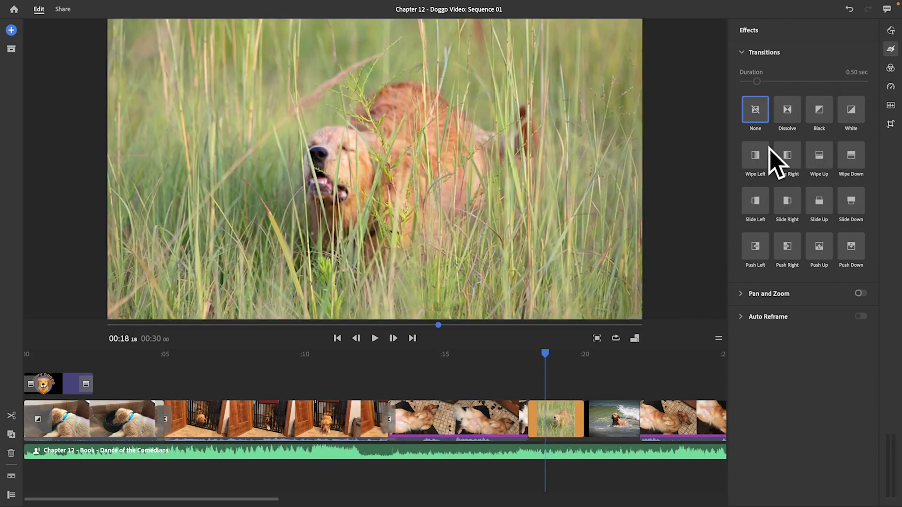
left_click(787, 113)
left_click(674, 410)
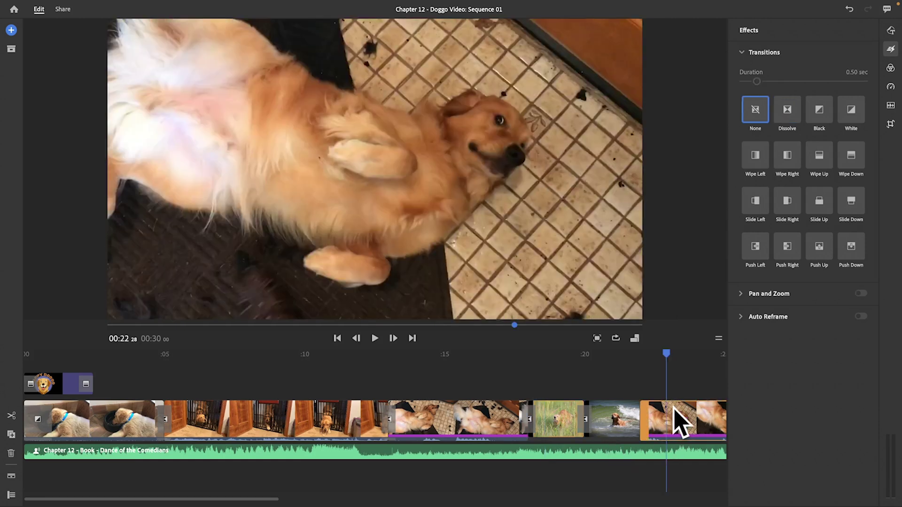
left_click(789, 120)
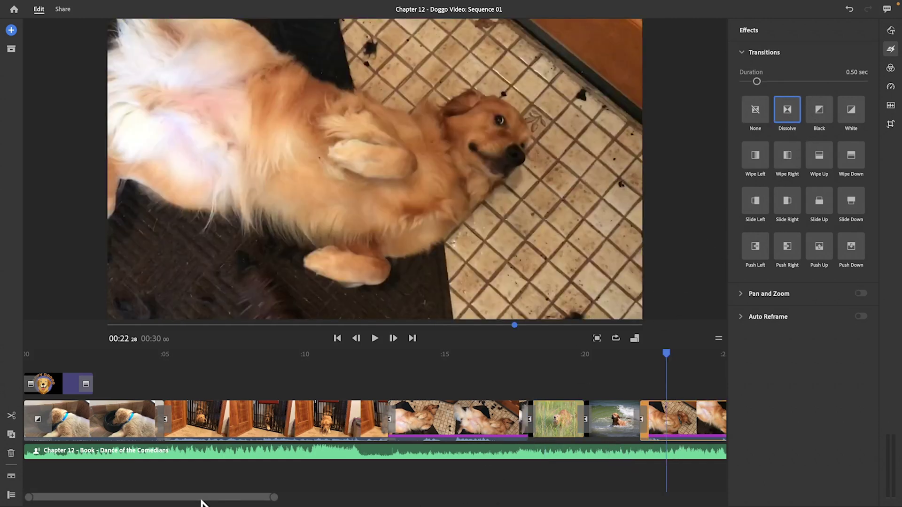
Step: Replace the Dissolve at the end of the final clip with a Black transition, set its duration to 2 seconds, and preview the ending
left_click_drag(201, 501, 279, 497)
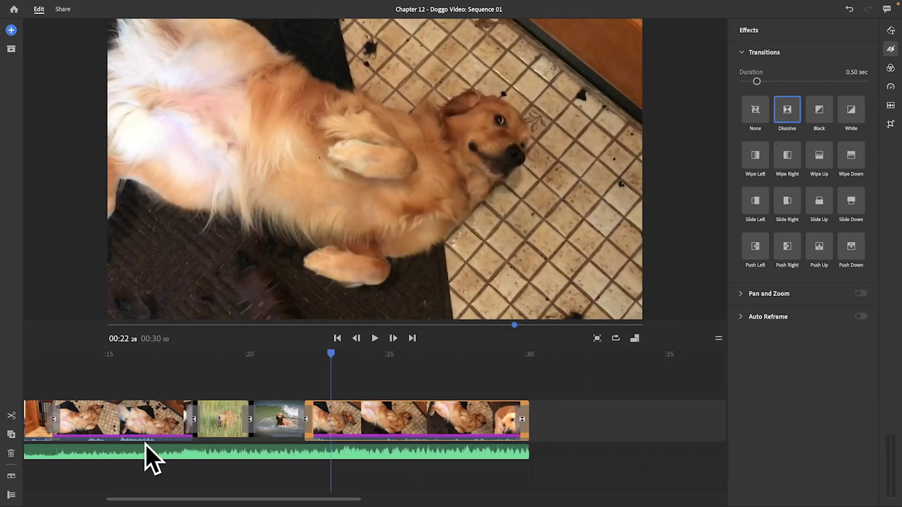
left_click_drag(528, 422, 529, 424)
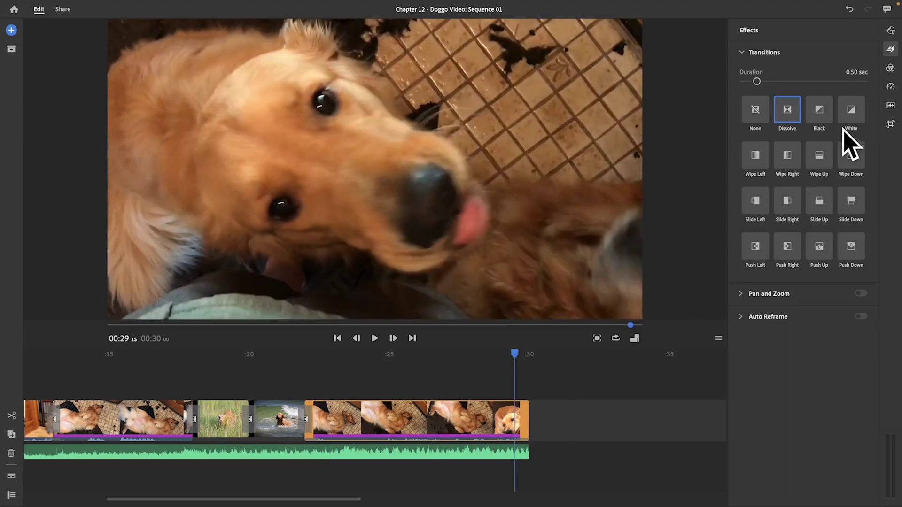
left_click_drag(822, 115, 519, 439)
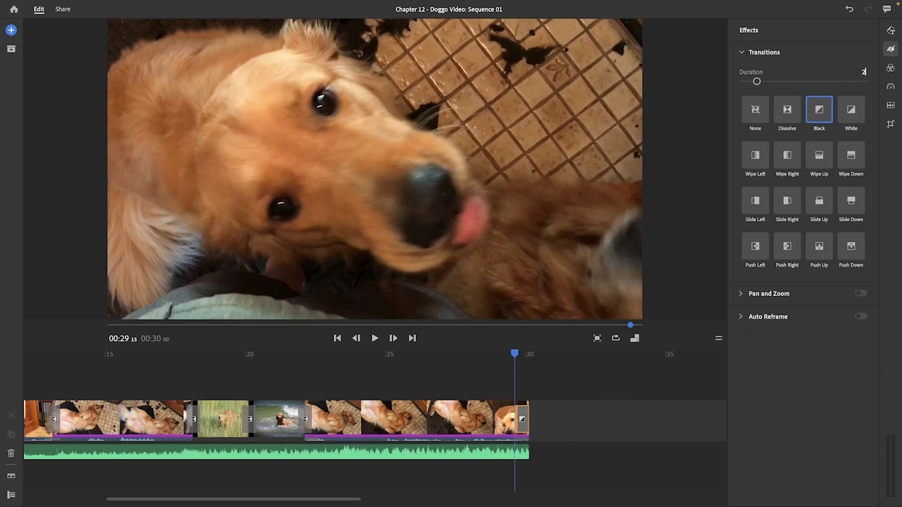
type("2")
key("Return")
mouse_move(515, 353)
left_mouse_down()
mouse_move(471, 352)
mouse_move(532, 353)
left_mouse_up()
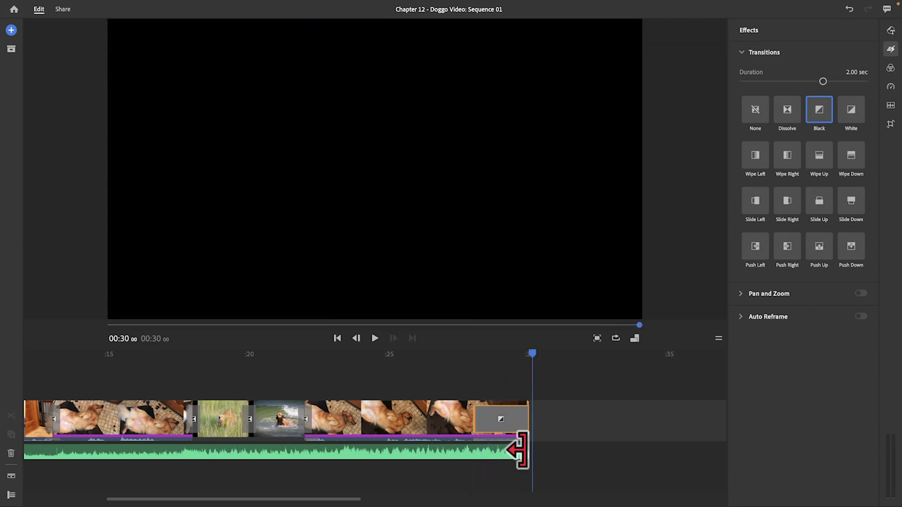
Step: Enable Auto volume, Balance sound and Reduce background noise for the Dance of the Comedians music, keeping its audio type as Voice
left_click_drag(316, 500, 195, 500)
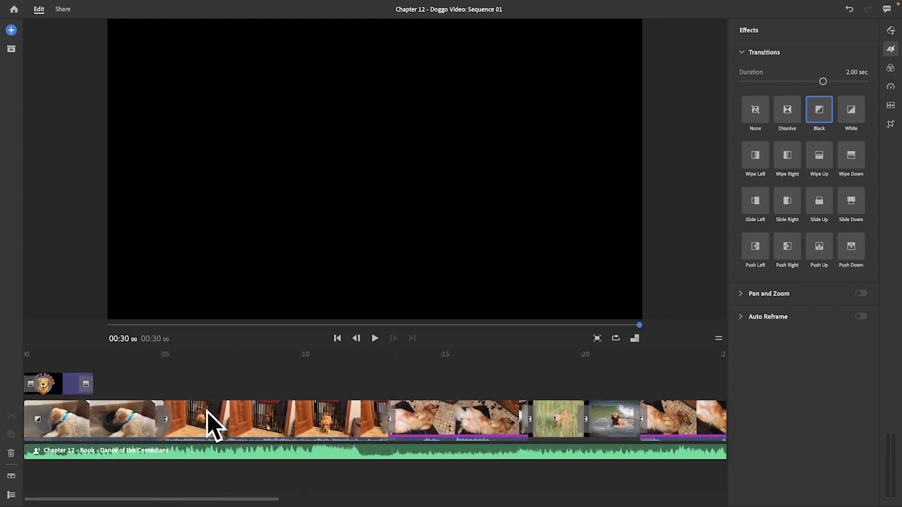
left_click(330, 455)
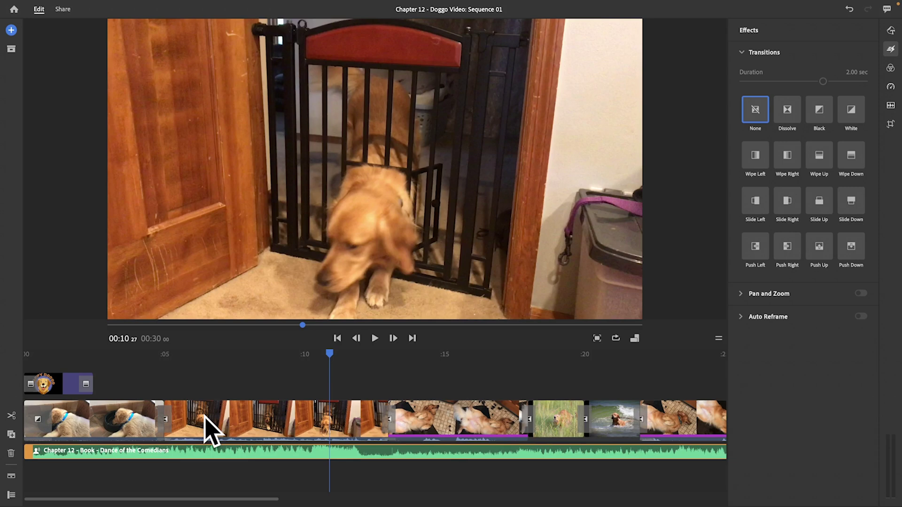
scroll(399, 418, "right", 1)
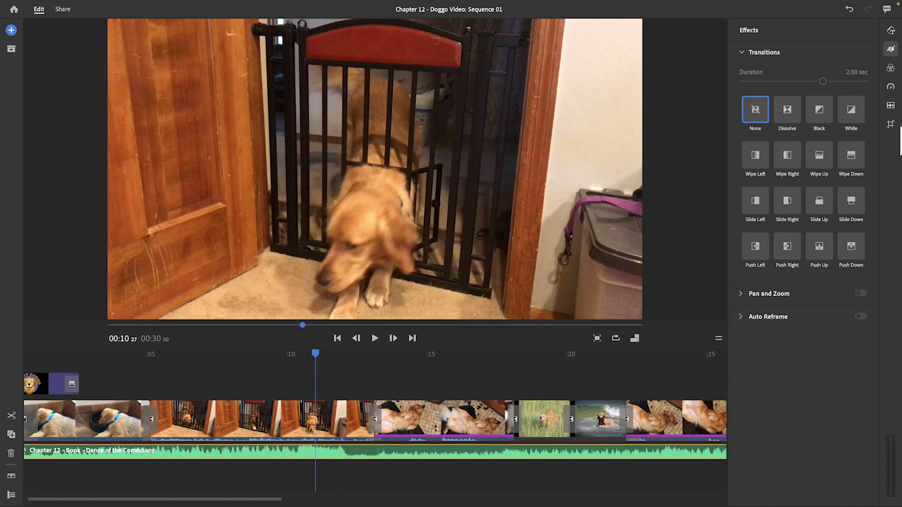
scroll(305, 434, "left", 1)
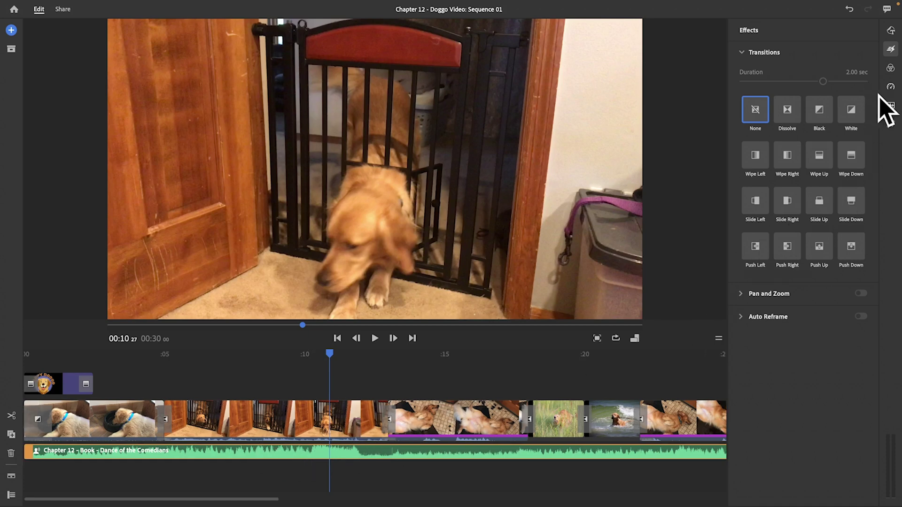
left_click(890, 105)
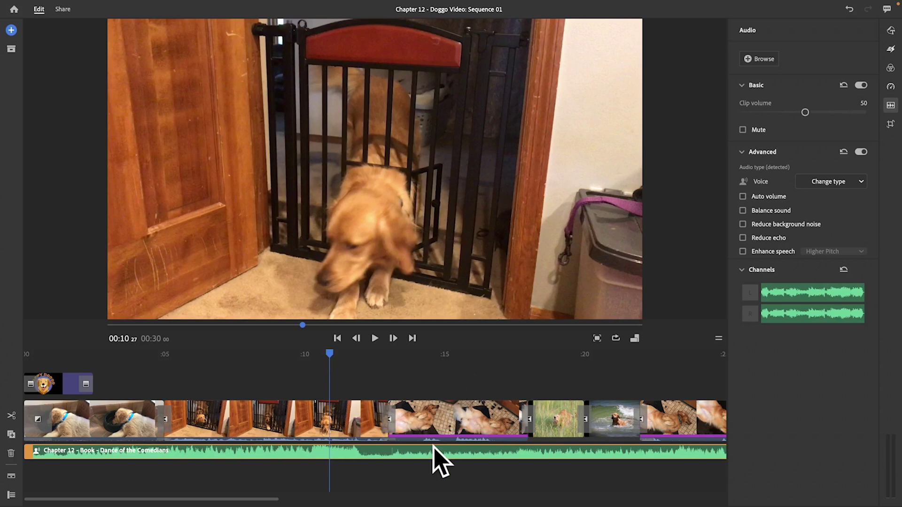
left_click(858, 183)
left_click(841, 211)
left_click(831, 181)
left_click(826, 197)
left_click(771, 211)
left_click(774, 225)
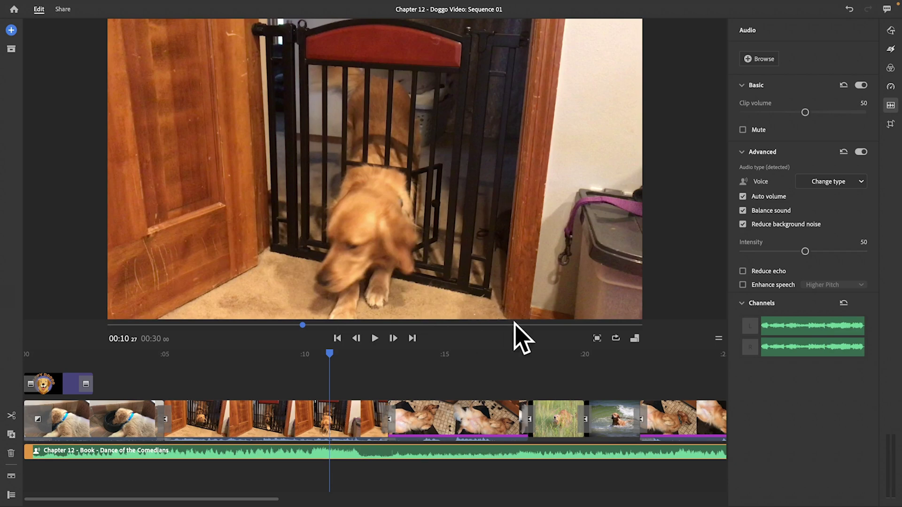
Step: Expand the audio waveforms of the video clips and set the puppy clip's volume to 100
left_click(10, 475)
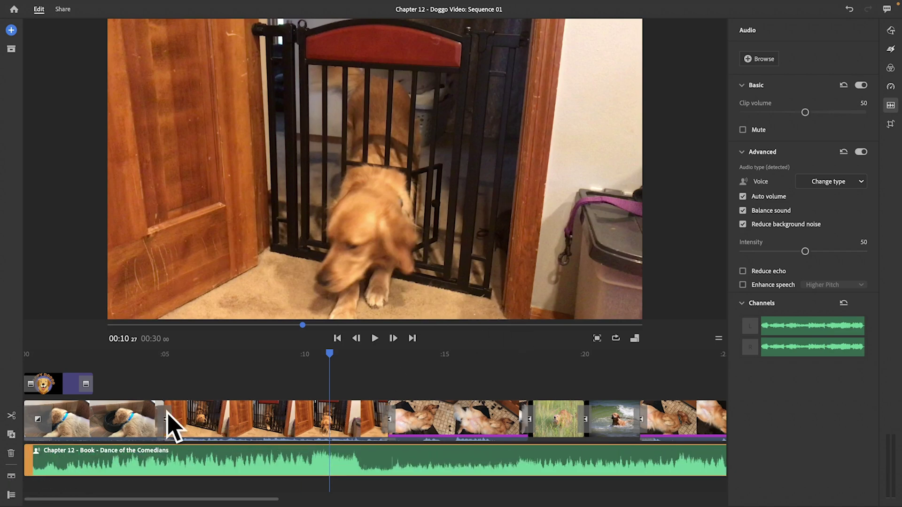
left_click(165, 414)
left_click(110, 426)
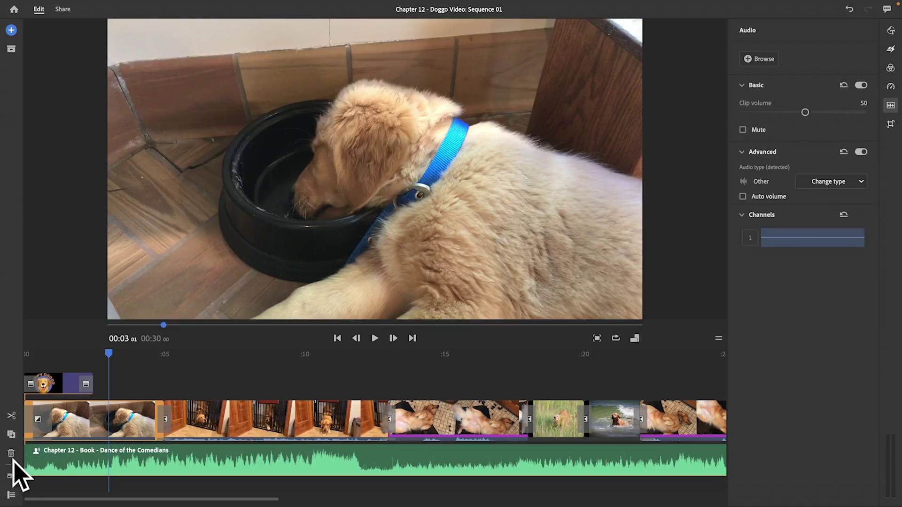
left_click(12, 477)
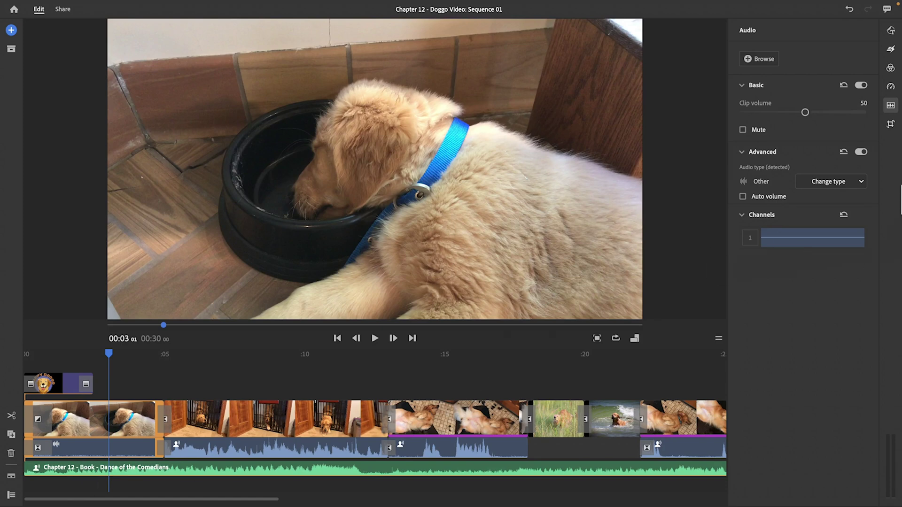
left_click_drag(804, 112, 864, 114)
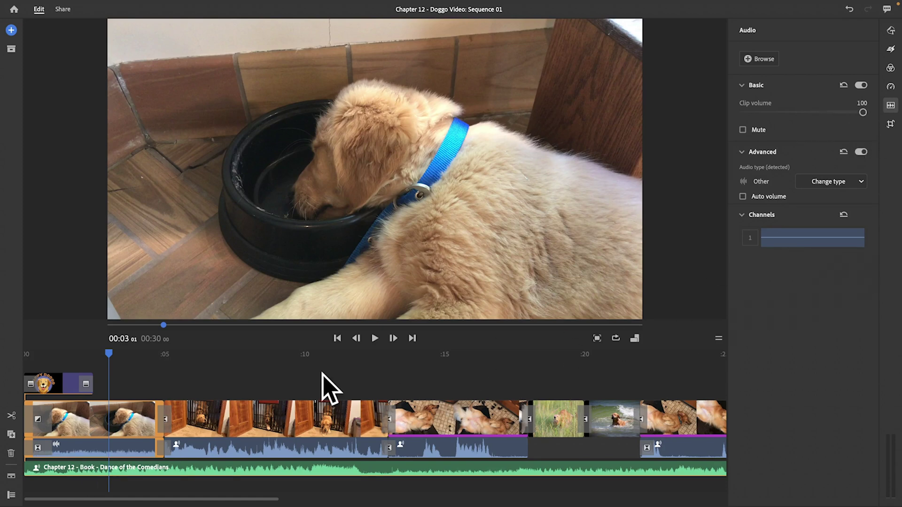
Step: Try muting the gate clip's audio, and turn the mute off again
left_click(233, 449)
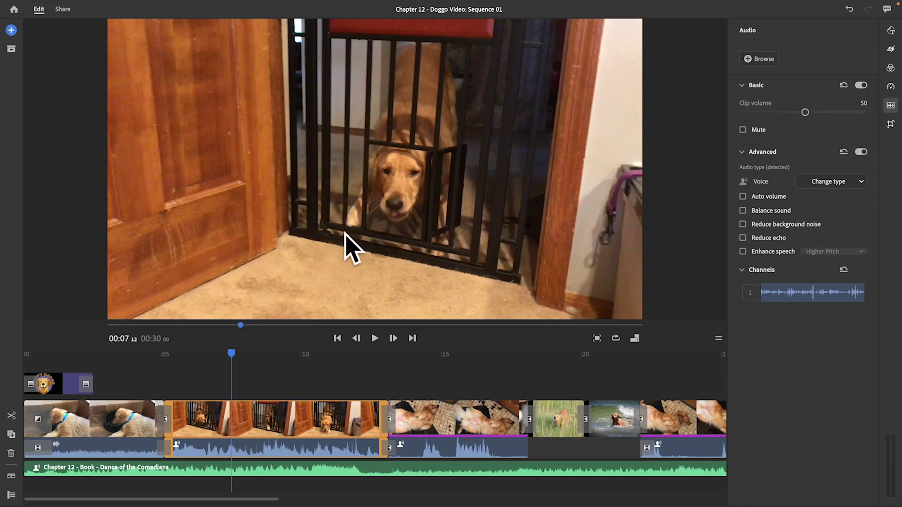
left_click(743, 130)
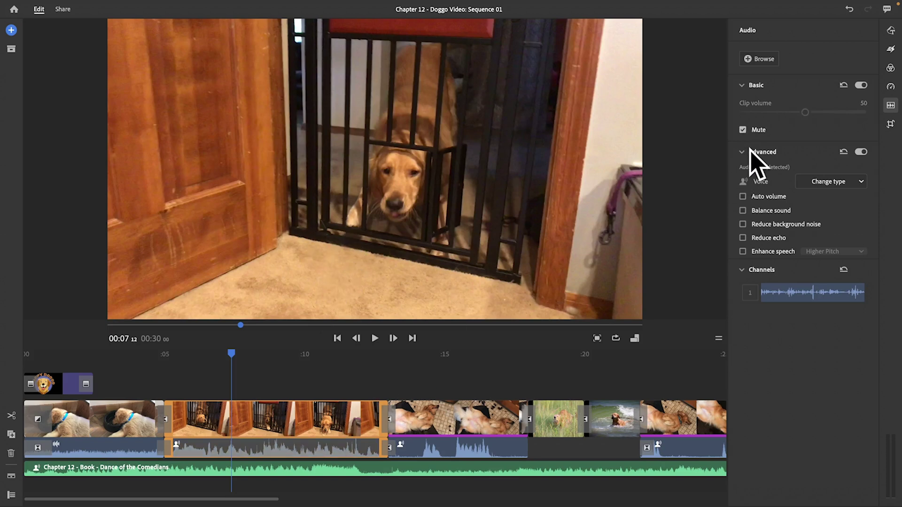
left_click(743, 130)
Step: Separate the gate clip's audio from its video and delete the separated Hello Sir audio clip
right_click(277, 431)
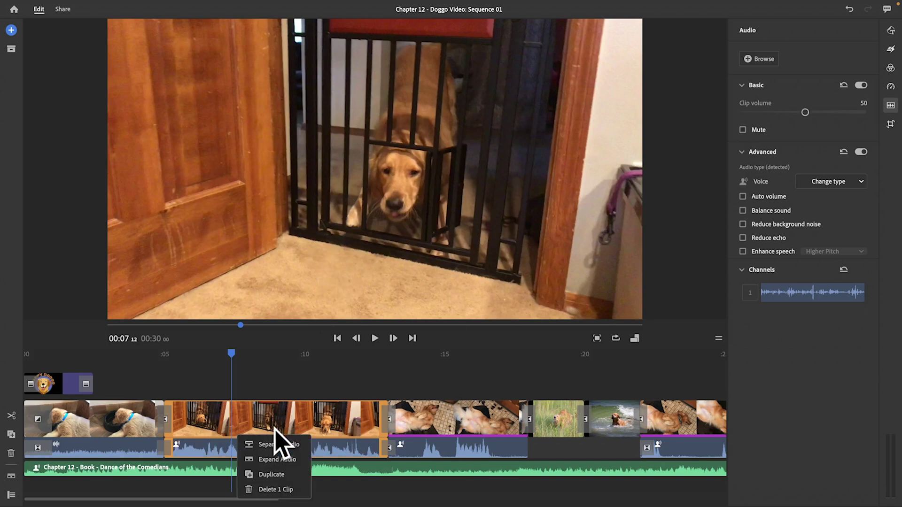
left_click(302, 454)
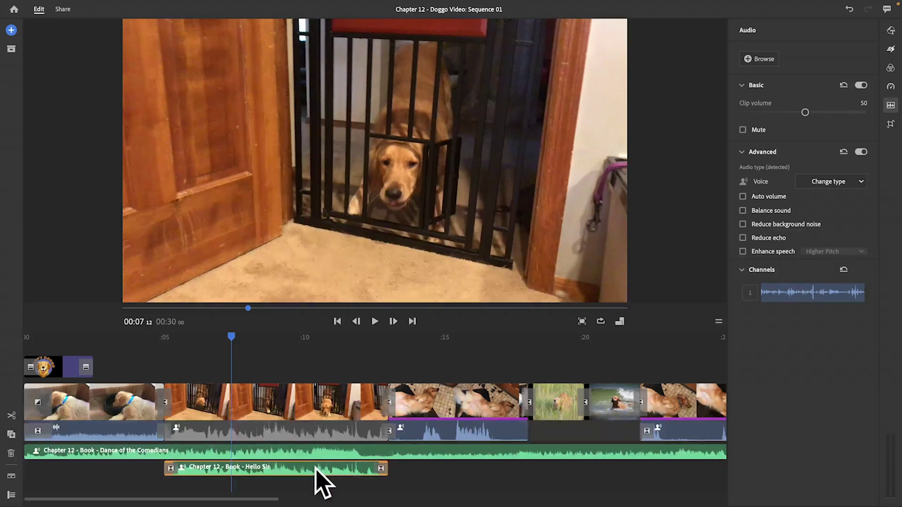
right_click(315, 468)
left_click(312, 454)
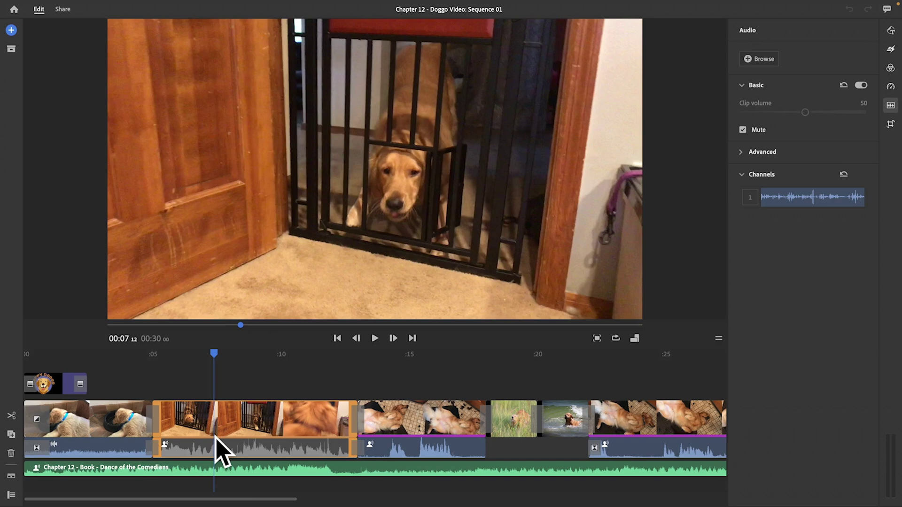
Step: Add a Dissolve transition to the Dance of the Comedians music and set its duration at the start to 1 second
left_click(170, 470)
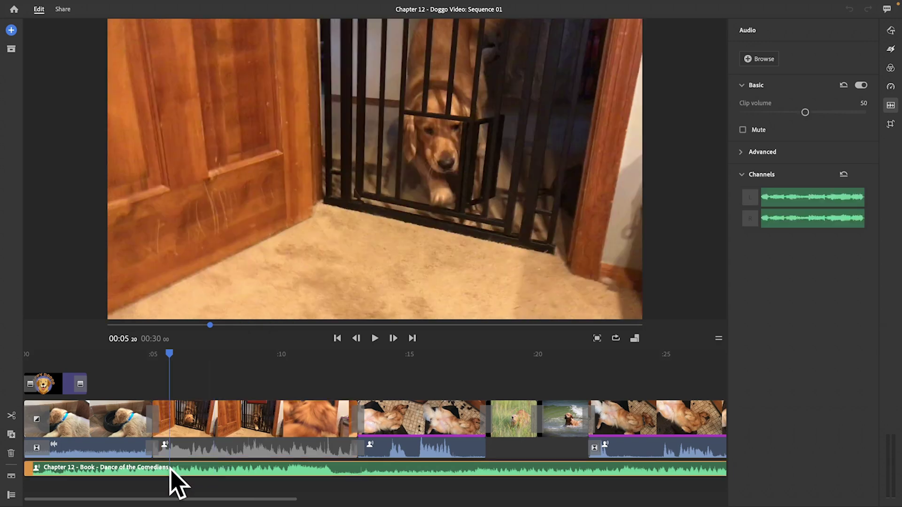
left_click(740, 151)
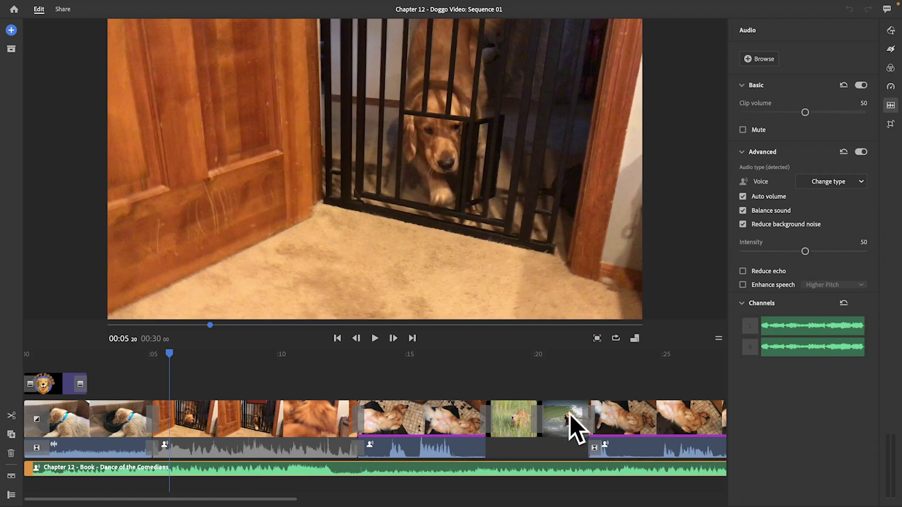
left_click(890, 49)
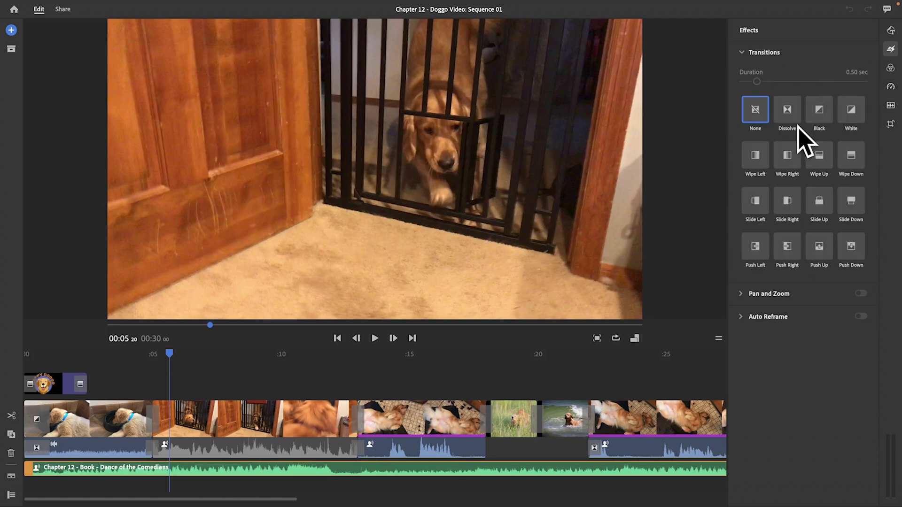
left_click_drag(820, 117, 89, 483)
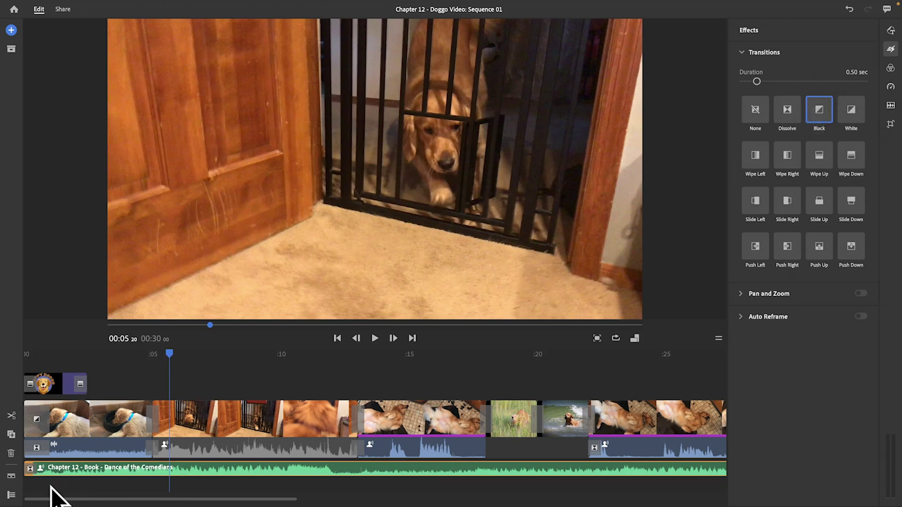
left_click(30, 469)
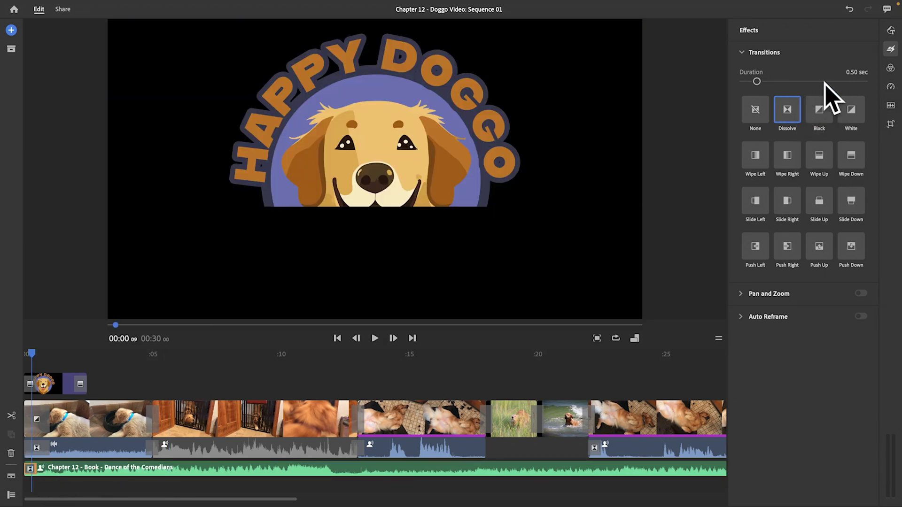
left_click(859, 72)
type("1")
key("Return")
Step: Set the duration of the transition at the end of the Dance of the Comedians music to 2 seconds
scroll(264, 499, "right", 2)
left_click_drag(264, 499, 343, 497)
left_click(426, 469)
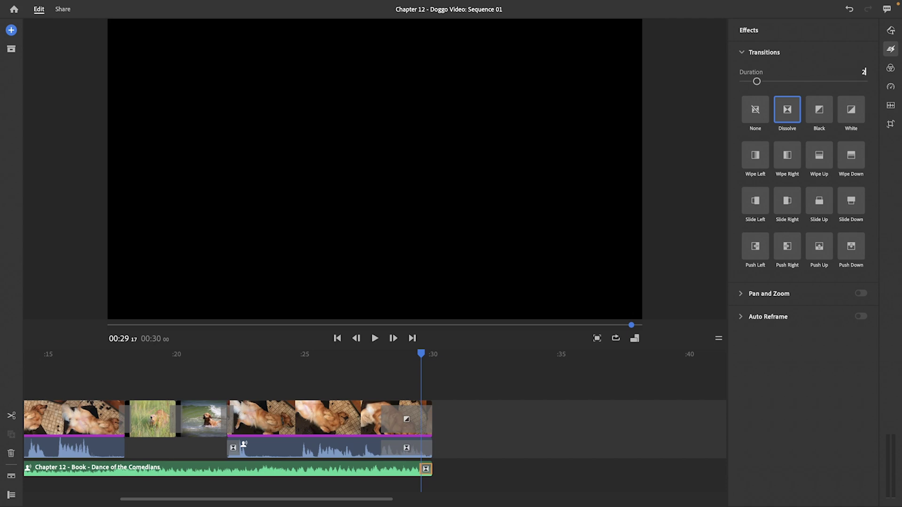
key("Return")
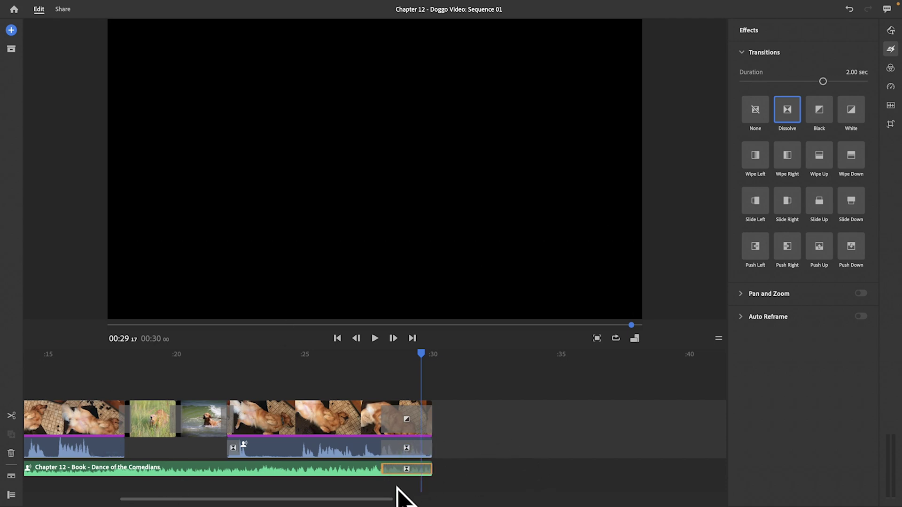
left_click_drag(382, 497, 242, 493)
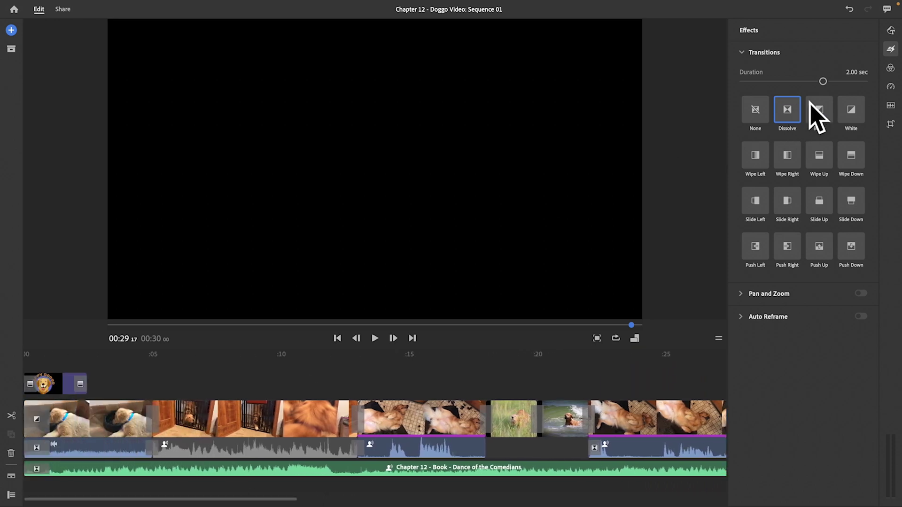
Step: Hide the effects settings to fit the whole sequence, and look over the puppy, tile-floor and grass clips
left_click(890, 49)
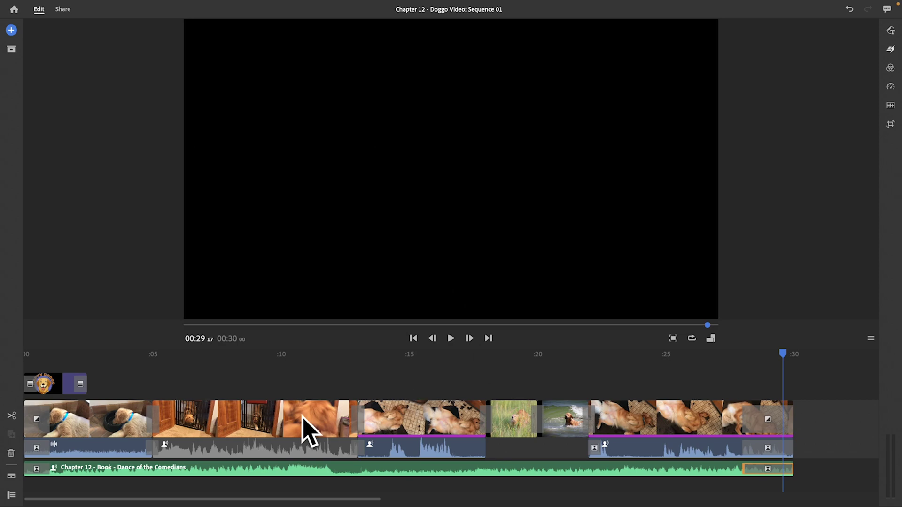
left_click(115, 428)
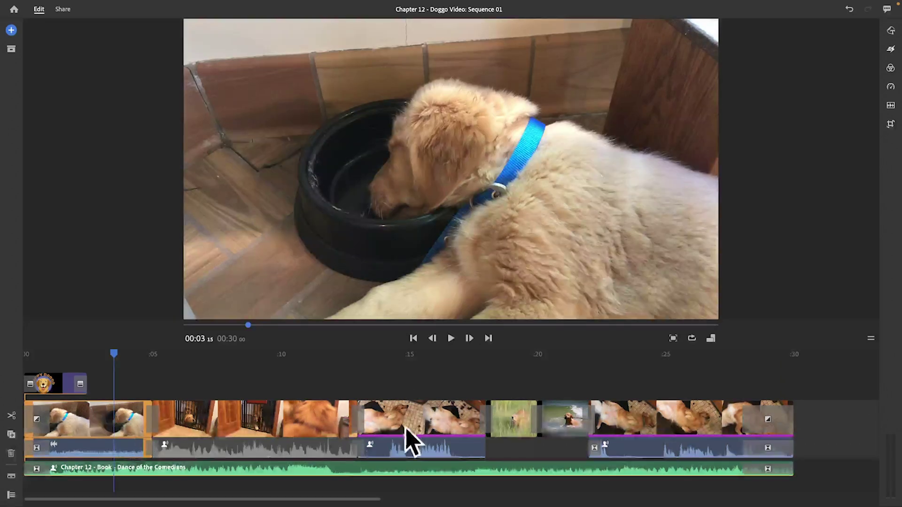
left_click(413, 439)
left_click(515, 433)
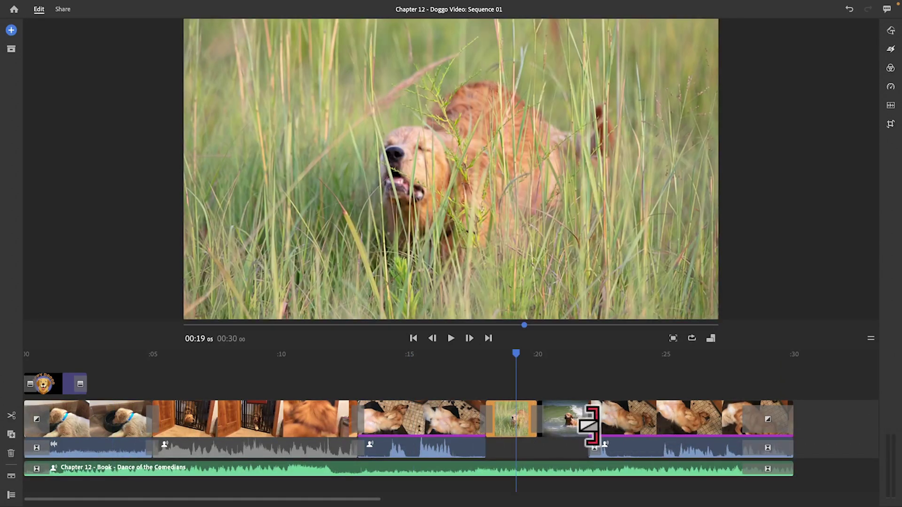
Step: Color-correct the clip of the dog squeezing through the gate: exposure 0.25, temp -36 and tint 6
left_click(566, 428)
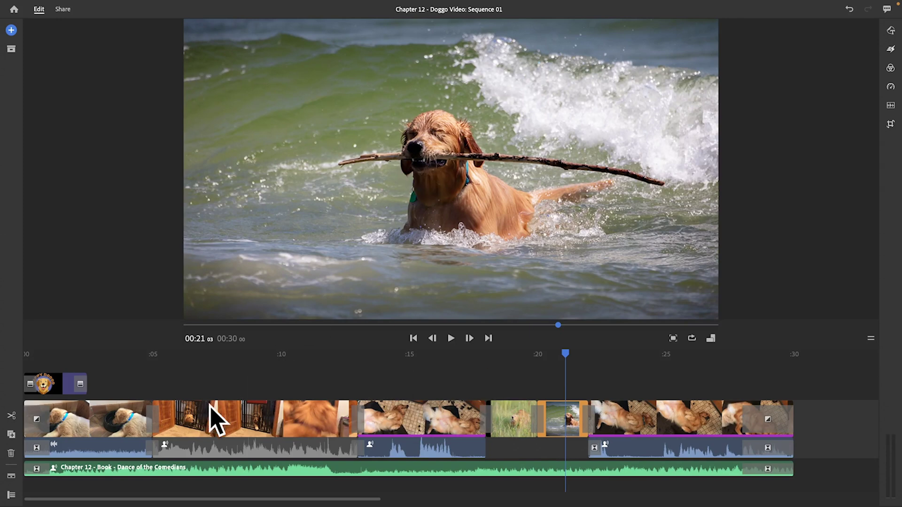
left_click(238, 418)
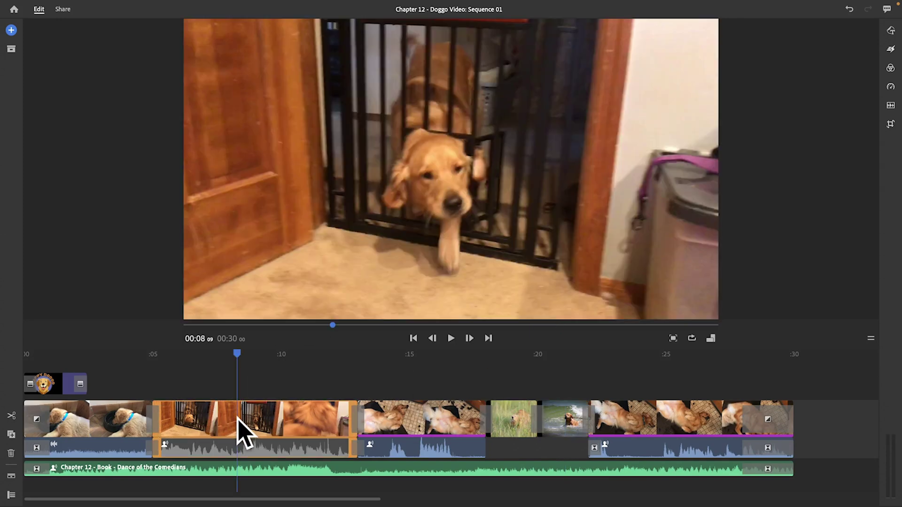
left_click(203, 420)
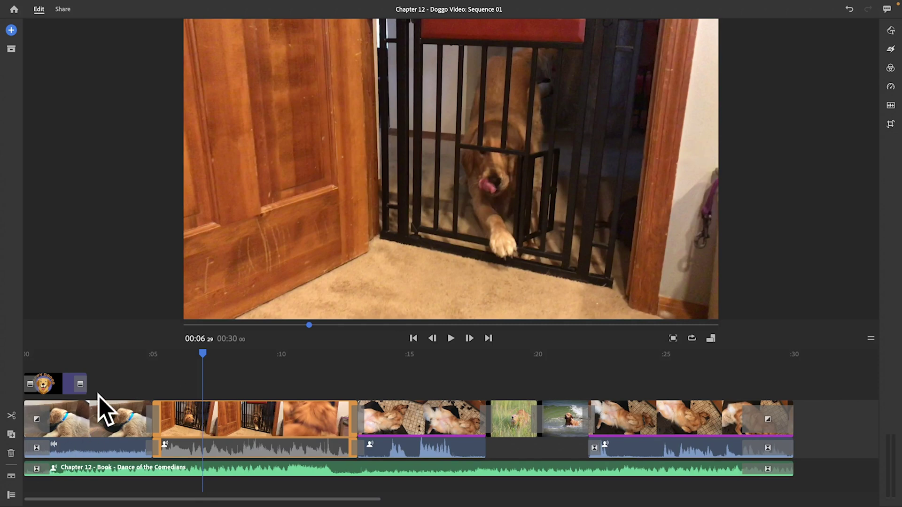
left_click(106, 410)
left_click(183, 420)
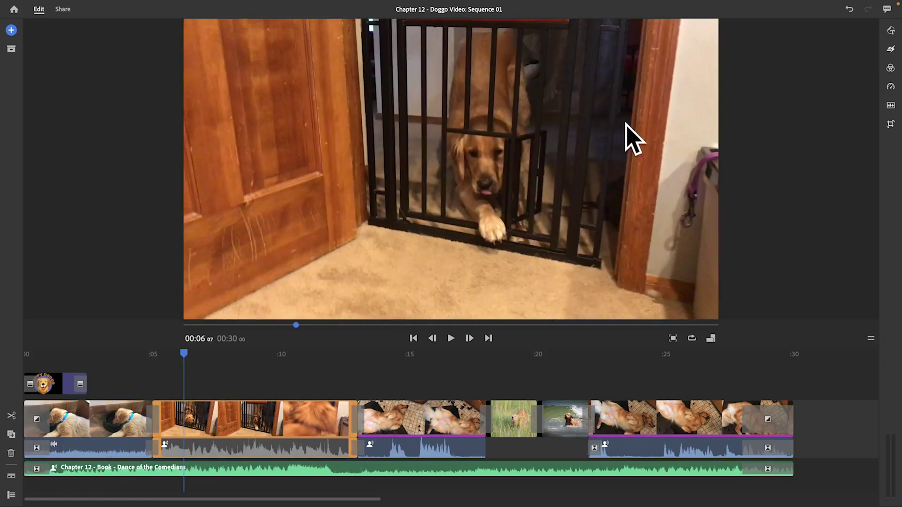
left_click(891, 68)
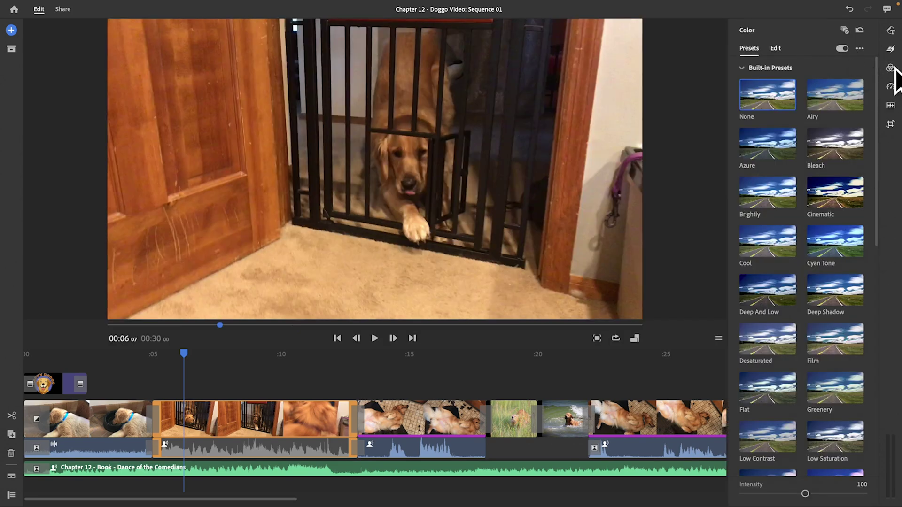
left_click(775, 48)
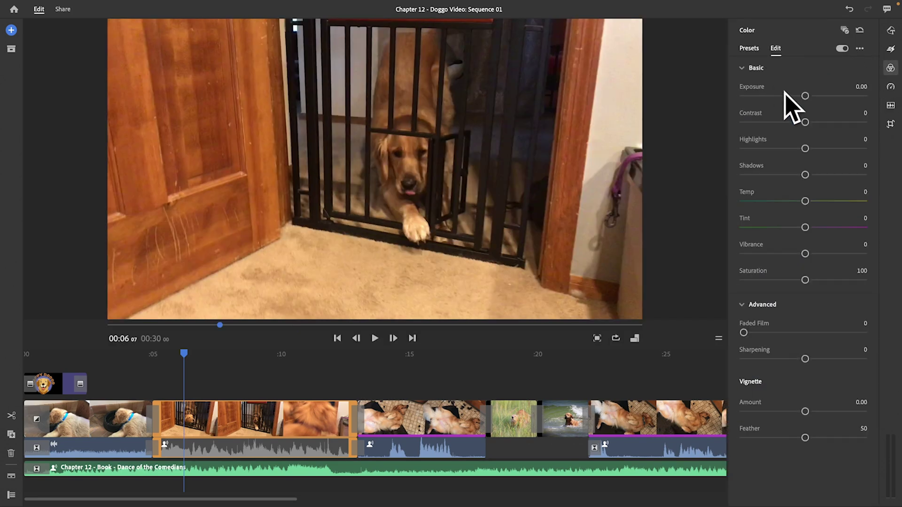
left_click(859, 86)
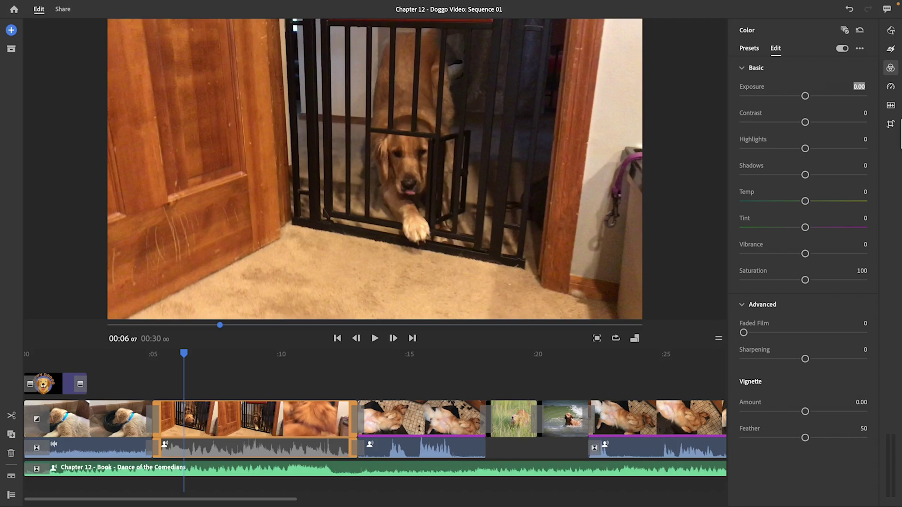
key("Tab")
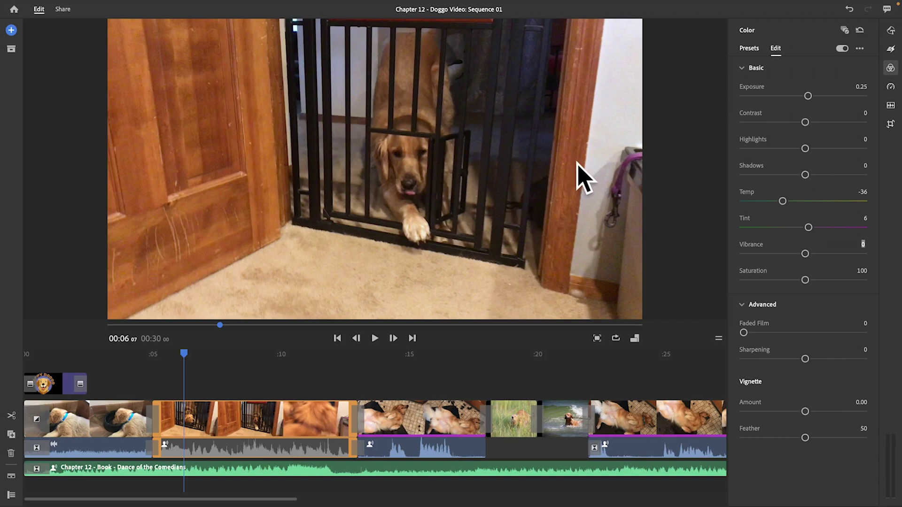
Step: Compare the gate clip with its color correction off and on, and check the color settings of the puppy and tile-floor clips
left_click(841, 49)
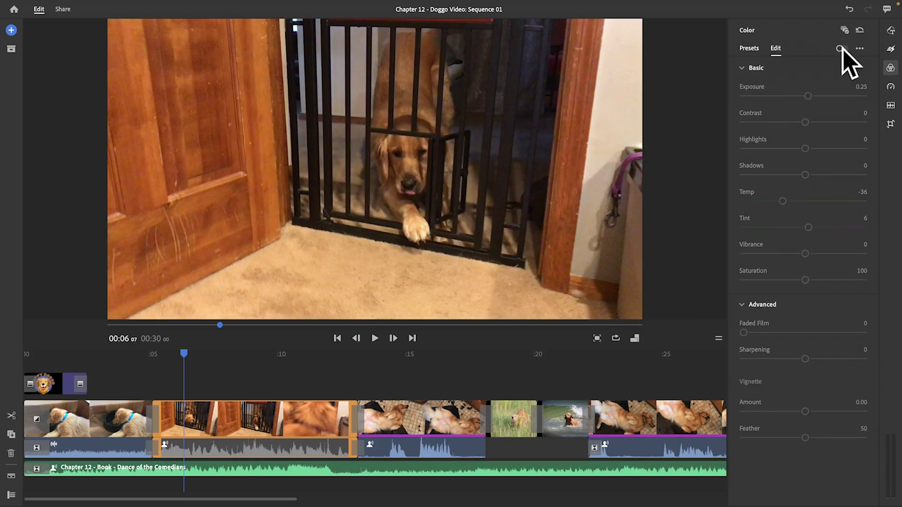
left_click(841, 48)
left_click(105, 422)
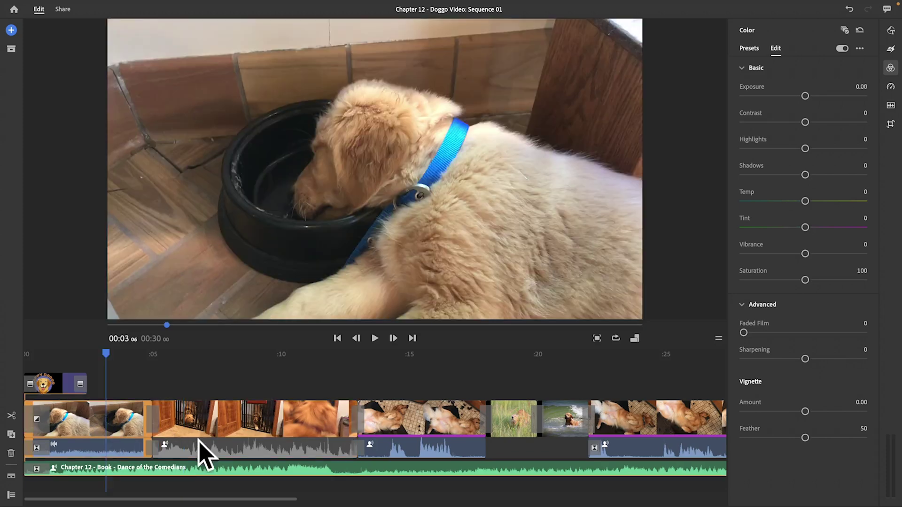
left_click(246, 424)
left_click(397, 425)
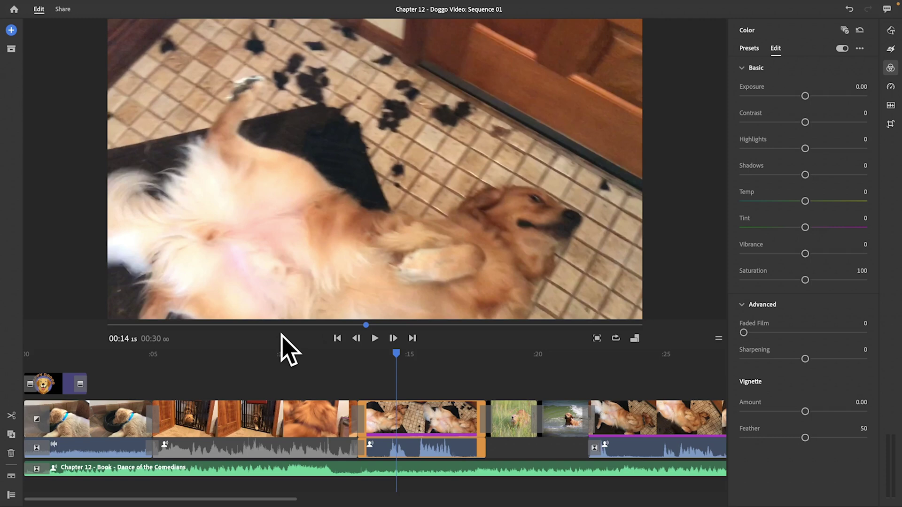
Step: Open the sharing settings for the sequence and choose the Desktop as the local save location
left_click(64, 9)
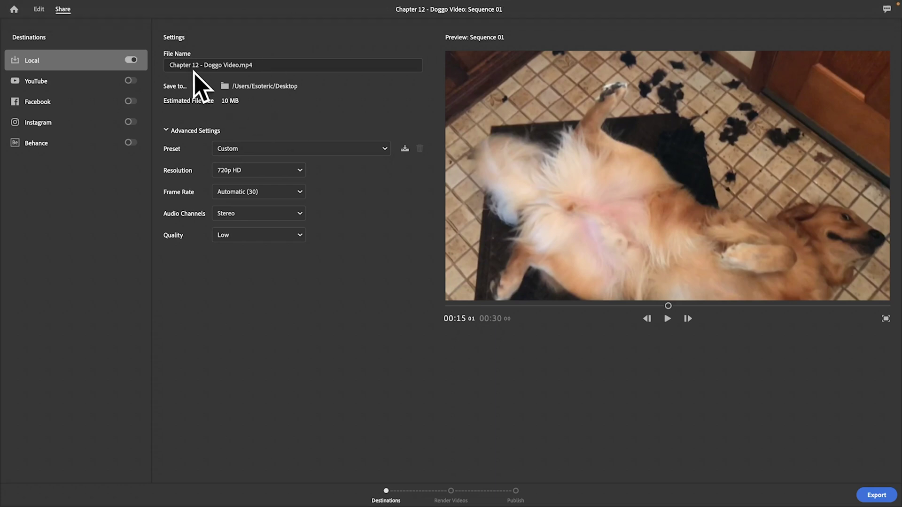
left_click(265, 87)
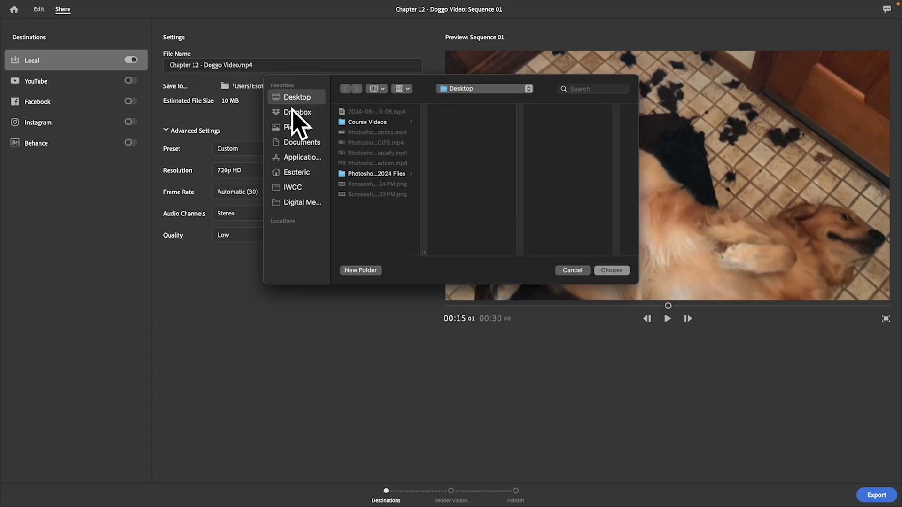
left_click(603, 269)
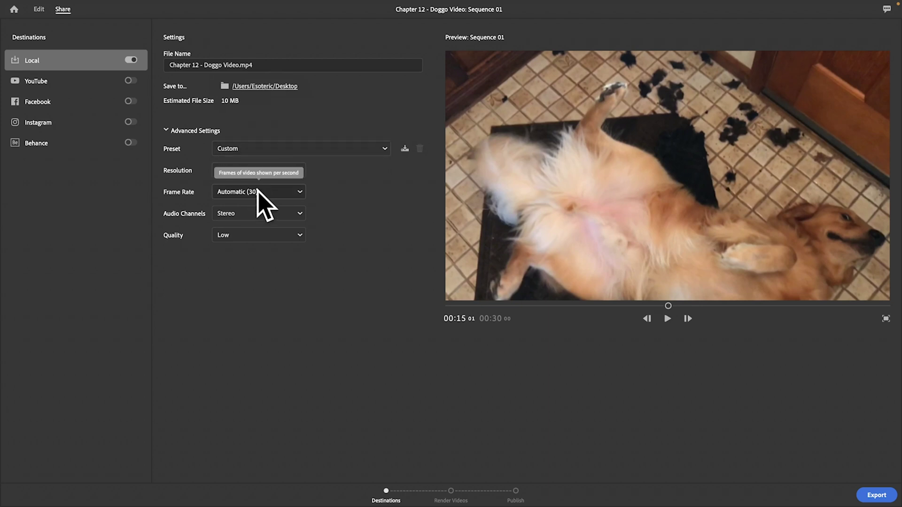
Step: Try the YouTube 1080p Full HD and YouTube 2160p 4K Ultra HD export presets
left_click(287, 150)
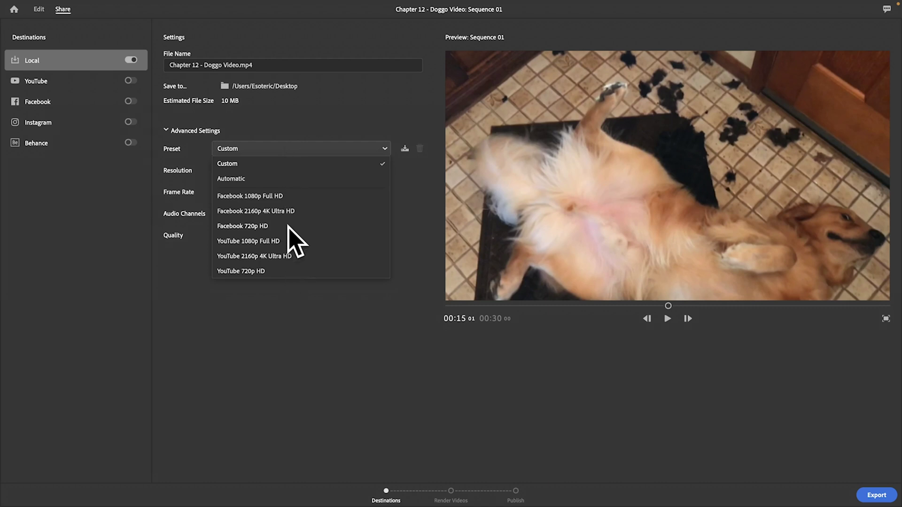
left_click(268, 241)
left_click(293, 151)
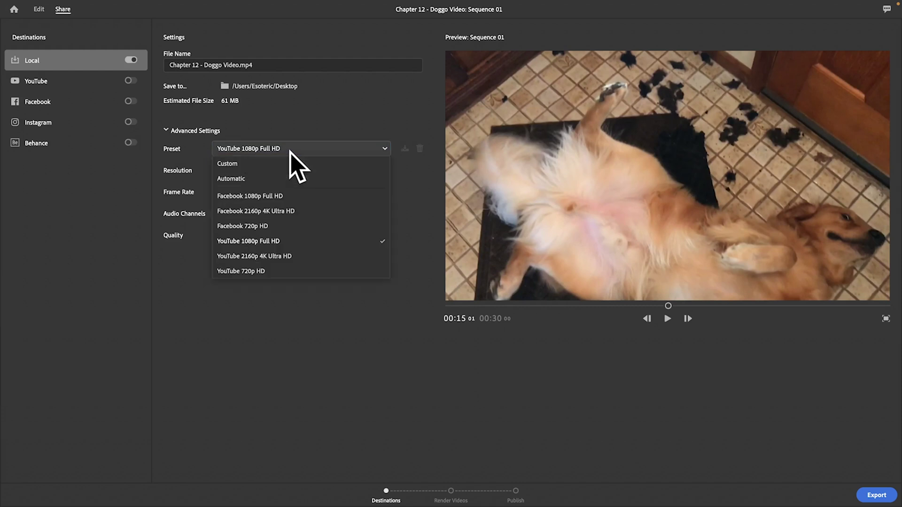
left_click(256, 257)
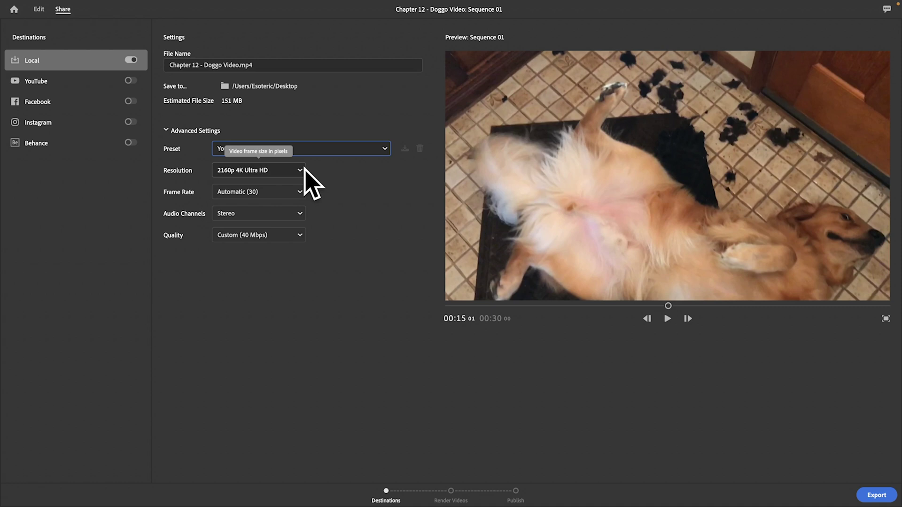
left_click(303, 150)
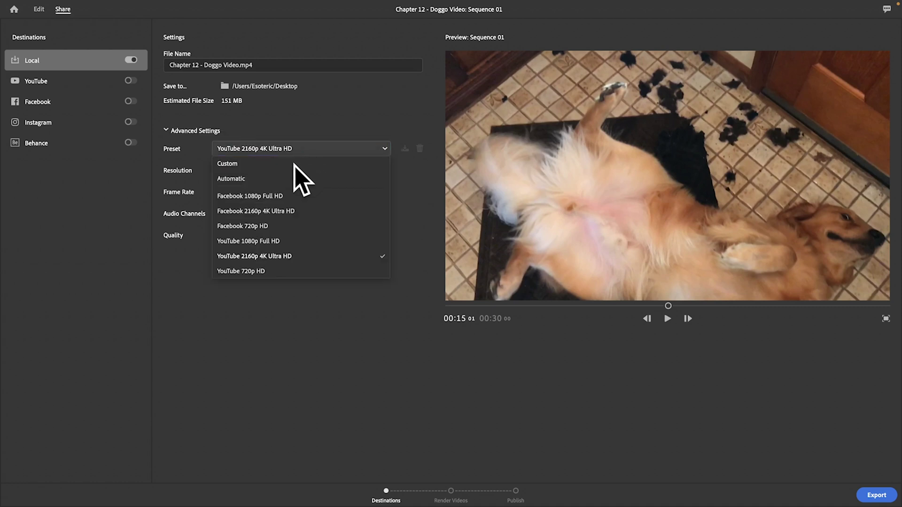
left_click(305, 149)
left_click(282, 150)
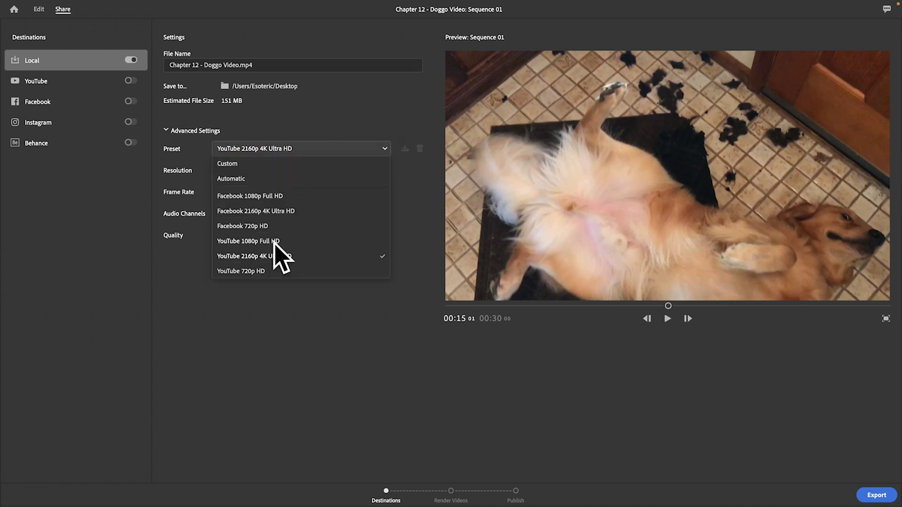
left_click(334, 130)
left_click(197, 129)
Step: Set the export resolution to 720p HD and the quality to Low, and export the video locally
left_click(264, 165)
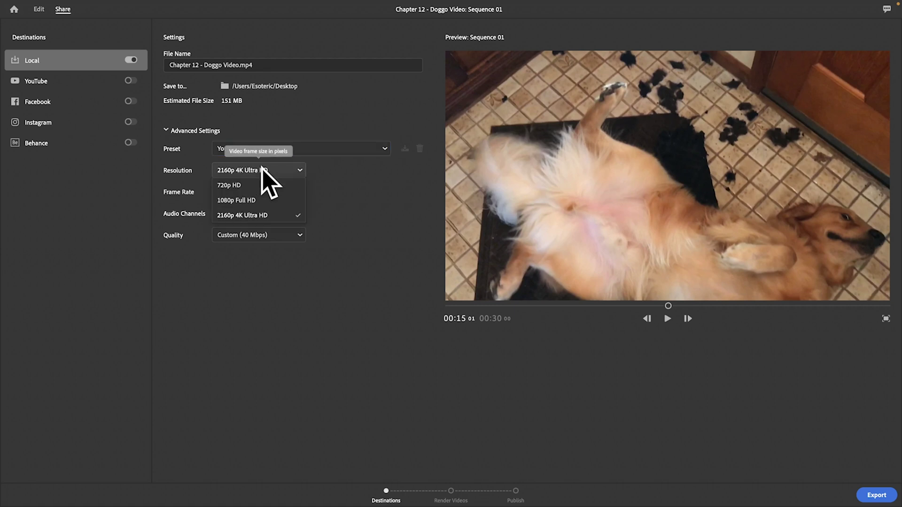
left_click(263, 185)
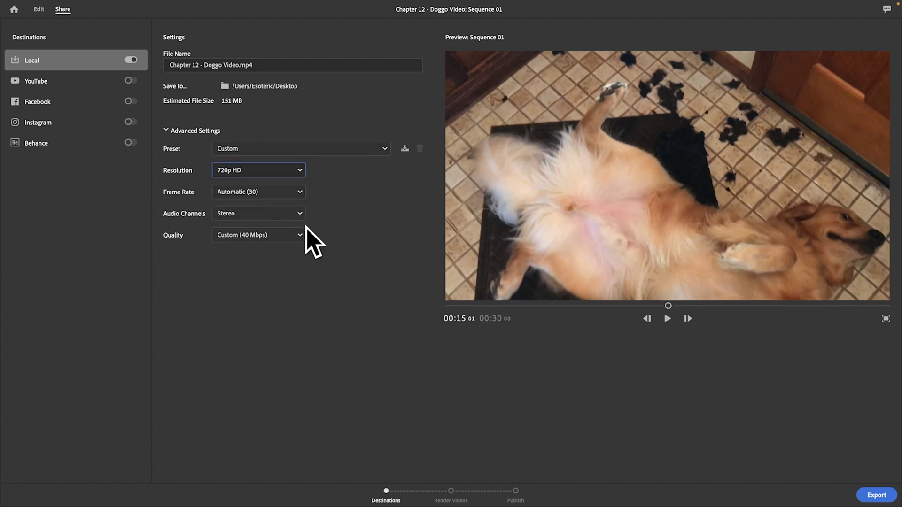
left_click(287, 236)
left_click(238, 281)
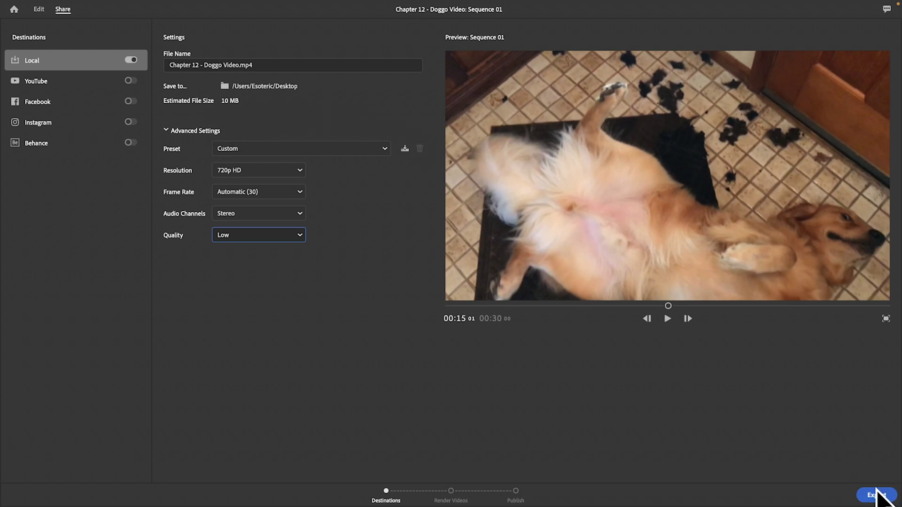
left_click(877, 495)
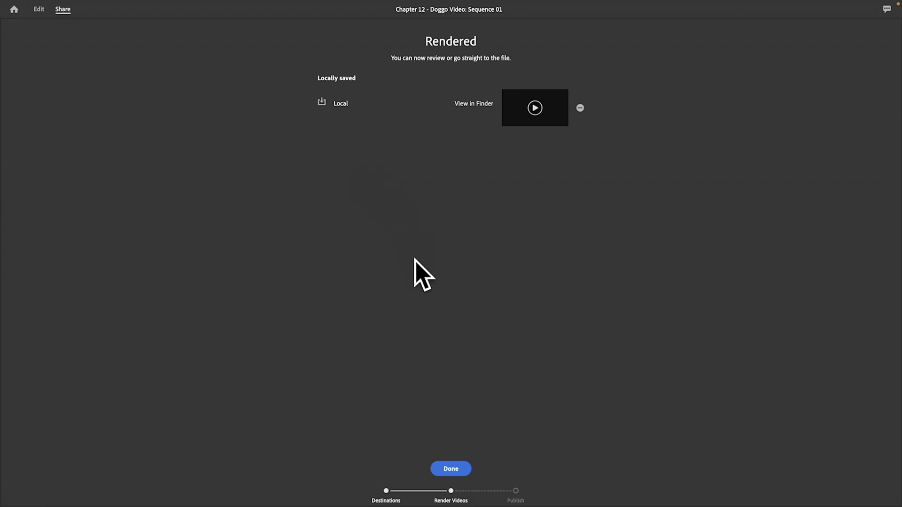
left_click(455, 464)
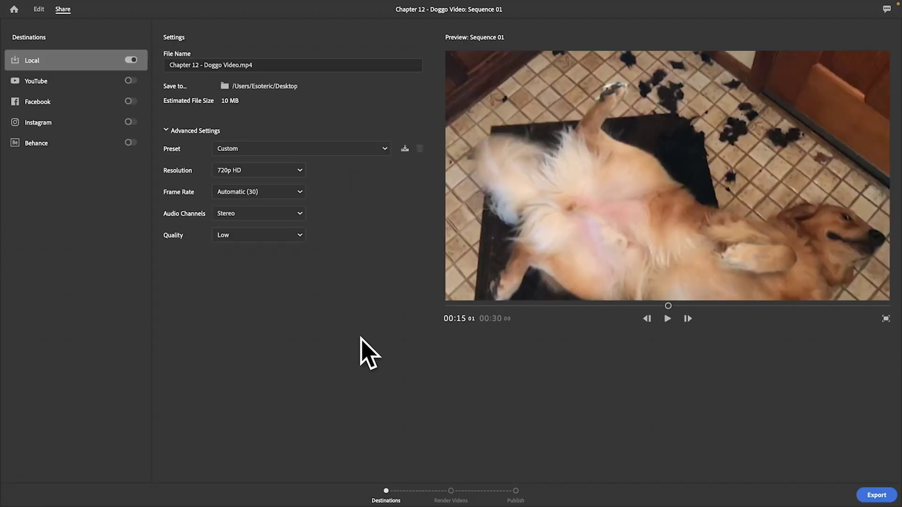